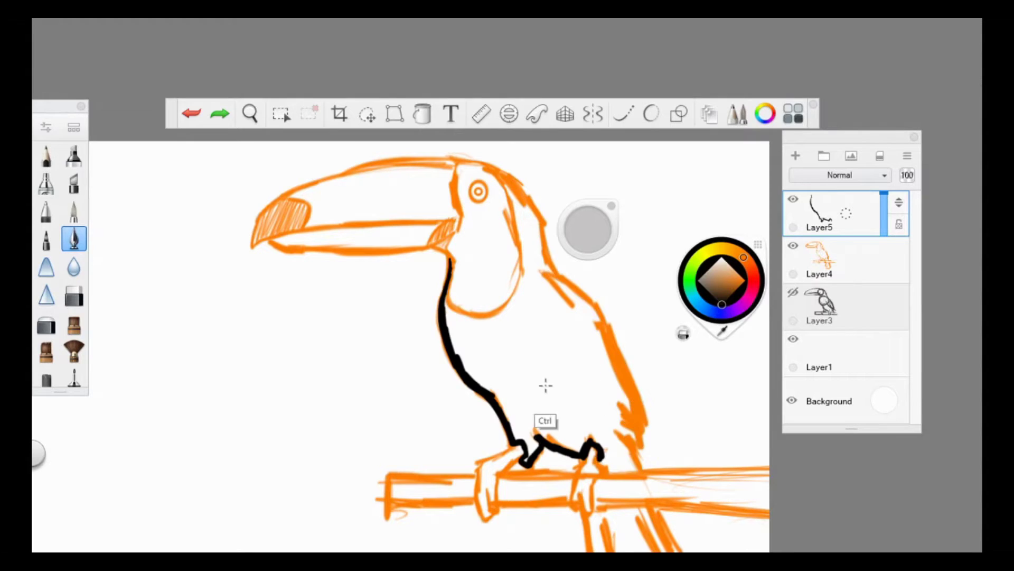
- Paint the toucan's body and the back of its head black over the orange sketch on Layer5
left_click(74, 323)
mouse_move(428, 328)
left_mouse_down()
mouse_move(447, 299)
mouse_move(528, 475)
mouse_move(628, 475)
mouse_move(491, 270)
left_mouse_up()
mouse_move(494, 174)
left_mouse_down()
mouse_move(514, 315)
mouse_move(592, 370)
mouse_move(502, 169)
mouse_move(593, 398)
mouse_move(514, 168)
left_mouse_up()
key("space")
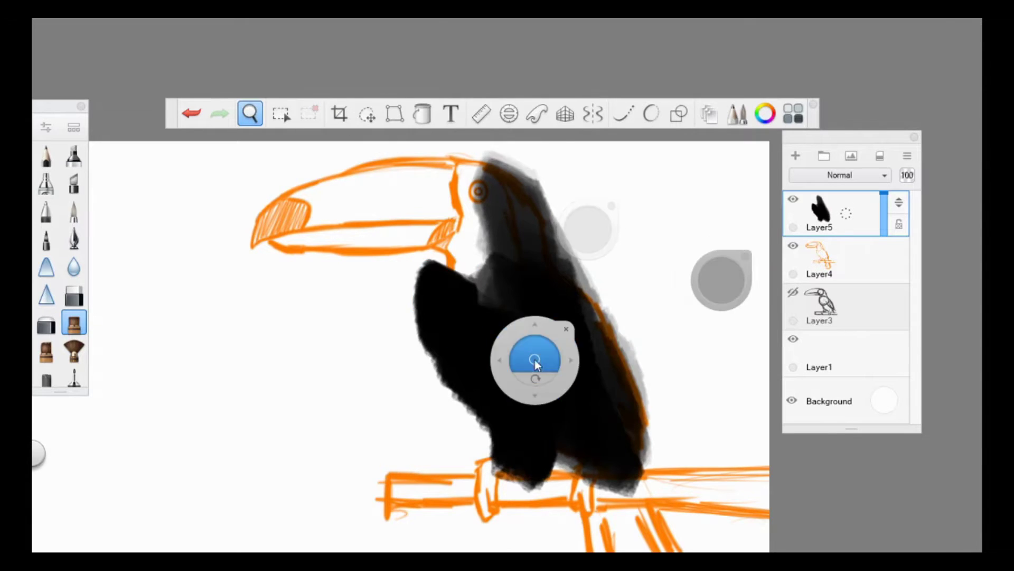
mouse_move(532, 355)
left_mouse_down()
mouse_move(378, 320)
mouse_move(430, 265)
left_mouse_up()
- Erase the black paint that spills outside the sketch lines around the face patch, neck and chest on Layer5
key("e")
mouse_move(417, 314)
left_mouse_down()
mouse_move(489, 298)
mouse_move(502, 159)
left_mouse_up()
key("space")
mouse_move(317, 327)
left_mouse_down()
mouse_move(348, 313)
mouse_move(338, 295)
left_mouse_up()
key("ctrl+z")
left_click(623, 113)
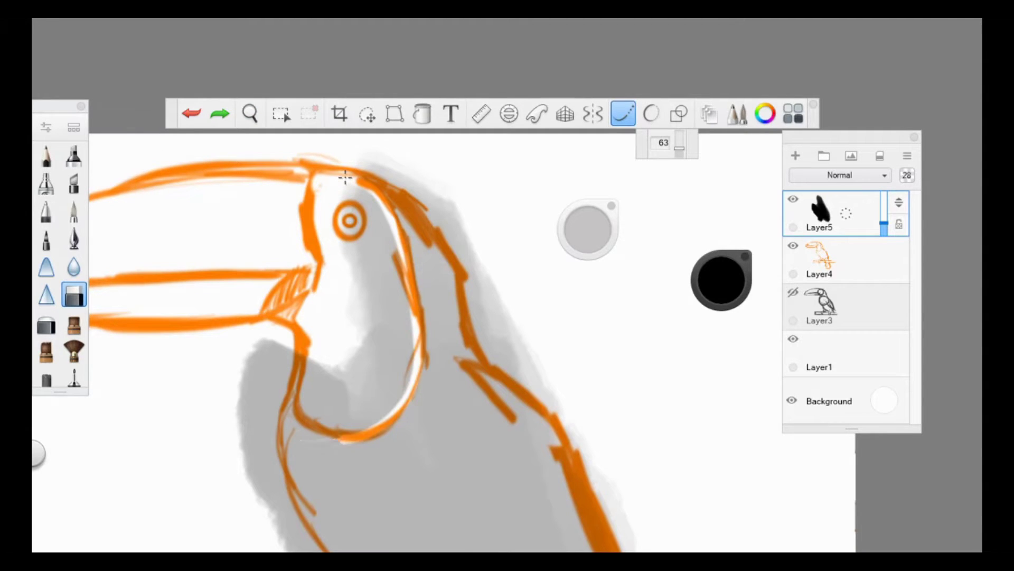
left_click_drag(370, 327, 382, 311)
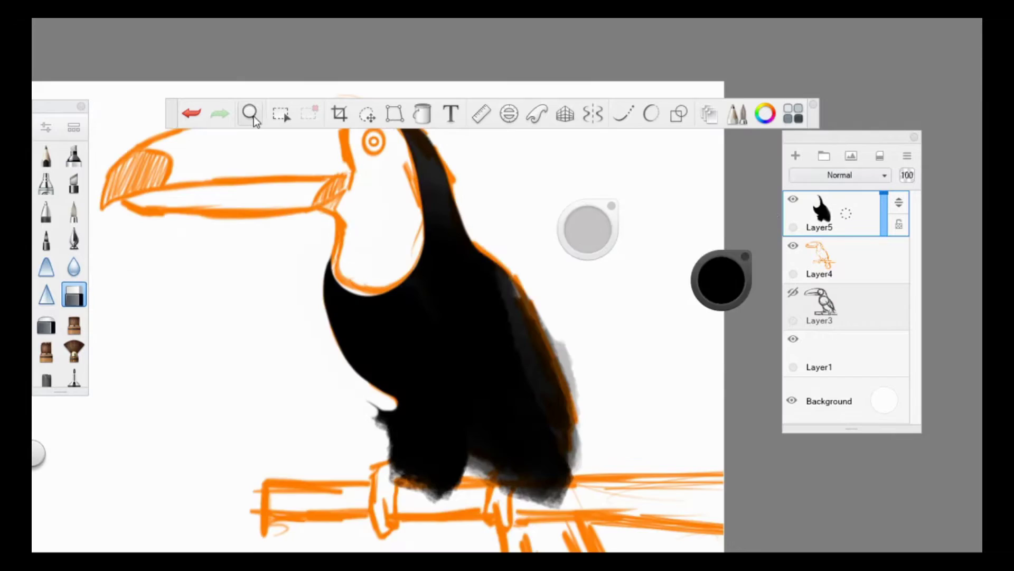
- Ink the throat line, beak corner and edge between beak and face in solid black on Layer5
key("space")
mouse_move(327, 317)
left_mouse_down()
mouse_move(317, 339)
mouse_move(292, 338)
left_mouse_up()
mouse_move(301, 169)
left_mouse_down()
mouse_move(317, 293)
mouse_move(372, 432)
mouse_move(354, 421)
mouse_move(406, 455)
left_mouse_up()
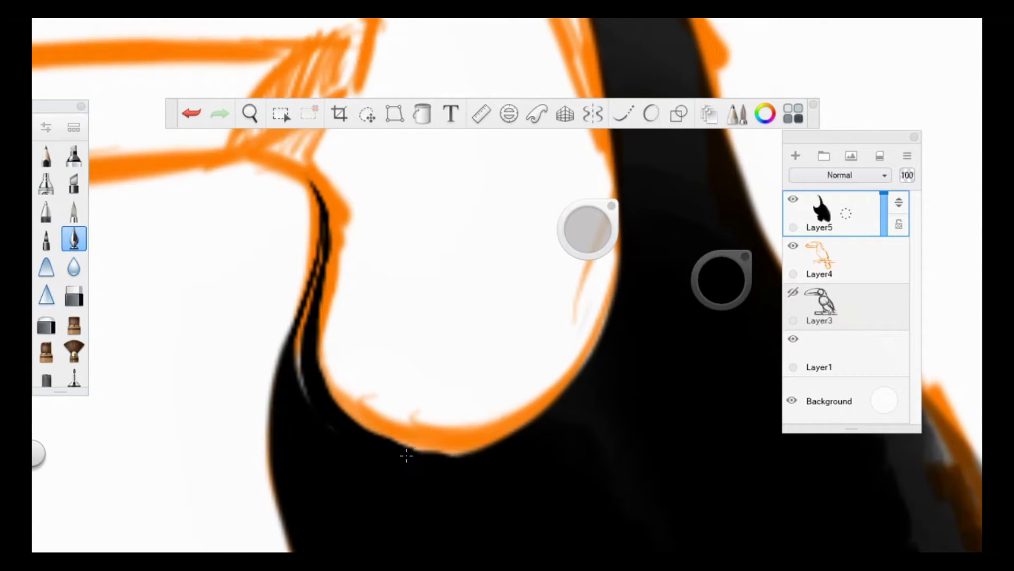
key("space")
mouse_move(306, 199)
left_mouse_down()
mouse_move(257, 173)
mouse_move(296, 381)
mouse_move(394, 283)
left_mouse_up()
mouse_move(301, 379)
left_mouse_down()
mouse_move(393, 405)
mouse_move(322, 344)
mouse_move(309, 387)
mouse_move(417, 317)
mouse_move(449, 259)
mouse_move(375, 370)
left_mouse_up()
key("ctrl+minus")
left_click_drag(340, 155, 346, 394)
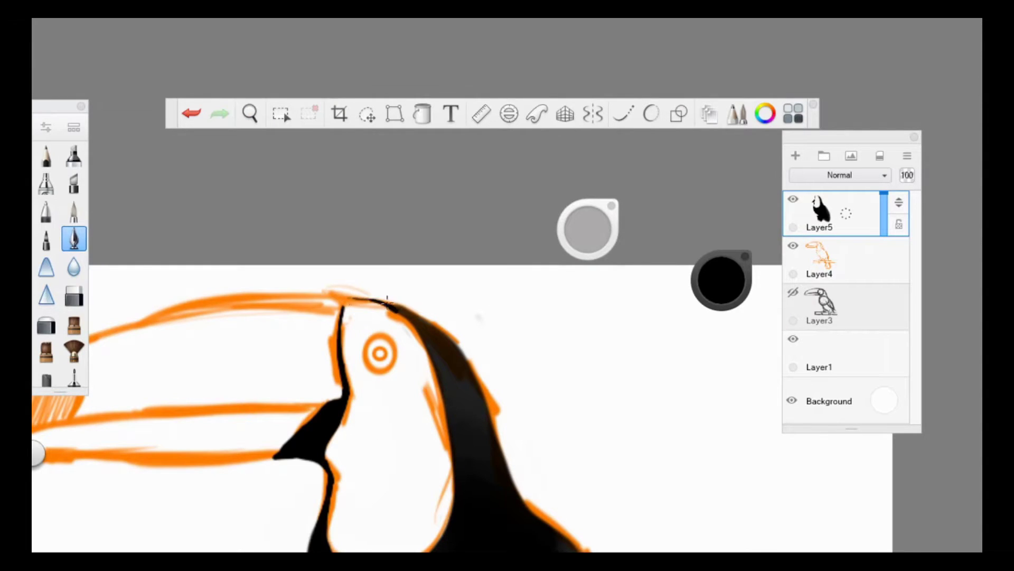
- Draw the upper beak's top curve as a smooth black line on new Layer6 beneath the body layer, using Steady Stroke
key("space")
left_click_drag(381, 353, 302, 353)
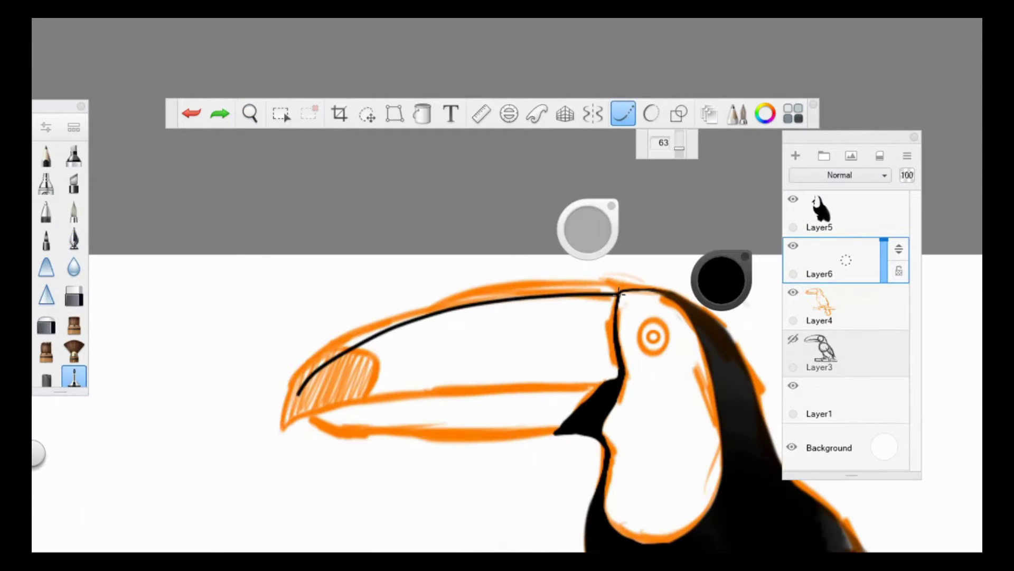
key("ctrl+z")
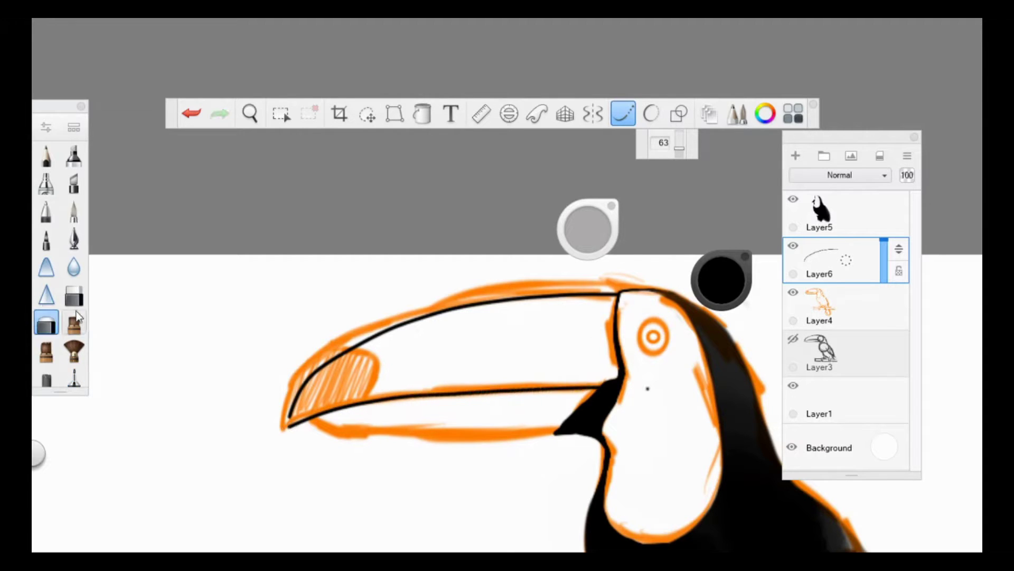
- Join the upper beak's top curve and mouth line at the beak tip with black strokes on Layer6
key("e")
key("space")
left_click_drag(339, 242, 324, 338)
key("e")
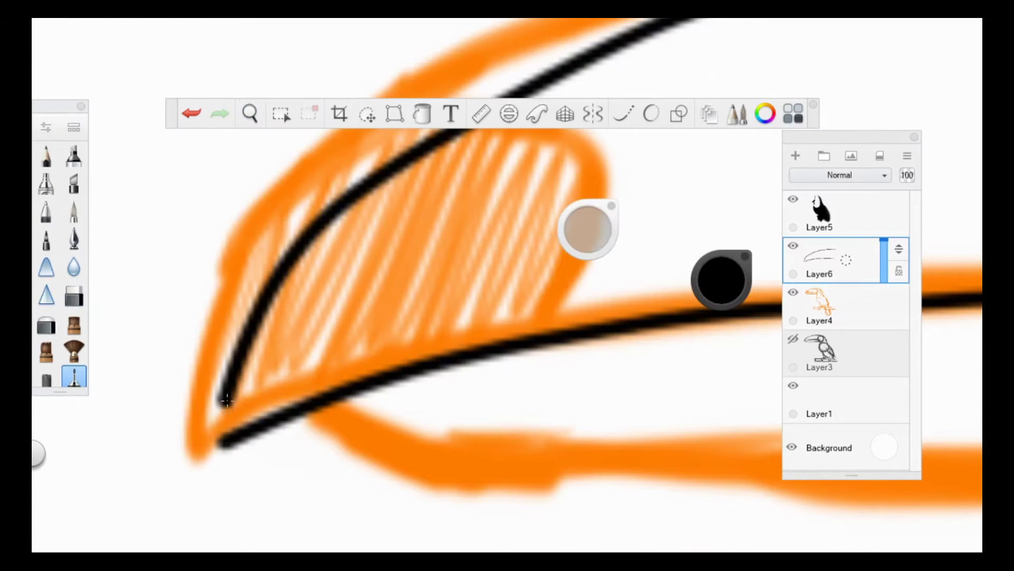
left_click(259, 117)
left_click_drag(508, 283, 339, 455)
- Draw the lower beak's outline with smooth black strokes on Layer6, and hide the orange sketch on Layer4
left_click(623, 113)
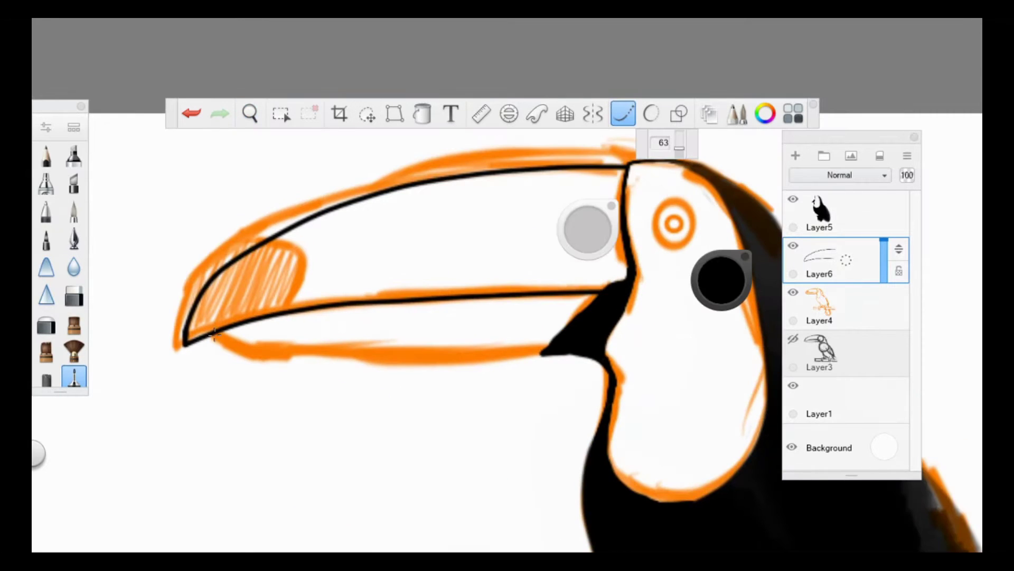
key("ctrl+z")
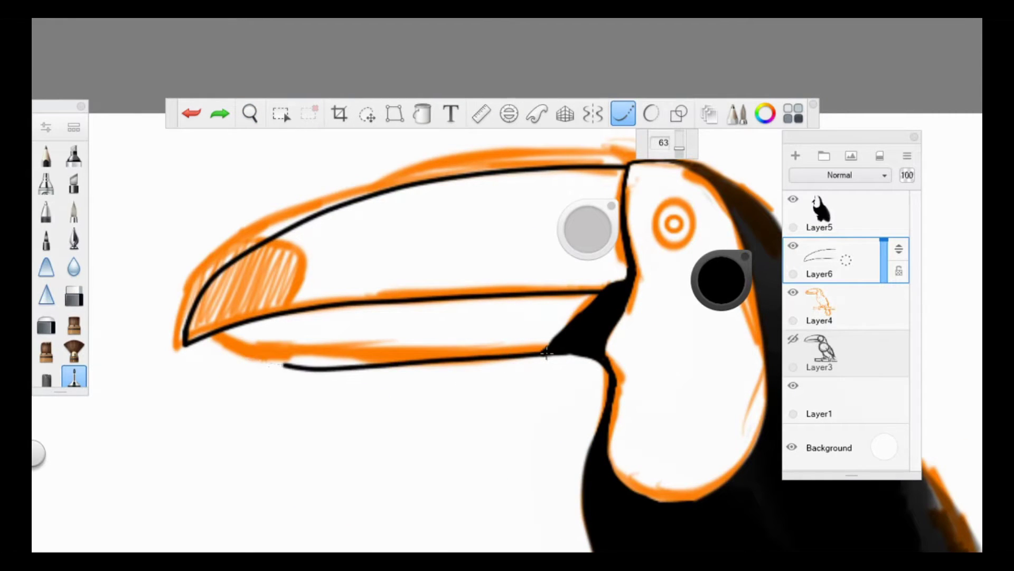
key("space")
mouse_move(238, 322)
left_mouse_down()
mouse_move(370, 317)
mouse_move(315, 151)
mouse_move(751, 274)
mouse_move(363, 380)
left_mouse_up()
left_click(793, 293)
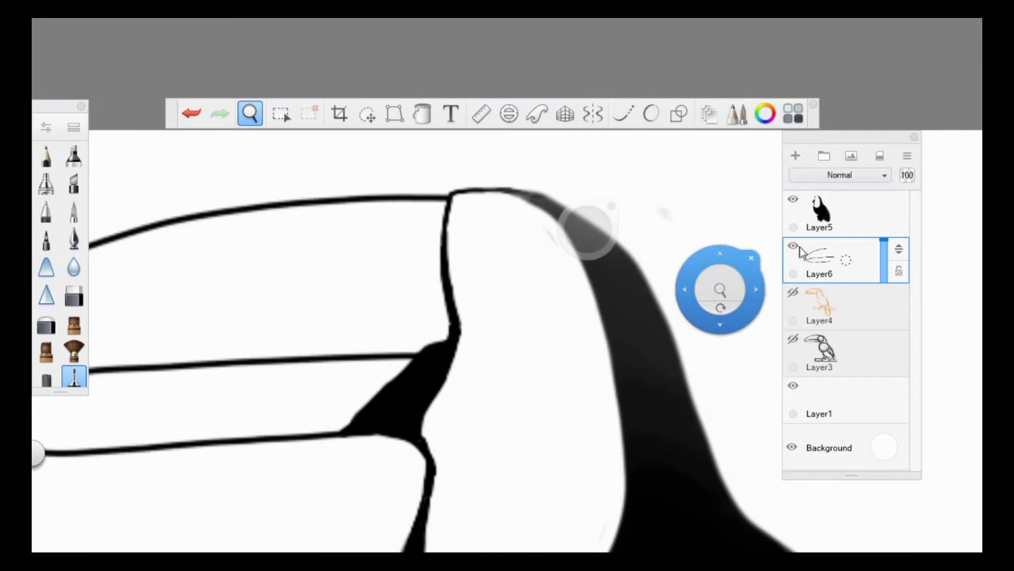
- Erase the rough edge of the black beak corner on Layer5 into a smooth curve
left_click(819, 211)
left_click_drag(516, 329, 461, 350)
key("e")
mouse_move(381, 396)
left_mouse_down()
mouse_move(486, 280)
mouse_move(412, 370)
left_mouse_up()
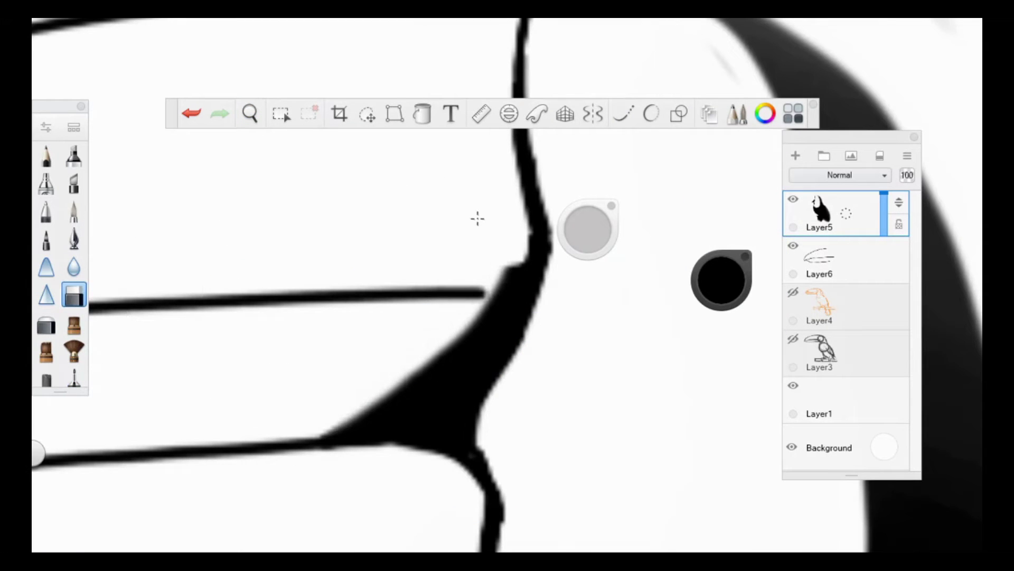
mouse_move(333, 433)
left_mouse_down()
mouse_move(428, 364)
mouse_move(516, 254)
left_mouse_up()
- Extend the mouth line on Layer6 until it meets the black beak corner
left_click(74, 378)
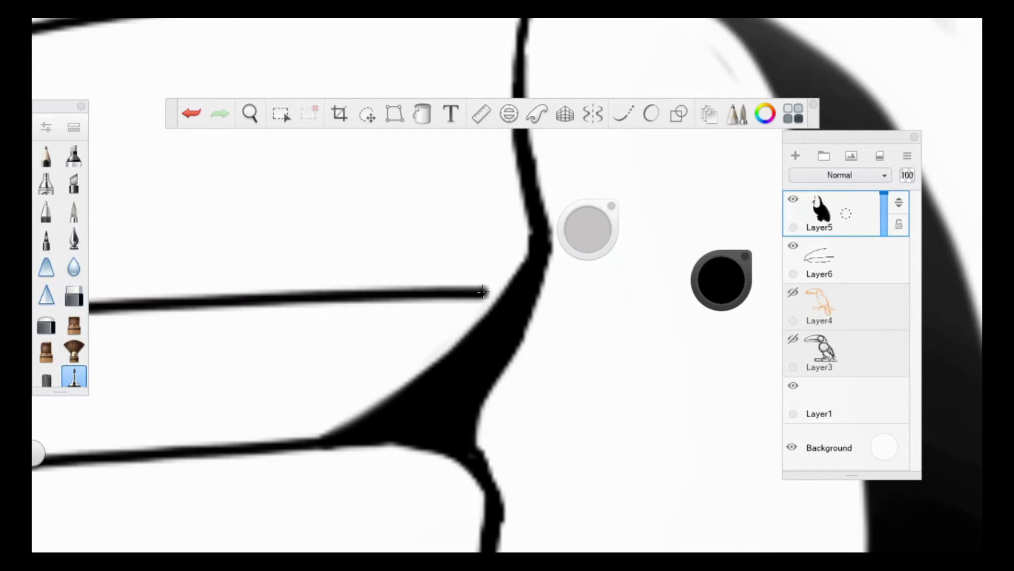
left_click(817, 260)
key("space")
left_click_drag(317, 170, 127, 263)
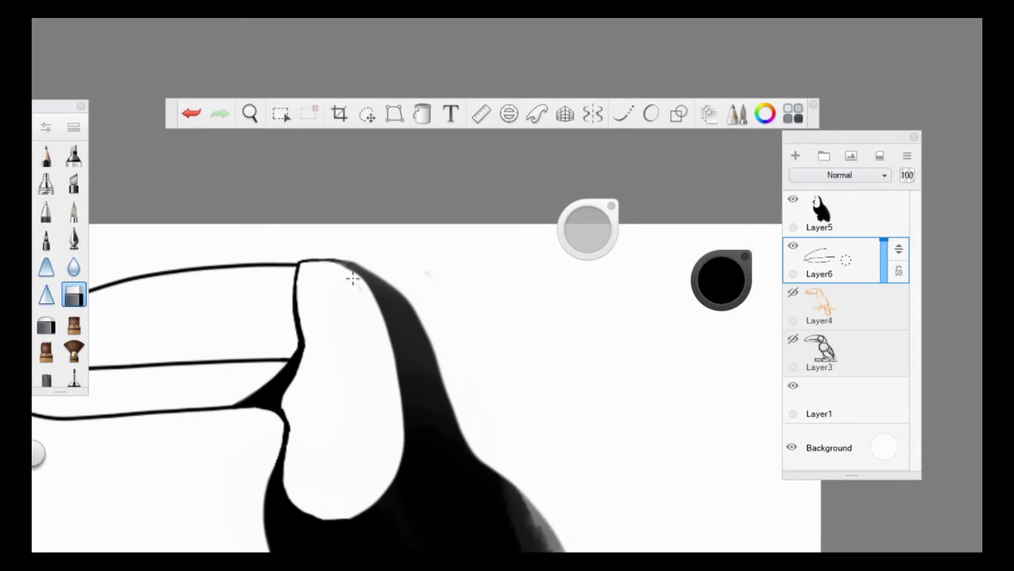
- Clean up the edges of the black back, lower body and legs on Layer5, checking against the Layer4 sketch
left_click(819, 211)
key("space")
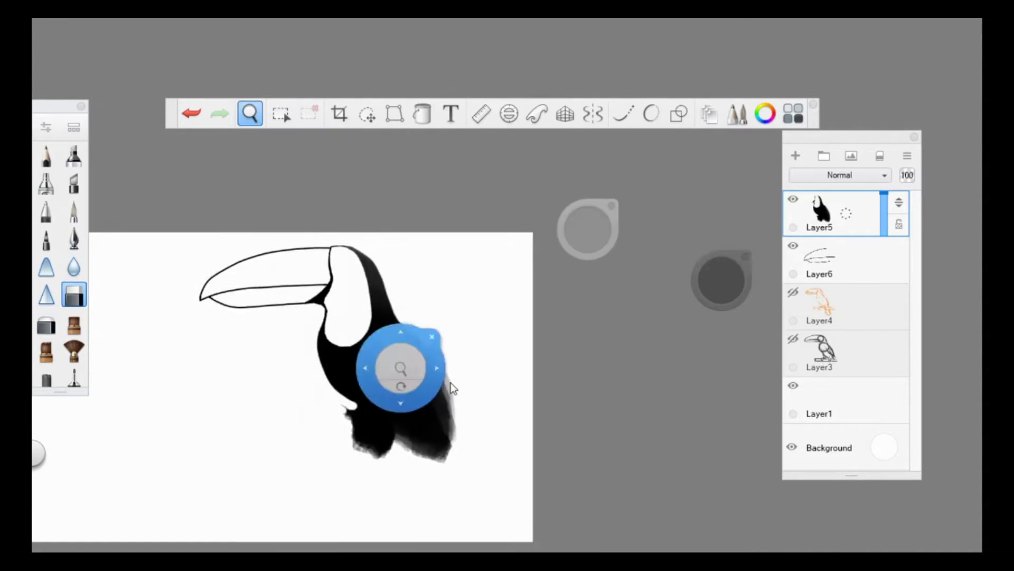
left_click_drag(396, 367, 743, 340)
left_click(793, 292)
left_click(793, 292)
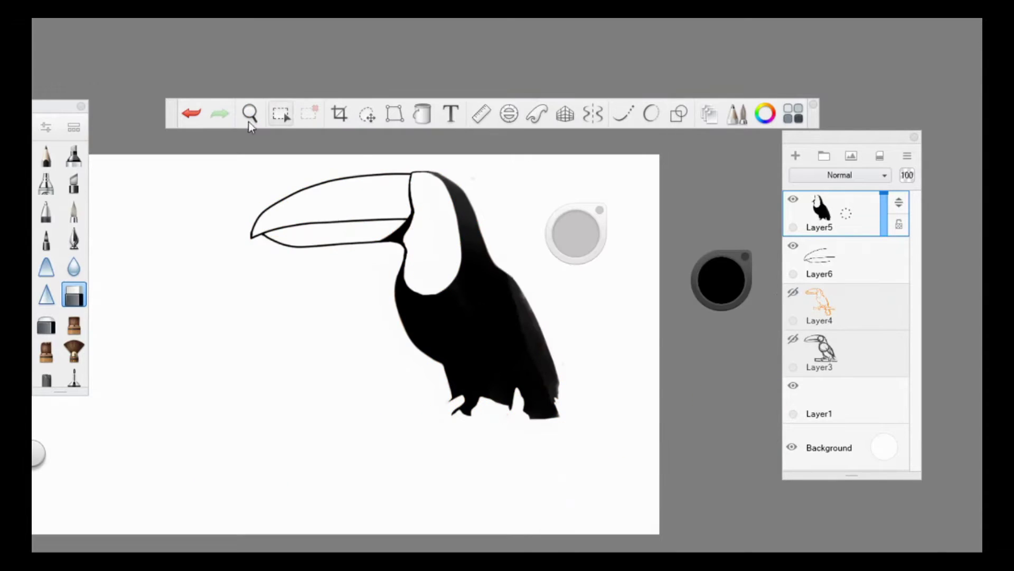
key("space")
left_click_drag(634, 317, 688, 302)
left_click(819, 259)
left_click(281, 113)
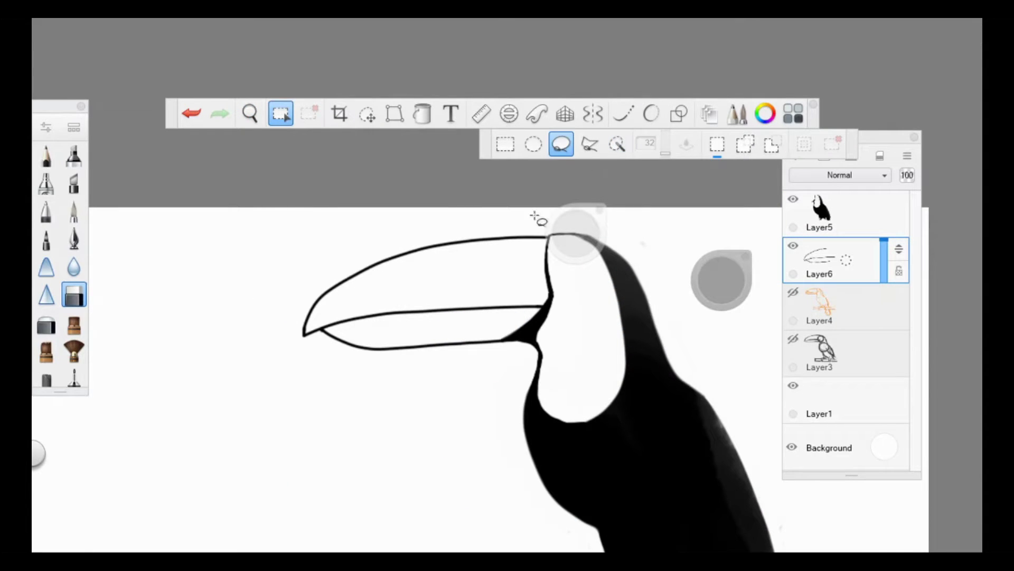
key("space")
left_click_drag(539, 217, 565, 275)
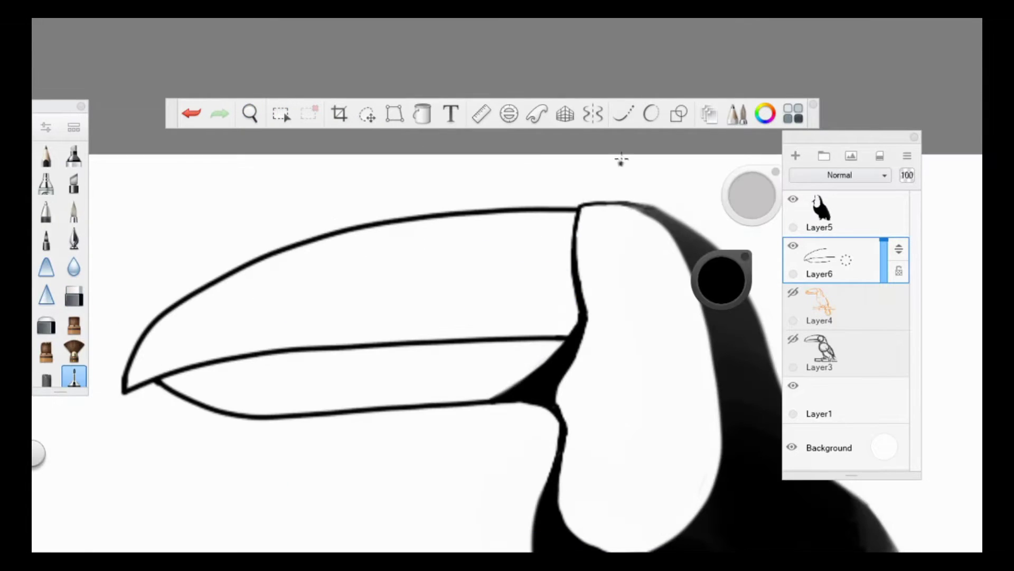
- Fade Layer5 and draw the upper beak's back edge along the face in black on Layer6
left_click(624, 113)
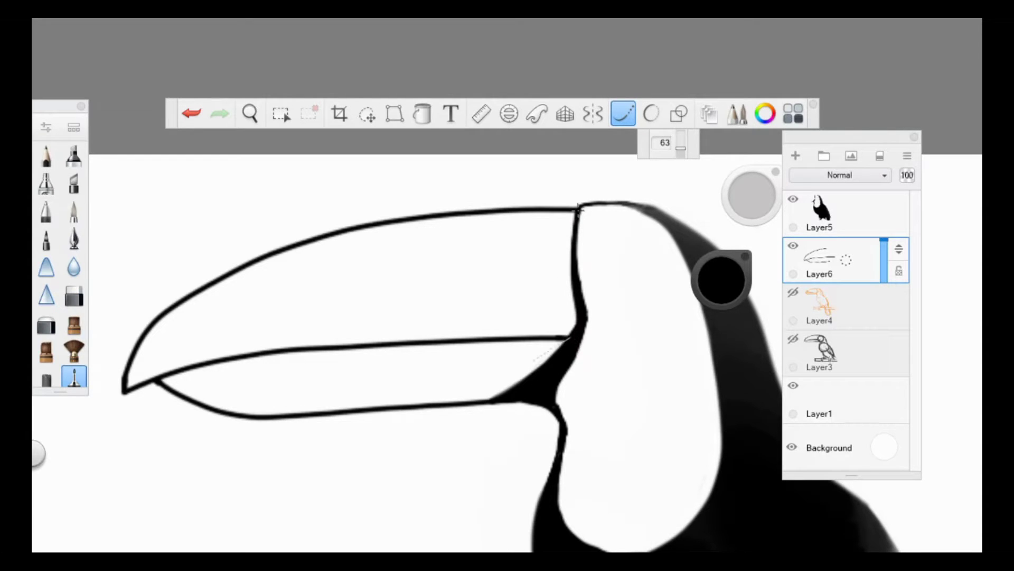
left_click(219, 113)
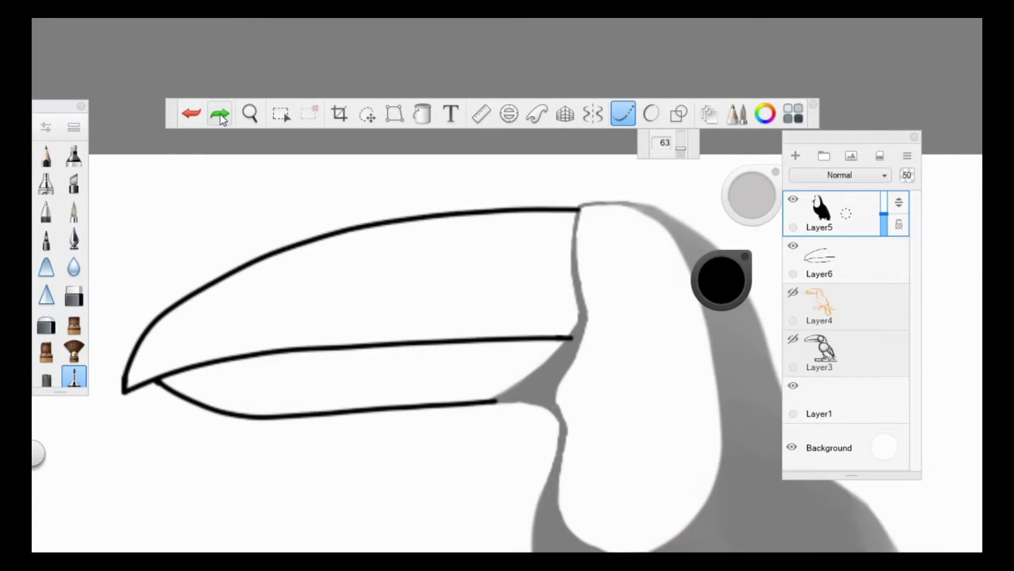
key("space")
mouse_move(461, 314)
left_mouse_down()
mouse_move(483, 299)
mouse_move(487, 321)
left_mouse_up()
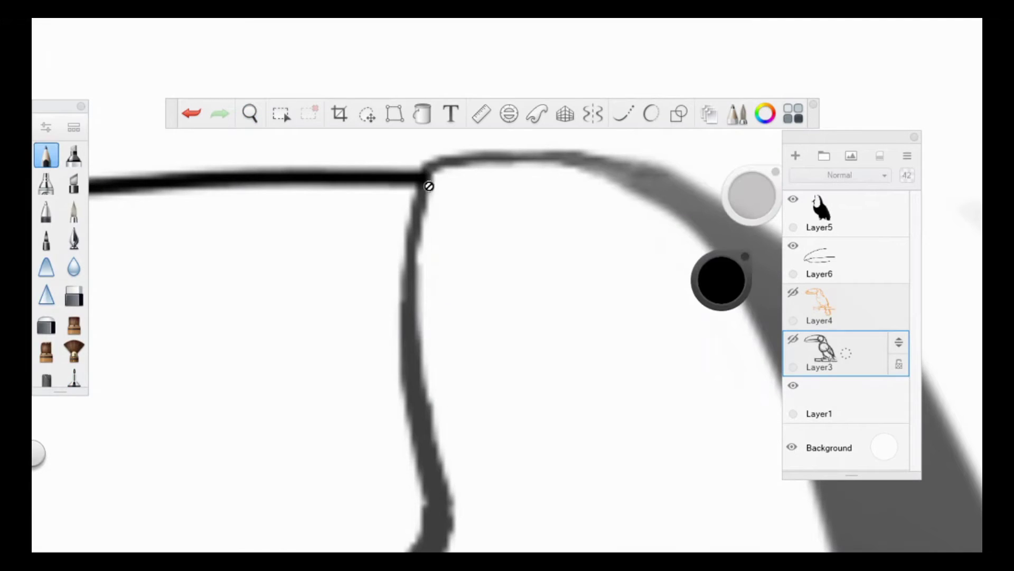
left_click_drag(423, 179, 438, 528)
left_click(819, 211)
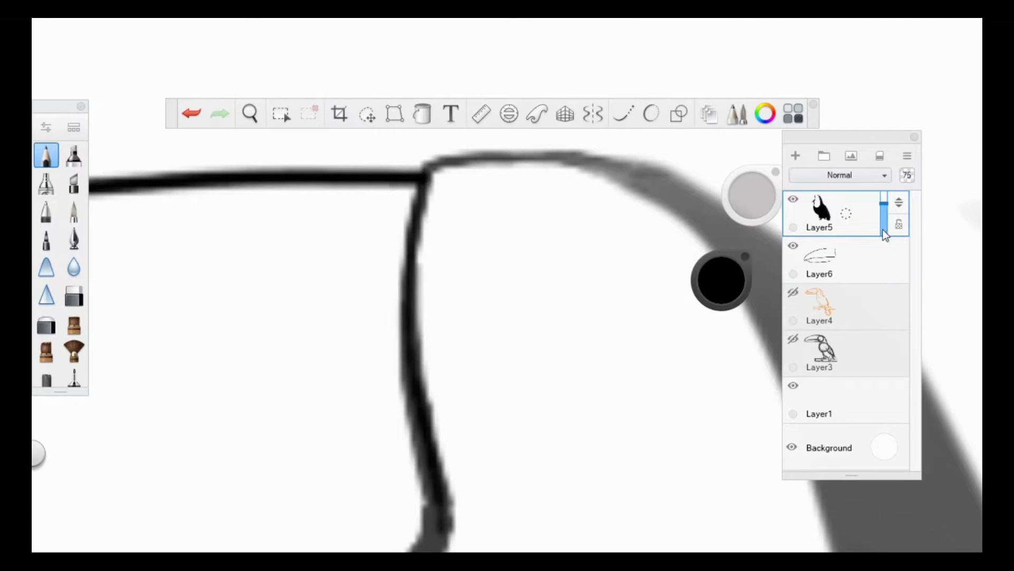
- Fade Layer5 to a light gray and close the lower beak's back corner with a black line on Layer6
key("space")
mouse_move(480, 391)
left_mouse_down()
mouse_move(550, 228)
mouse_move(523, 270)
mouse_move(363, 421)
mouse_move(264, 494)
mouse_move(475, 343)
left_mouse_up()
left_click(793, 256)
key("space")
left_click_drag(334, 161, 351, 129)
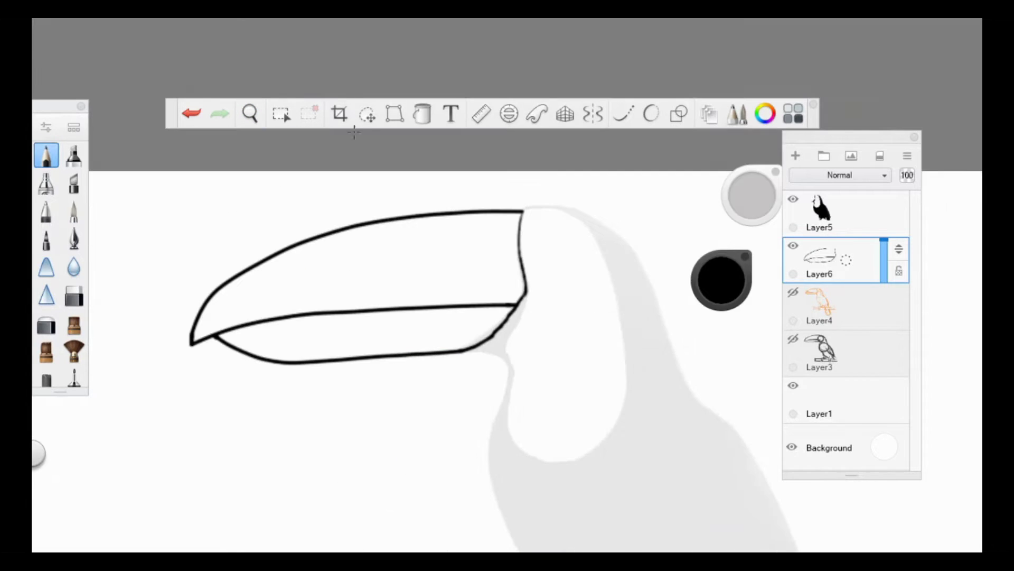
- Select the area outside the beak outline with the Magic Wand and invert the selection to the beak
left_click(281, 114)
left_click(66, 73)
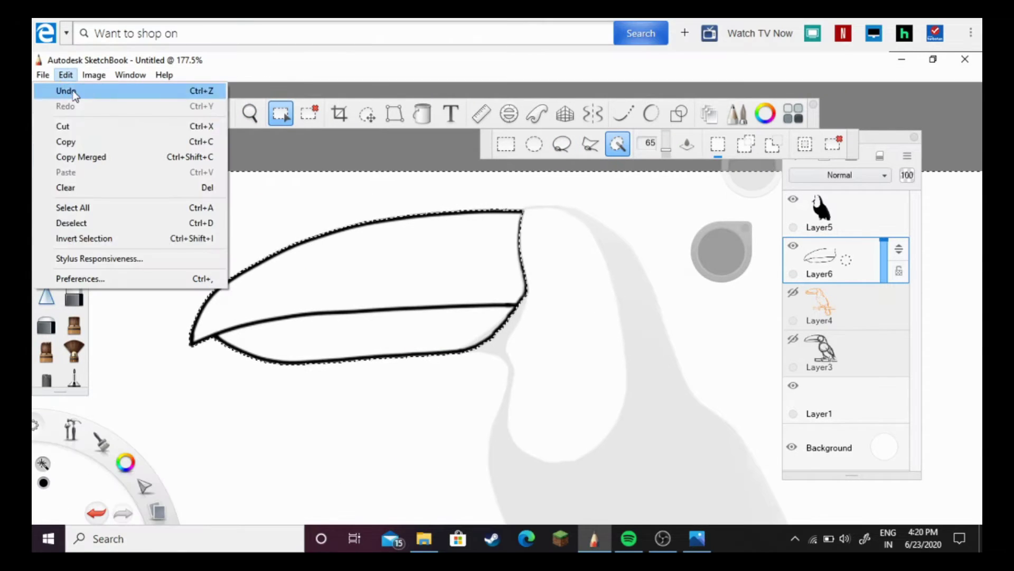
left_click(68, 90)
- Check the toucan reference photo and try to paint the beak orange from the tip on Layer6
key("b")
key("alt+Tab")
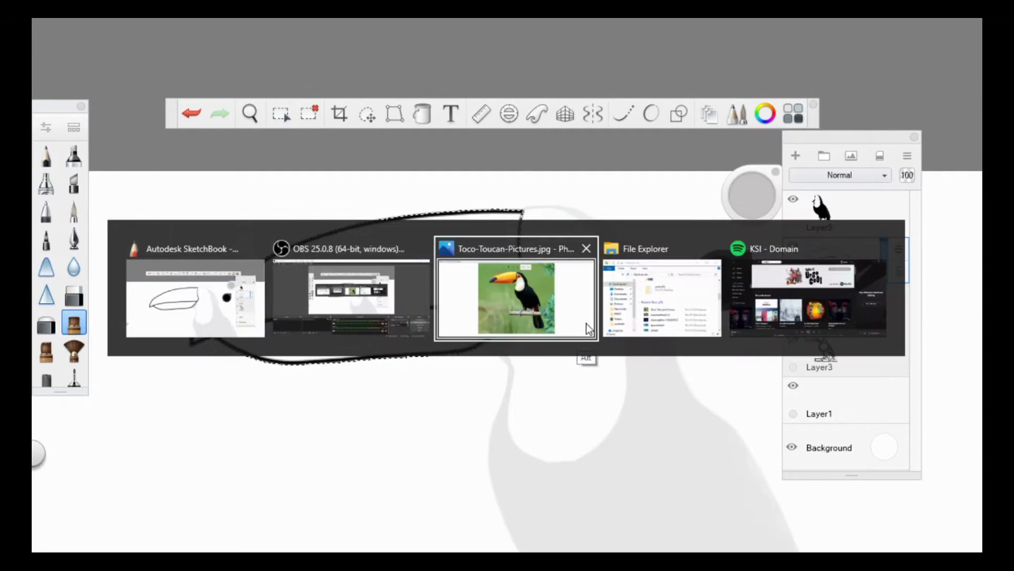
key("alt+Tab")
left_click(721, 279)
left_click(737, 248)
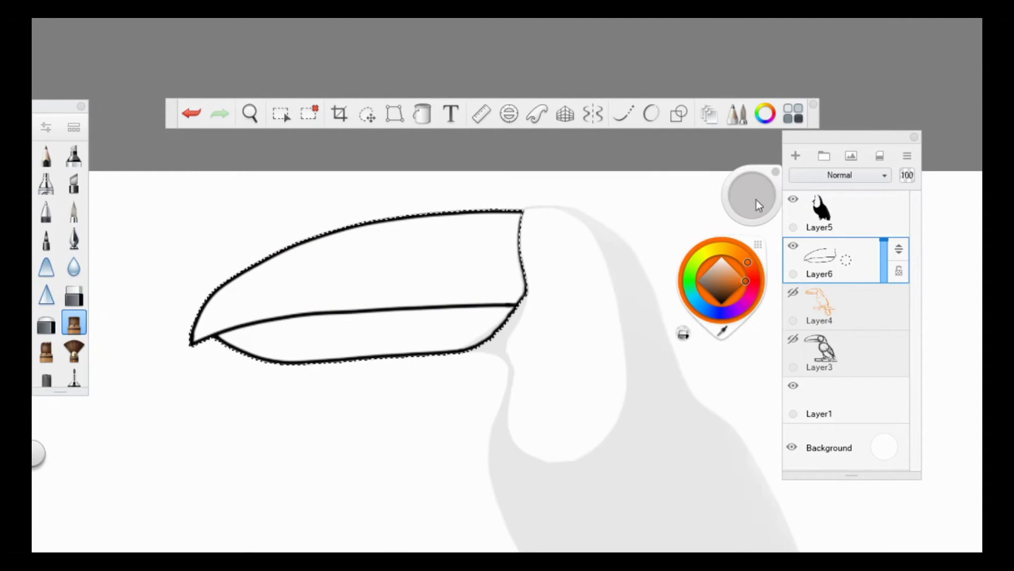
left_click_drag(756, 200, 752, 195)
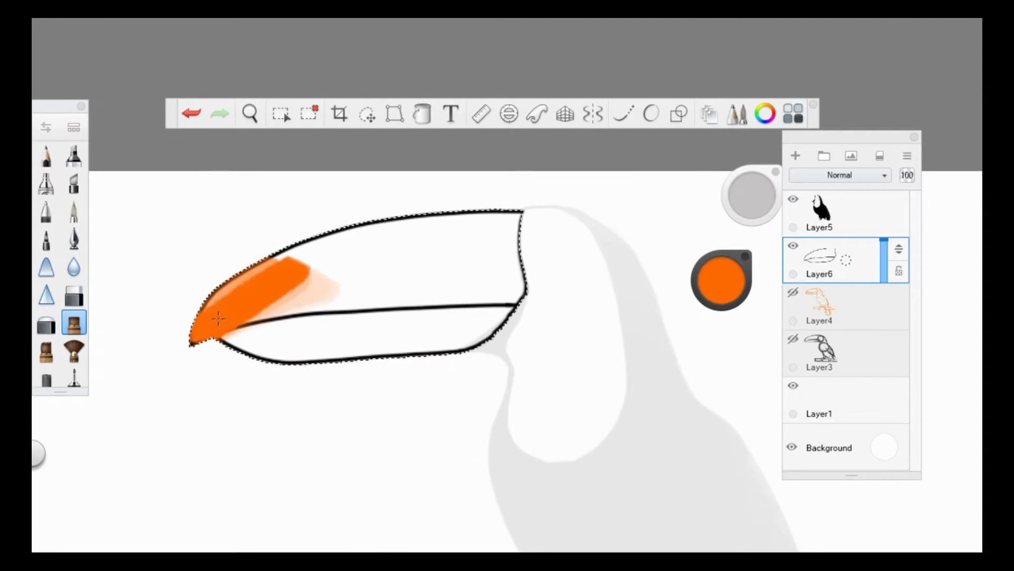
- Add a new layer above Layer6 and paint the selected beak bright yellow, checking the toucan reference photo for color
left_click(795, 156)
key("alt+Tab")
key("alt+Tab")
left_click(721, 279)
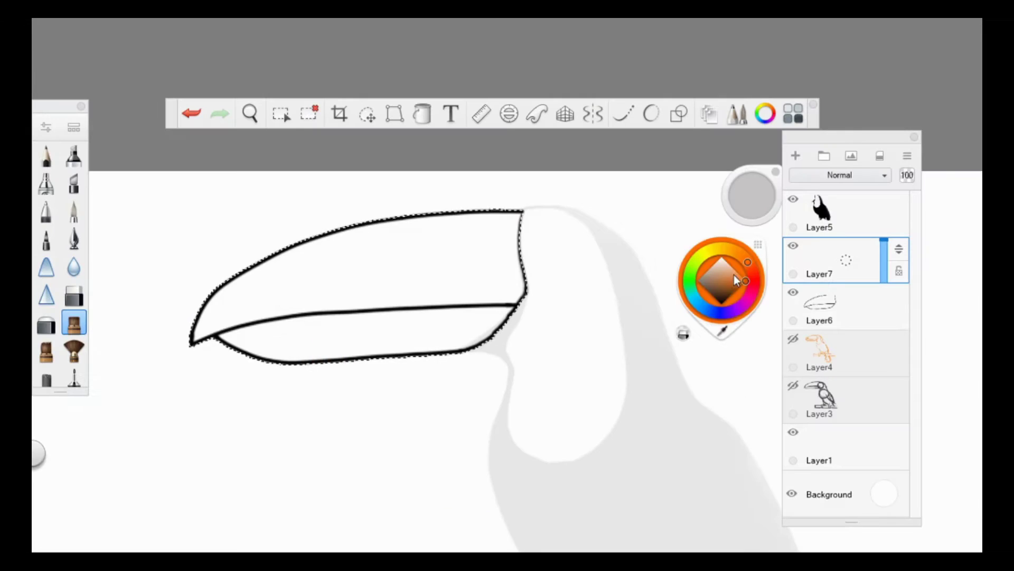
left_click(708, 252)
mouse_move(200, 331)
left_mouse_down()
mouse_move(390, 253)
mouse_move(475, 264)
mouse_move(264, 338)
left_mouse_up()
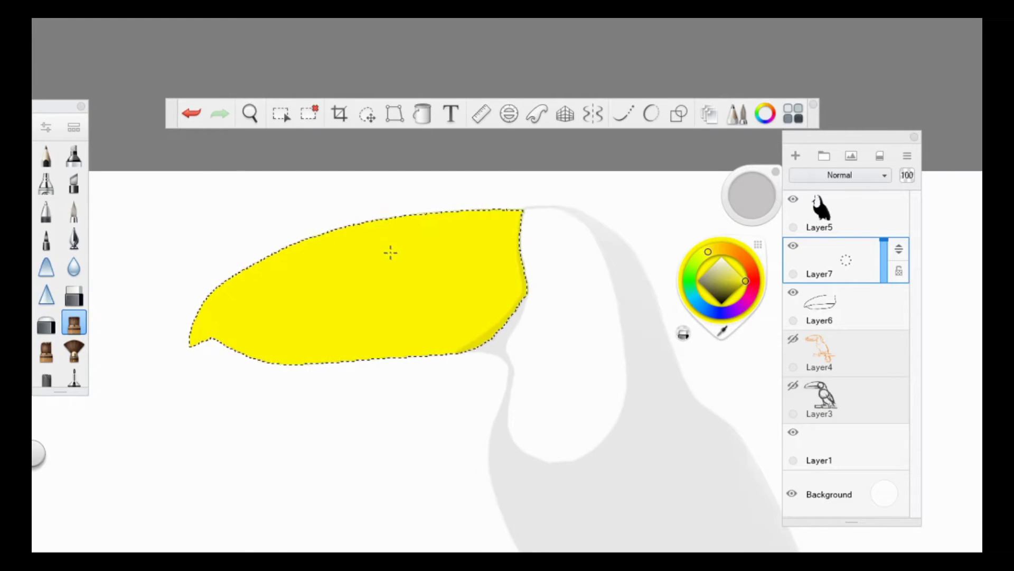
- Shade the beak's bottom edge with red-orange and build up orange strokes across the lower beak
left_click(752, 271)
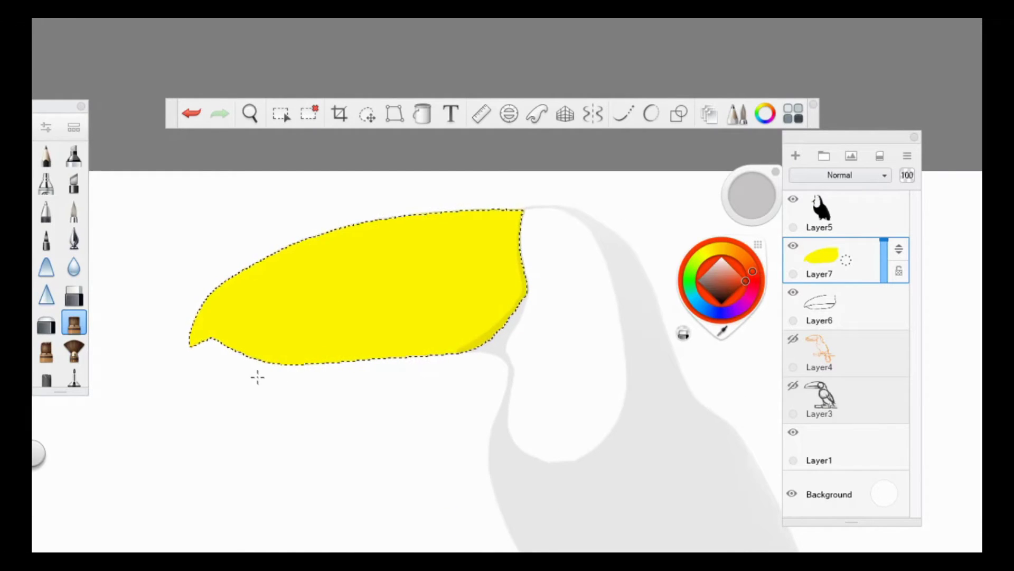
mouse_move(285, 364)
left_mouse_down()
mouse_move(523, 296)
mouse_move(296, 363)
mouse_move(523, 296)
mouse_move(468, 360)
left_mouse_up()
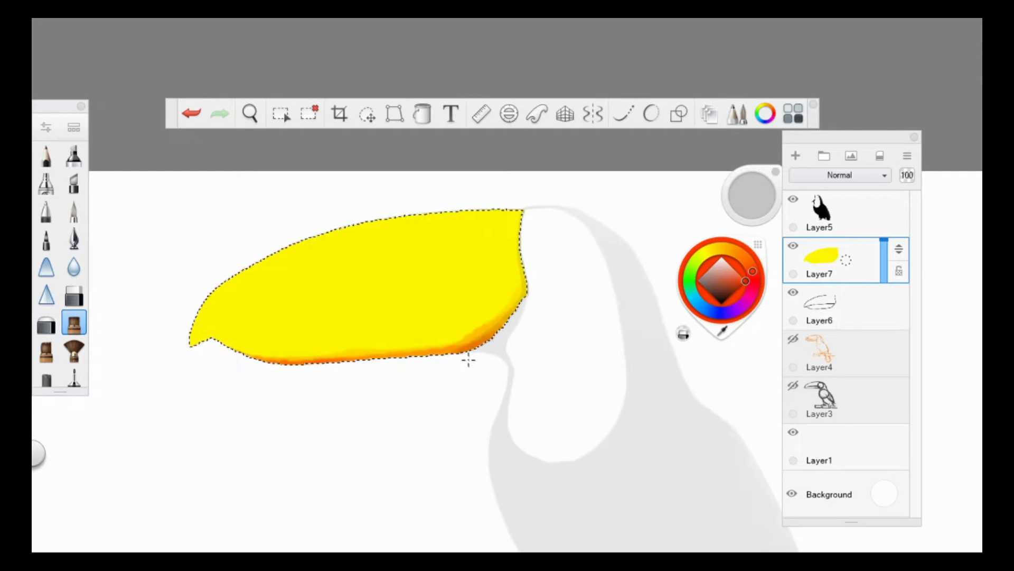
left_click(468, 360, "alt")
mouse_move(370, 358)
left_mouse_down()
mouse_move(523, 296)
mouse_move(296, 354)
mouse_move(406, 338)
left_mouse_up()
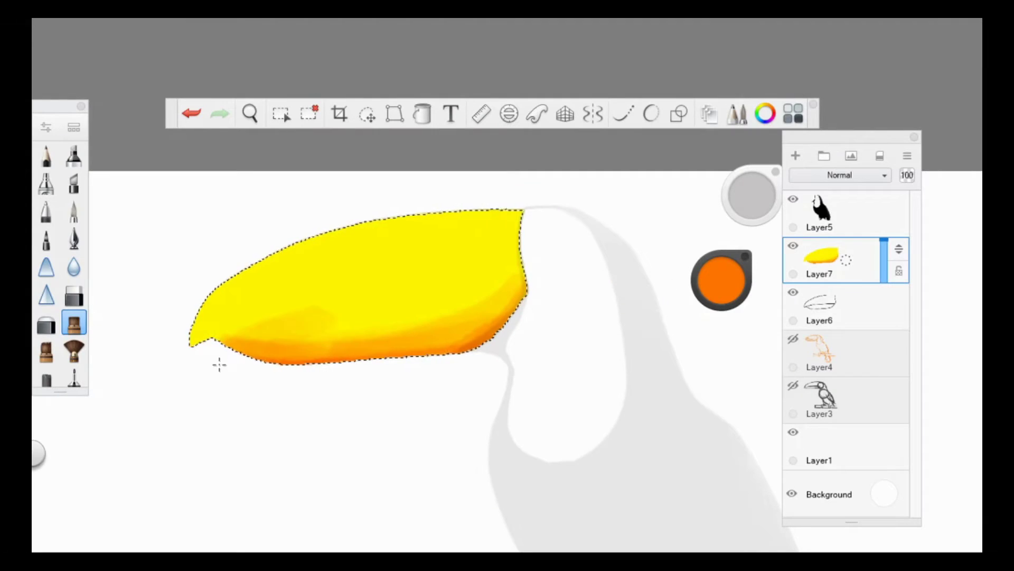
- Undo the recent orange shading strokes on the lower beak and restore them
key("ctrl+z")
left_click_drag(321, 335, 270, 346)
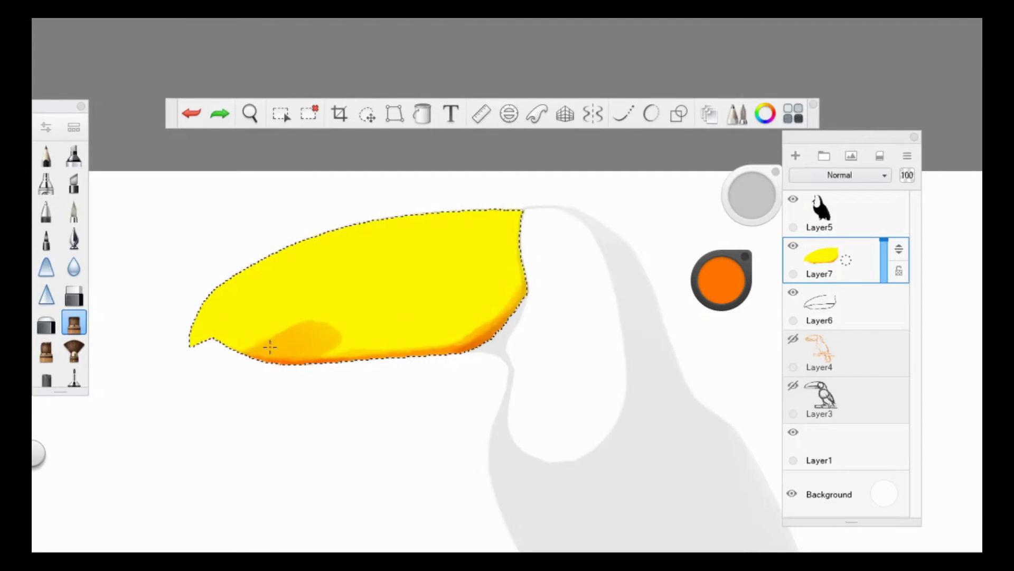
key("ctrl+y")
key("ctrl+y")
key("ctrl+y")
key("ctrl+y")
- Blend the orange shading softly into the yellow on the beak, and switch to the pencil brush
left_click(74, 266)
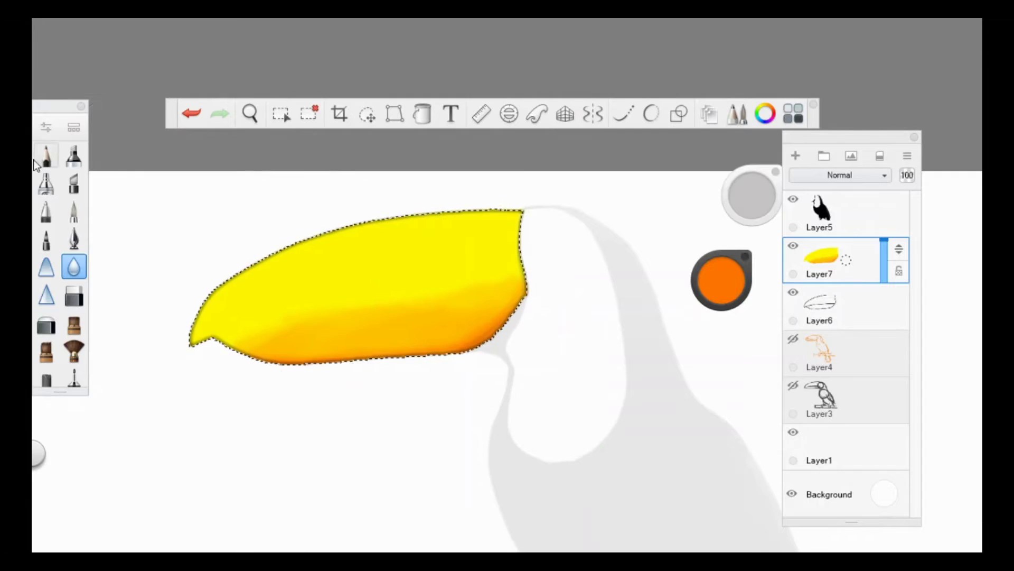
left_click(46, 156)
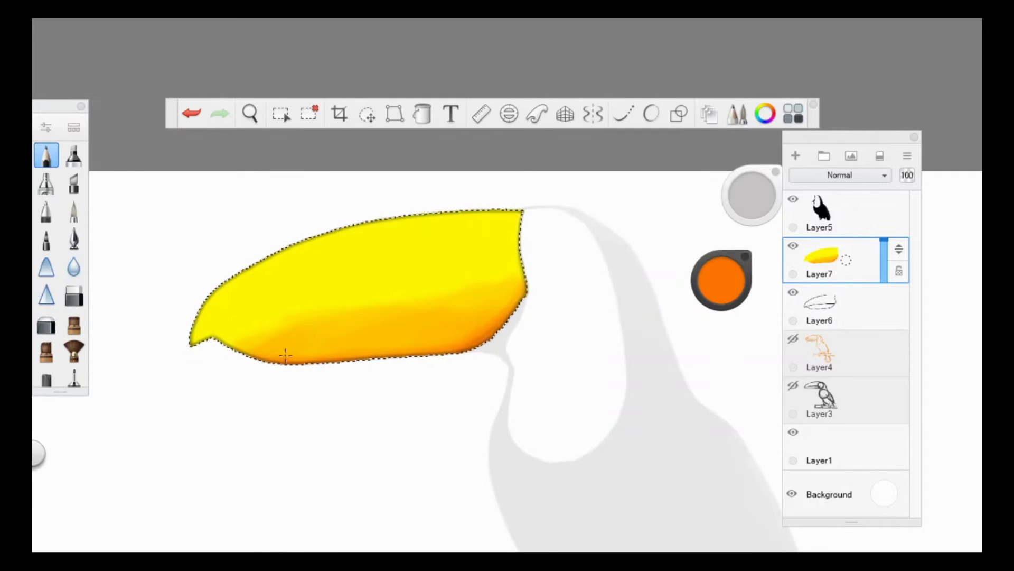
- Draw thin curved crease lines across the beak, and fade Layer7 to 28 opacity over the visible Layer4 sketch
left_click_drag(290, 359, 292, 296)
mouse_move(330, 359)
left_mouse_down()
mouse_move(285, 274)
mouse_move(327, 259)
left_mouse_up()
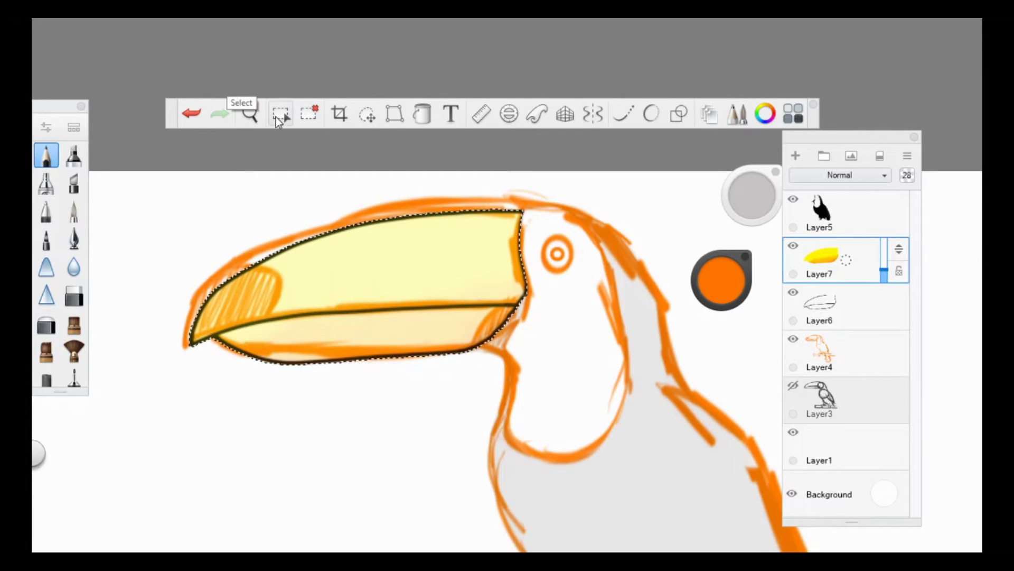
- Subtract the lower beak from the selection along the Layer6 mouth line, and restore Layer7 to 100 opacity
left_click(281, 114)
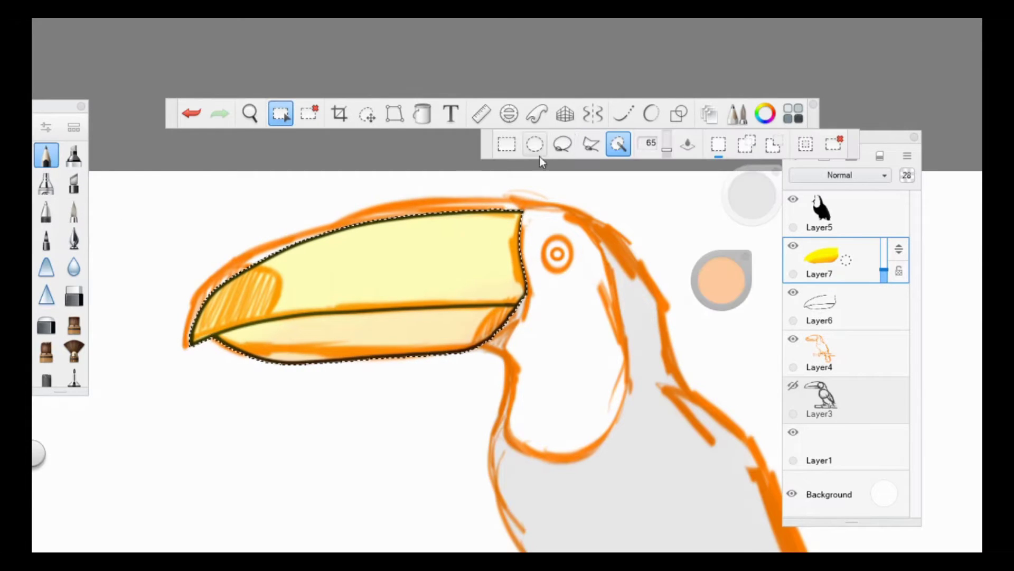
left_click(564, 143)
scroll(204, 351, "up", 3)
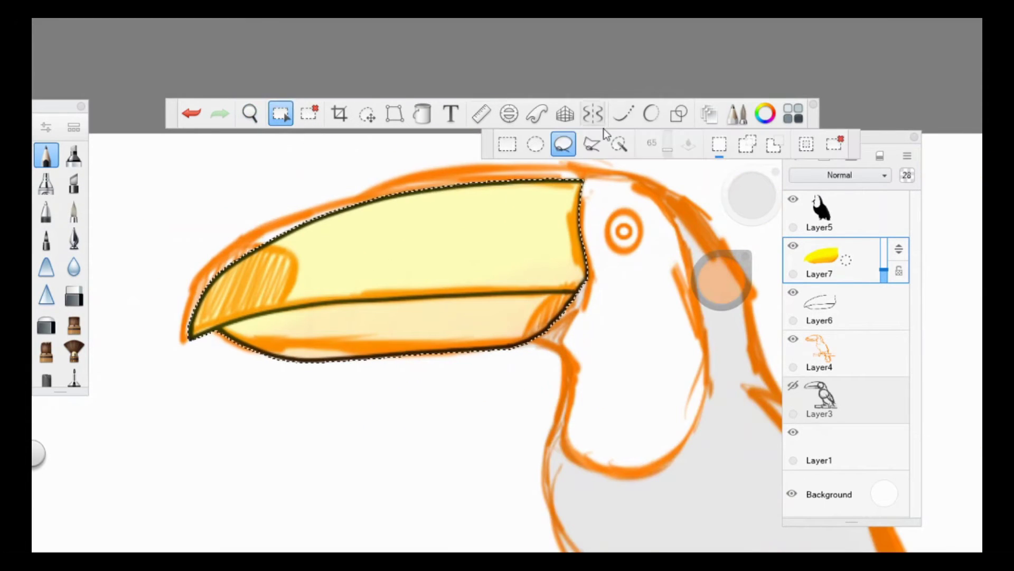
left_click(619, 143)
left_click(824, 305)
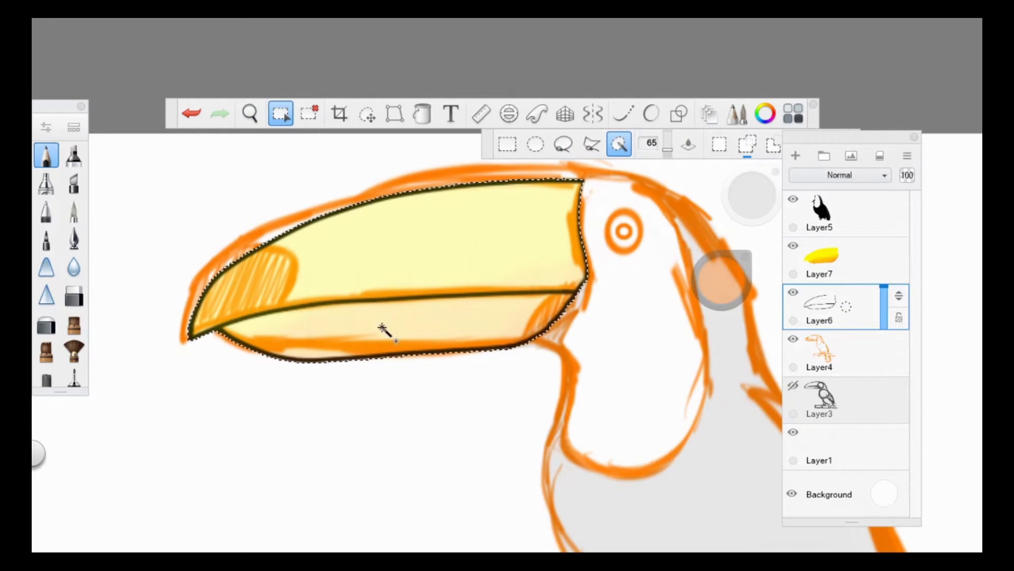
left_click(563, 143)
mouse_move(222, 338)
left_mouse_down()
mouse_move(586, 317)
mouse_move(555, 369)
mouse_move(340, 382)
left_mouse_up()
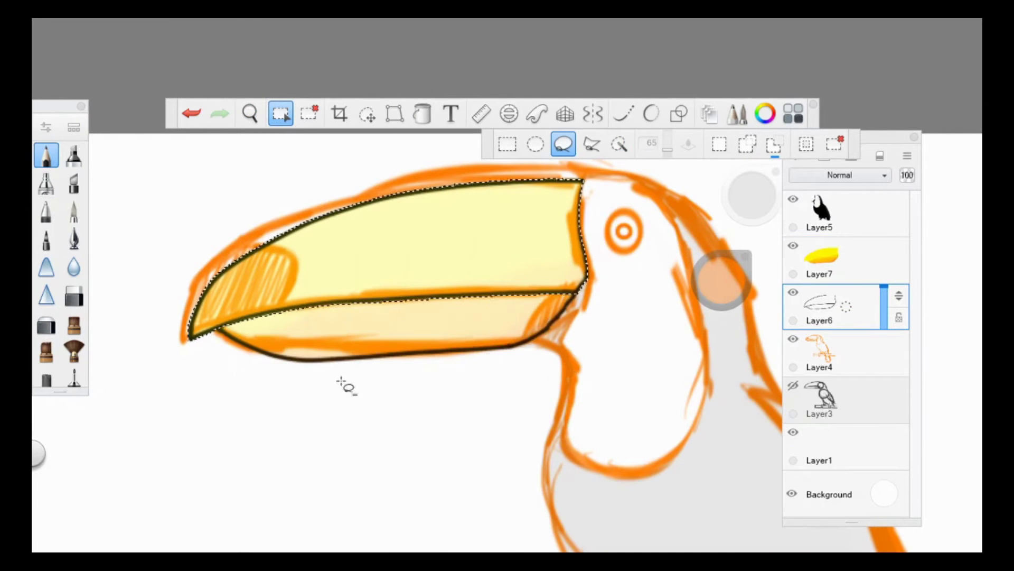
left_click(843, 265)
left_click_drag(846, 259, 846, 233)
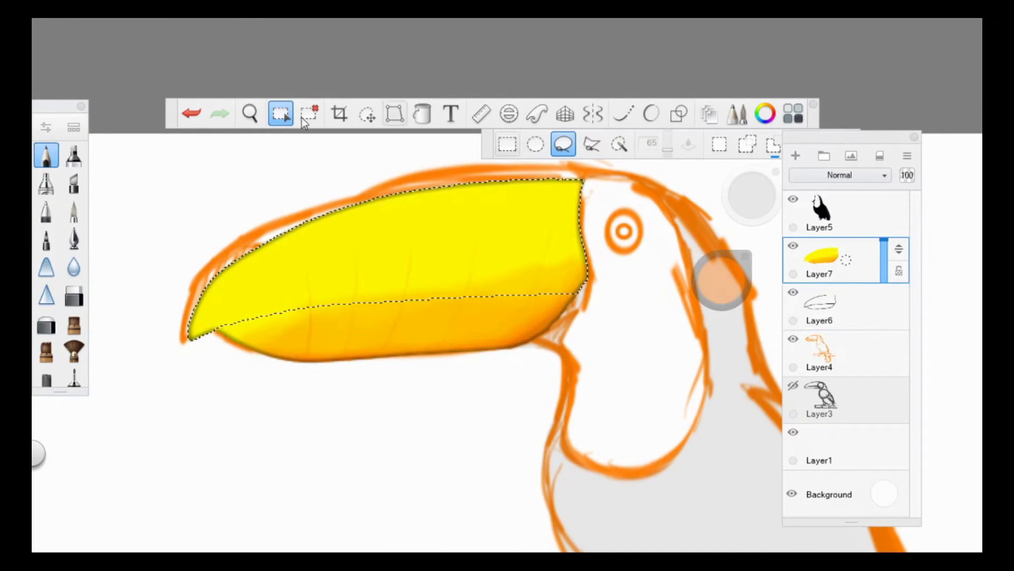
- Add a new layer above Layer7 and paint the upper beak's tip black inside the selection
left_click(718, 277)
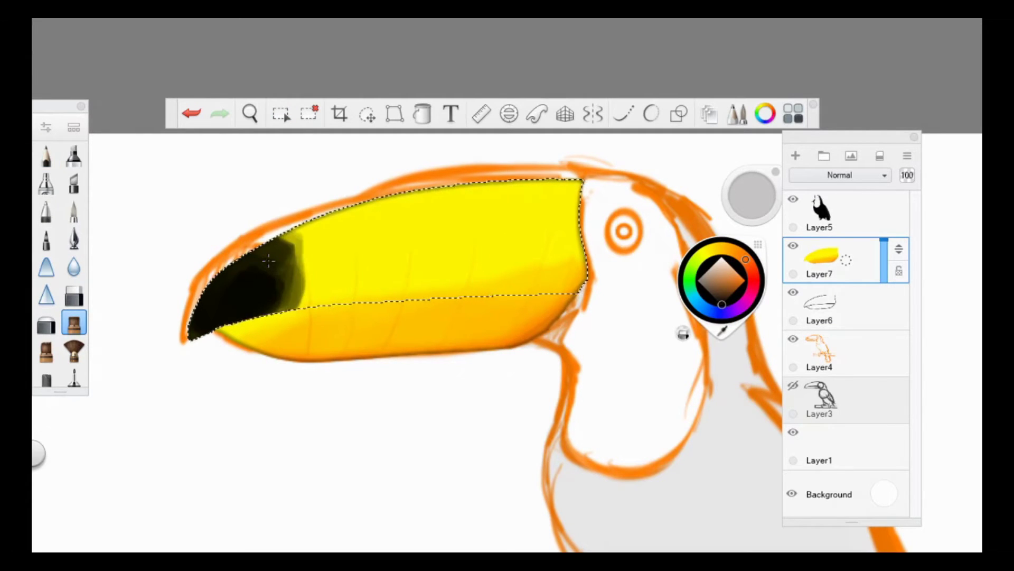
key("ctrl+z")
key("ctrl+shift+n")
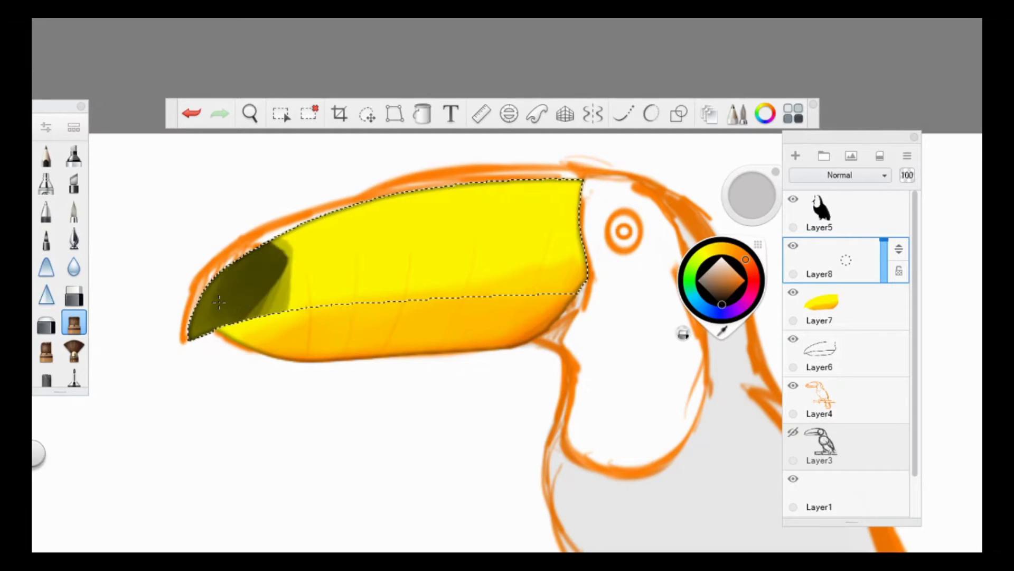
key("ctrl+z")
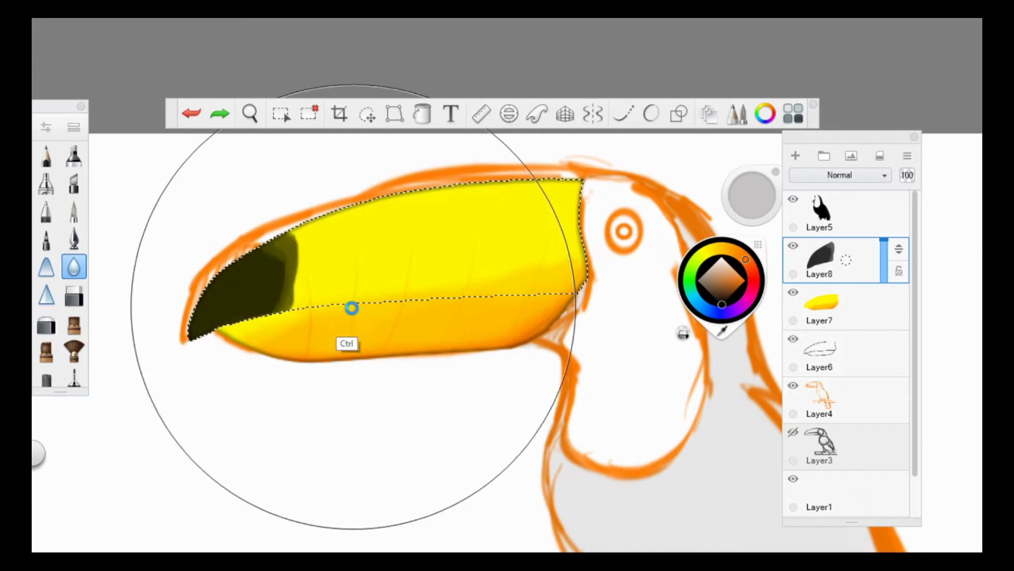
left_click(222, 290)
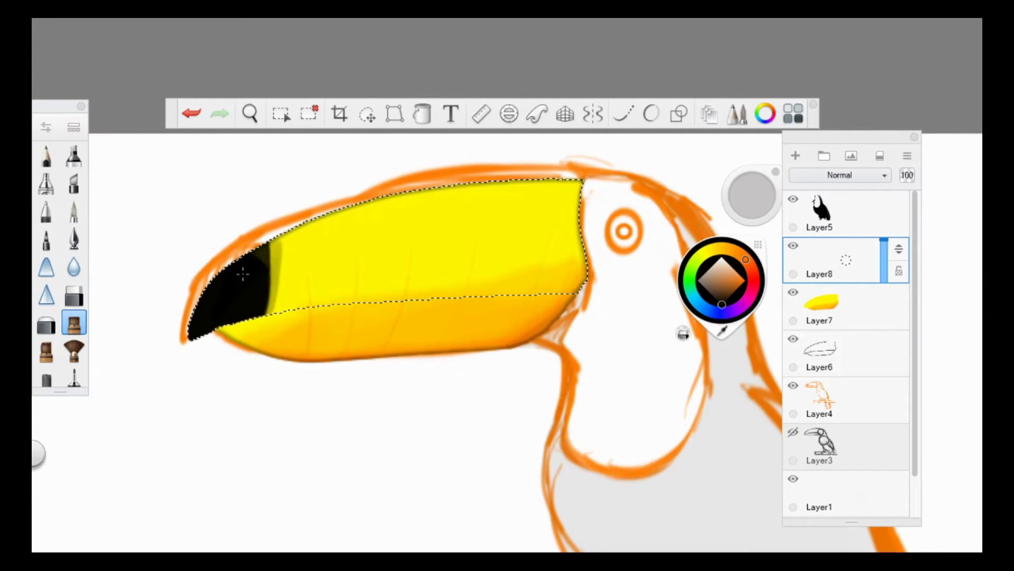
- Soften the inner edge of the black beak tip and lower Layer8's opacity to 86
key("b")
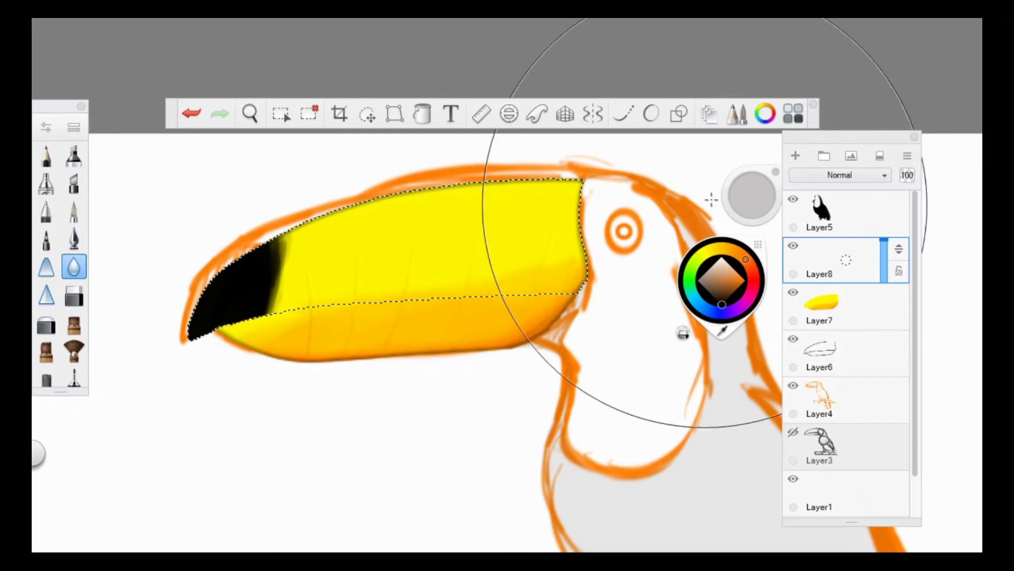
left_click_drag(708, 201, 752, 204)
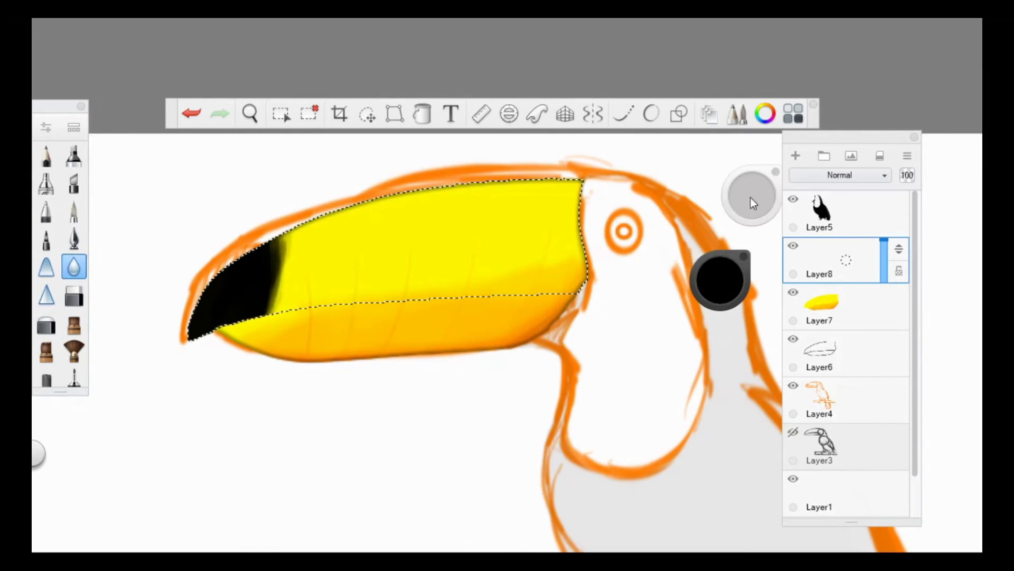
left_click(787, 296)
left_click(841, 256)
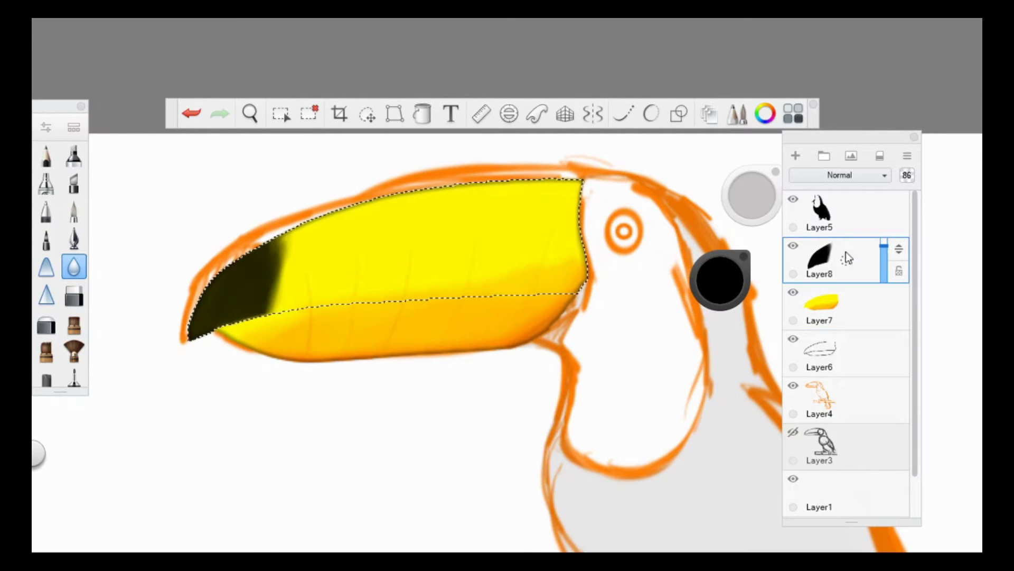
- Add a layer above Layer8 and draw orange lines along the mouth seam and upper beak edge at 48 opacity
left_click(83, 175)
key("ctrl+z")
left_click(729, 285)
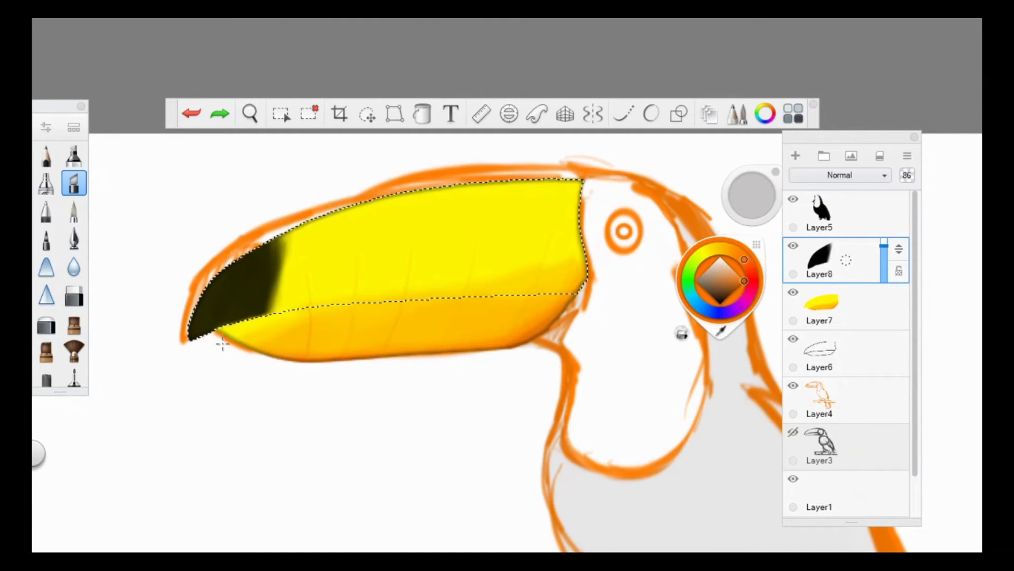
key("ctrl+l")
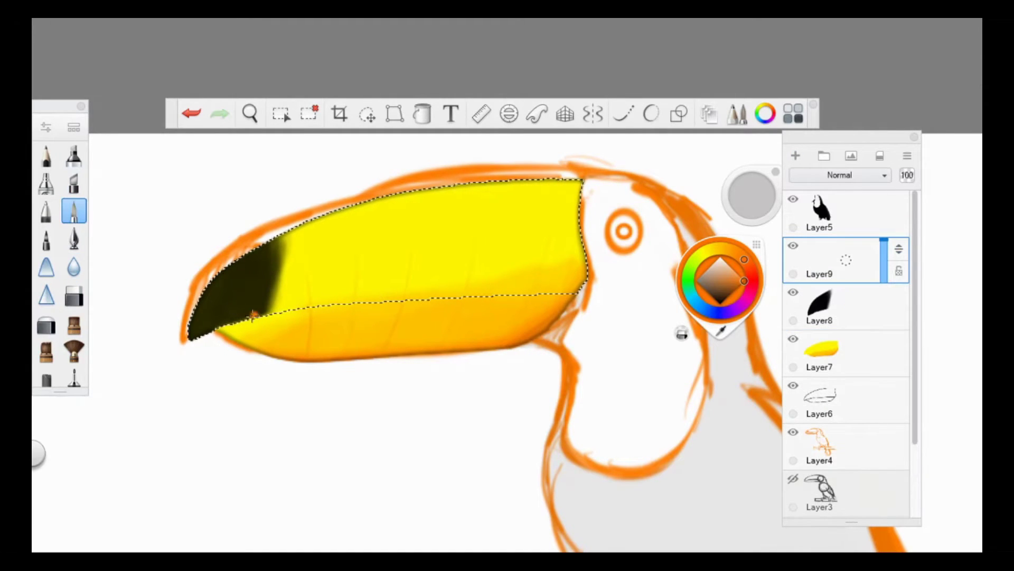
left_click(72, 301)
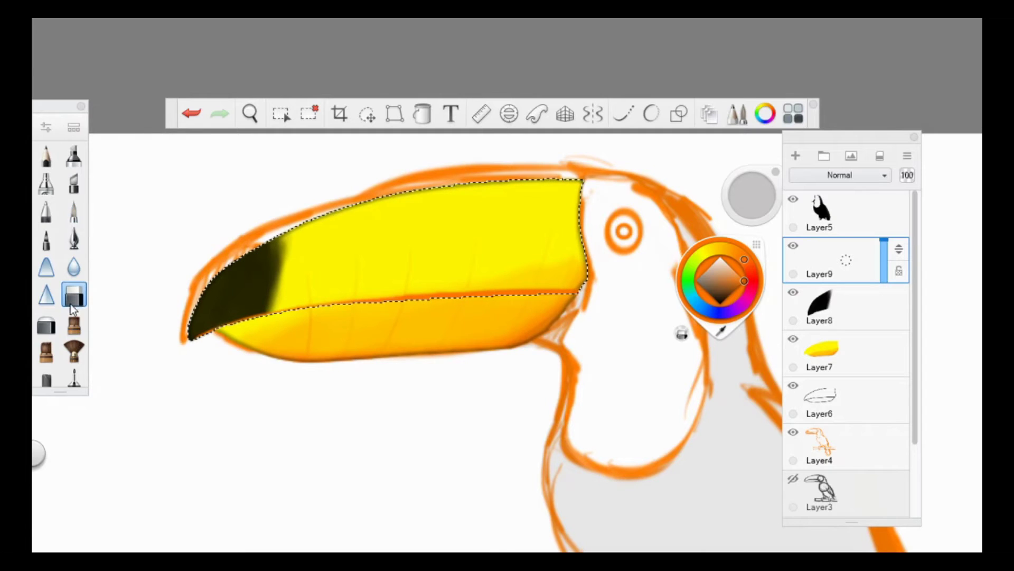
key("e")
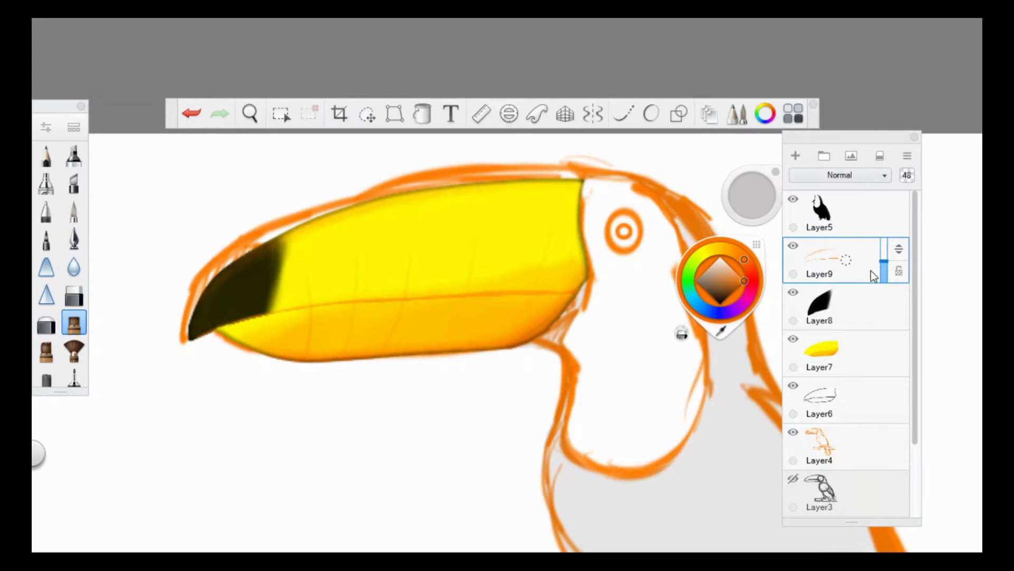
- Hide the Layer6 outline and Layer4 sketch, and show the black body on Layer5 at 100 opacity
left_click(794, 384)
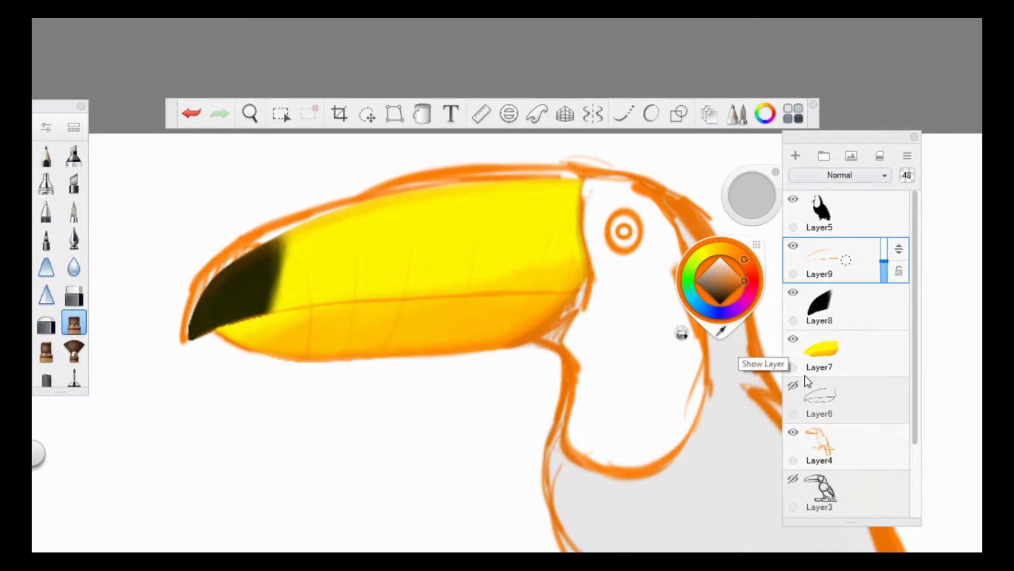
left_click(794, 201)
left_click(793, 431)
left_click(250, 114)
left_click_drag(302, 306, 518, 419)
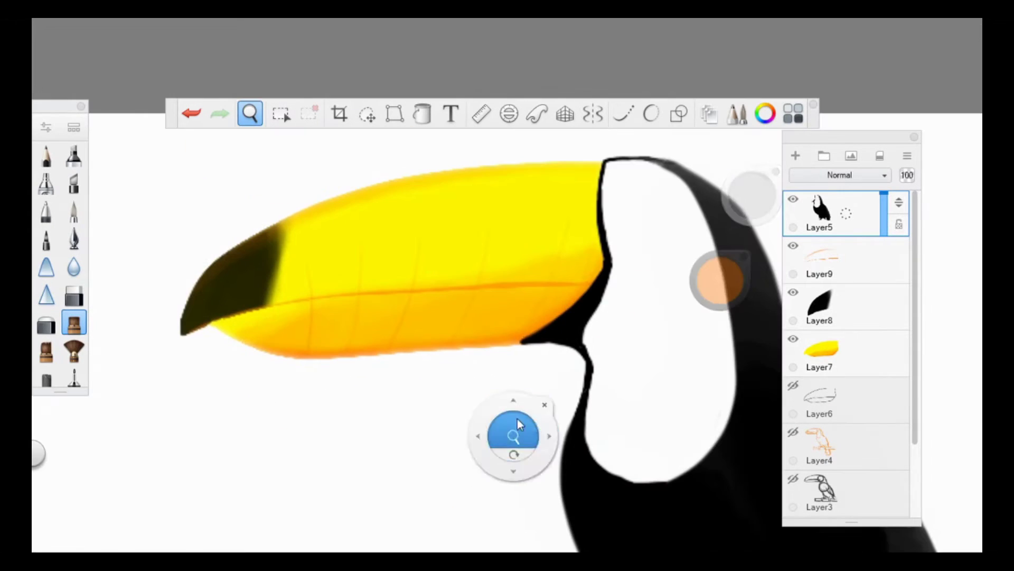
left_click(545, 404)
- Soften the beak's outer edges on Layer7, Layer9 and Layer8 with the blur brush, and return to Layer5
left_click(821, 354)
left_click(74, 267)
left_click_drag(745, 198, 747, 208)
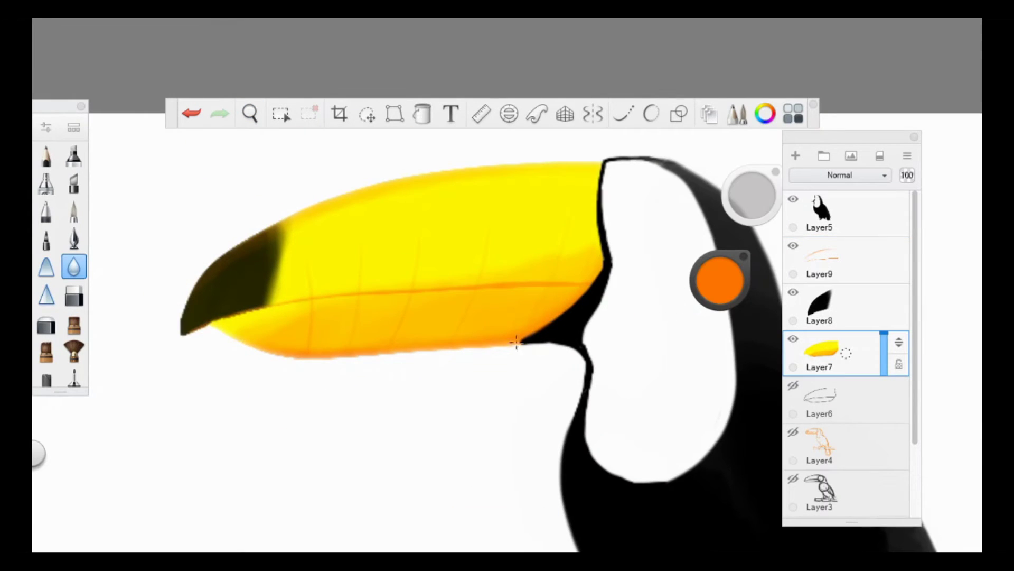
key("ctrl+Up")
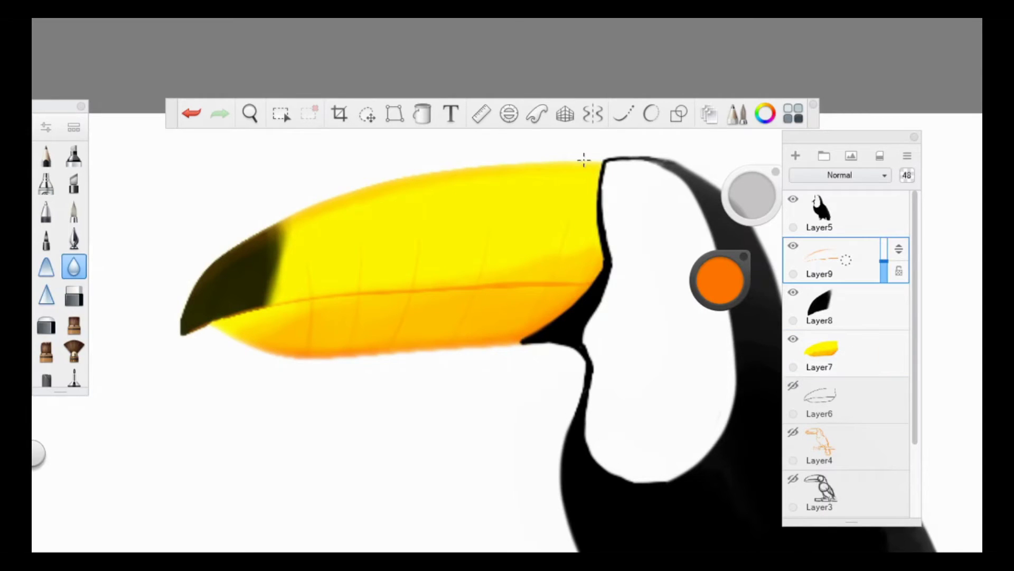
key("ctrl+Down")
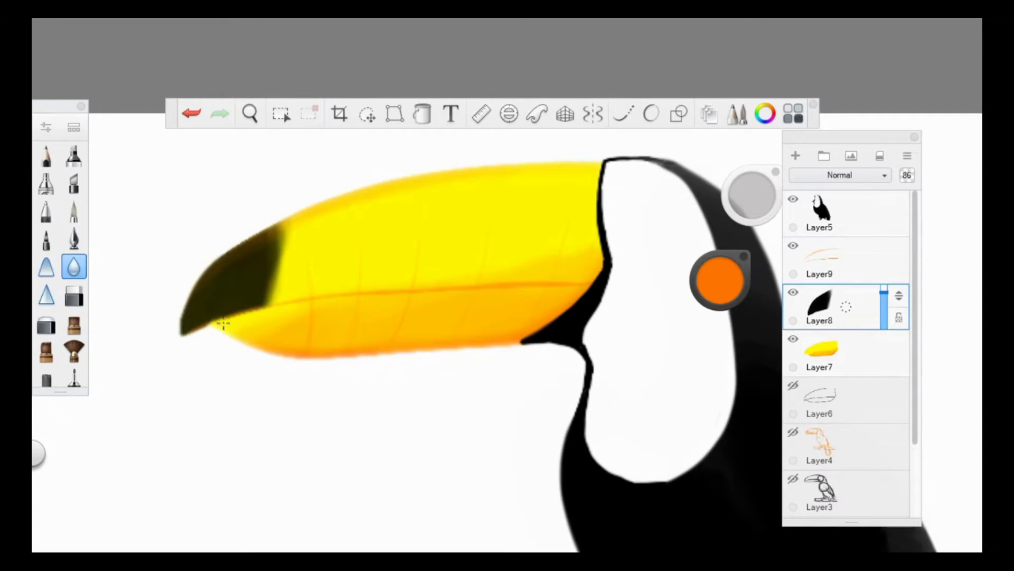
key("ctrl+Down")
key("space")
key("ctrl+Up")
key("ctrl+Up")
key("ctrl+Up")
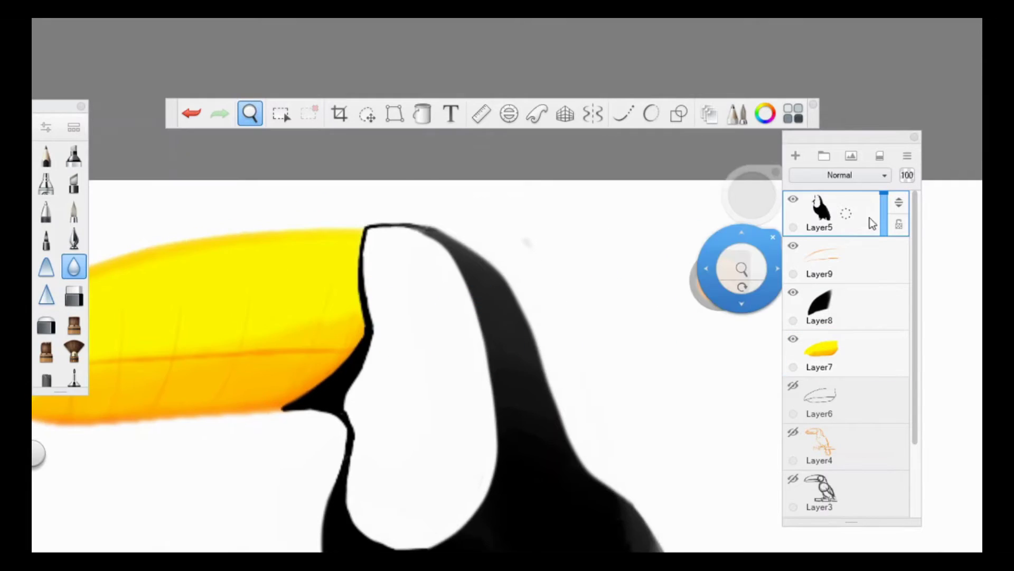
- Show the Layer4 sketch and place an ellipse guide over the sketched eye
left_click_drag(739, 272, 754, 396)
key("e")
left_click(819, 446)
left_click(793, 431)
left_click(509, 113)
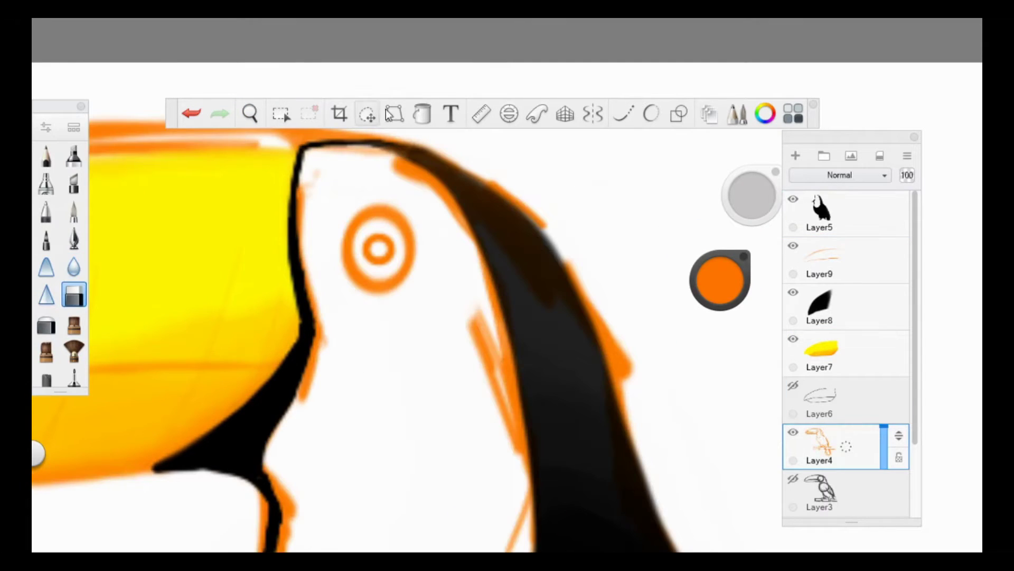
left_click_drag(387, 289, 375, 230)
- Choose black and fill in the round pupil on a new layer above Layer5
left_click(50, 159)
left_click(720, 280)
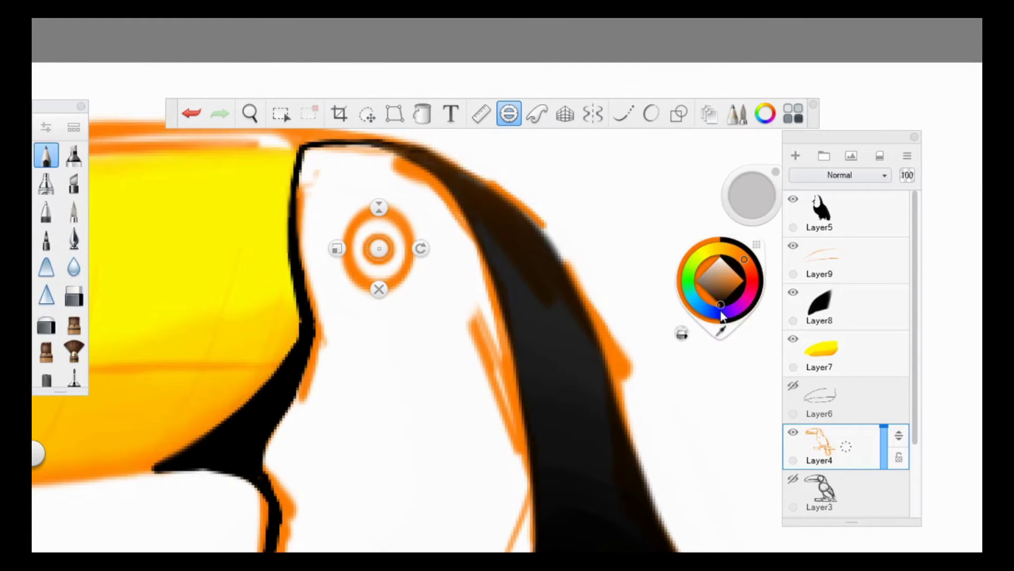
left_click(368, 243, "ctrl")
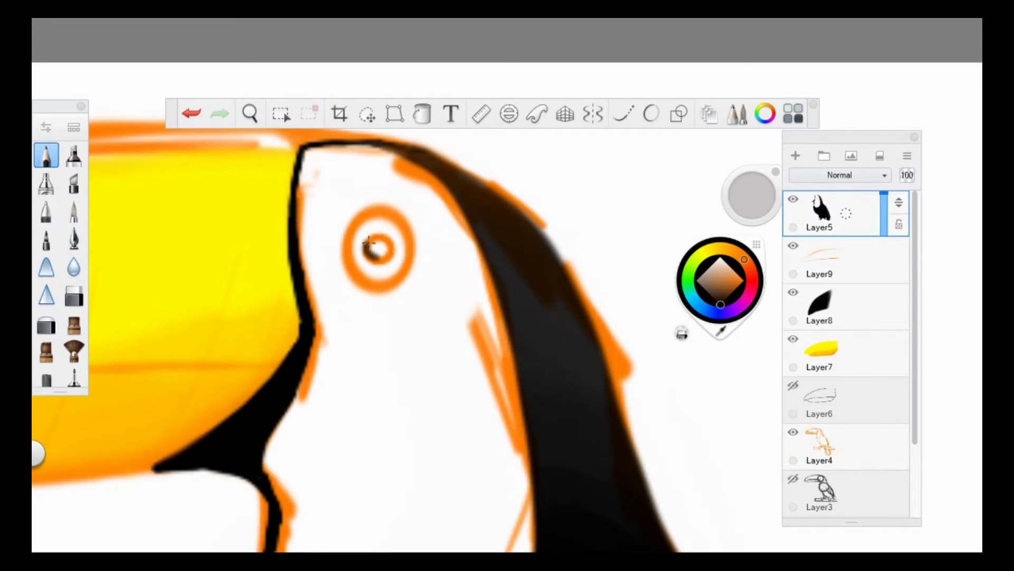
key("ctrl+shift+n")
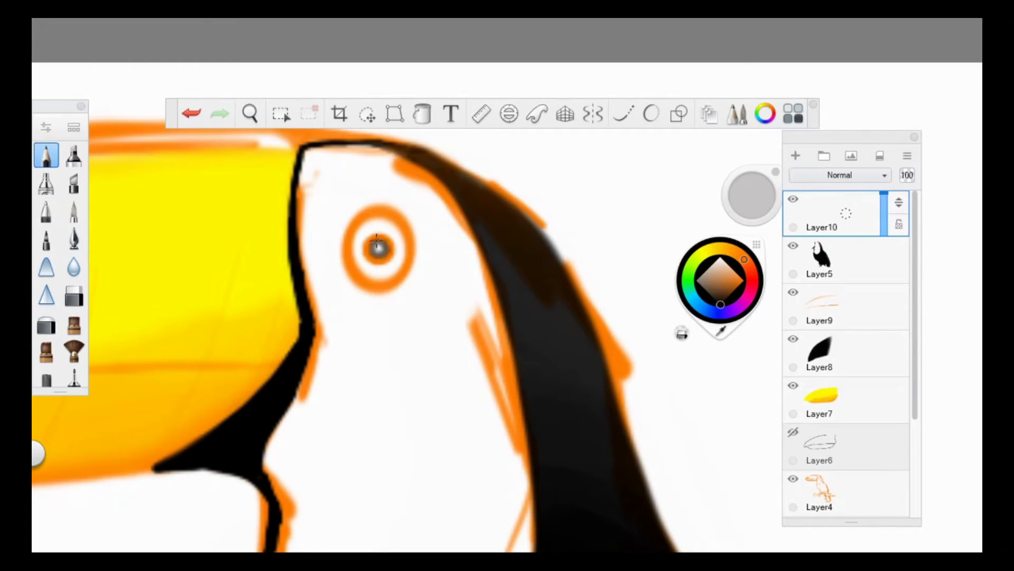
key("ctrl+z")
- Add a new layer beneath the pupil and paint a bright blue iris inside the sketched eye ring
key("ctrl+shift+n")
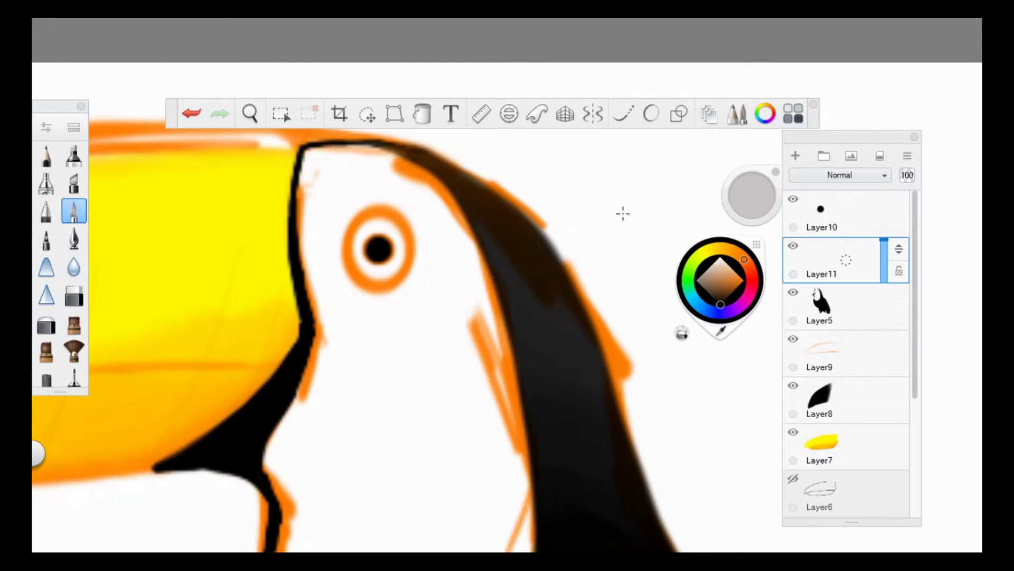
left_click(745, 281)
left_click(707, 310)
left_click_drag(370, 264, 374, 231)
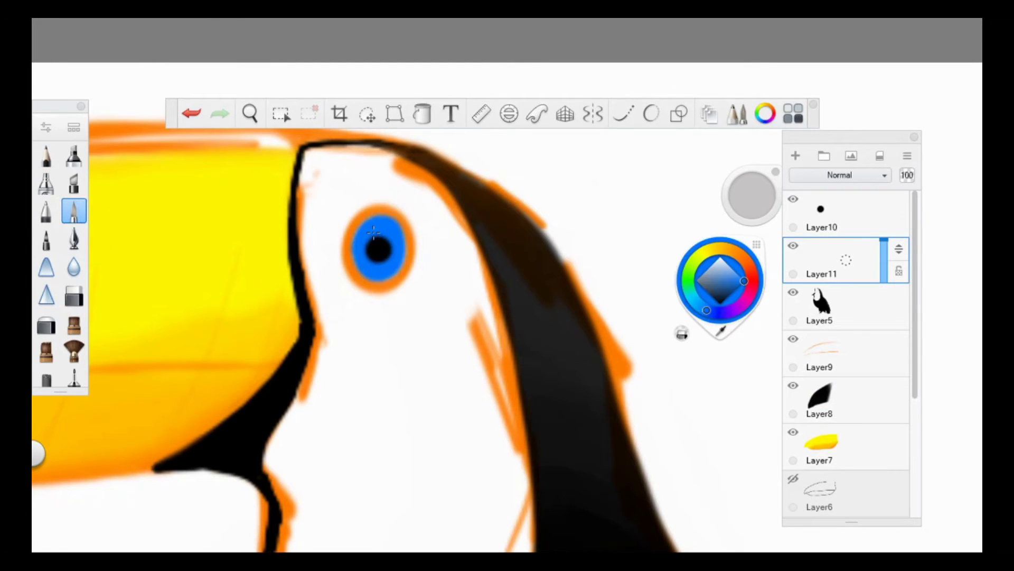
- Enlarge and reposition the black pupil within the iris, and merge it down into Layer11
left_click(367, 114)
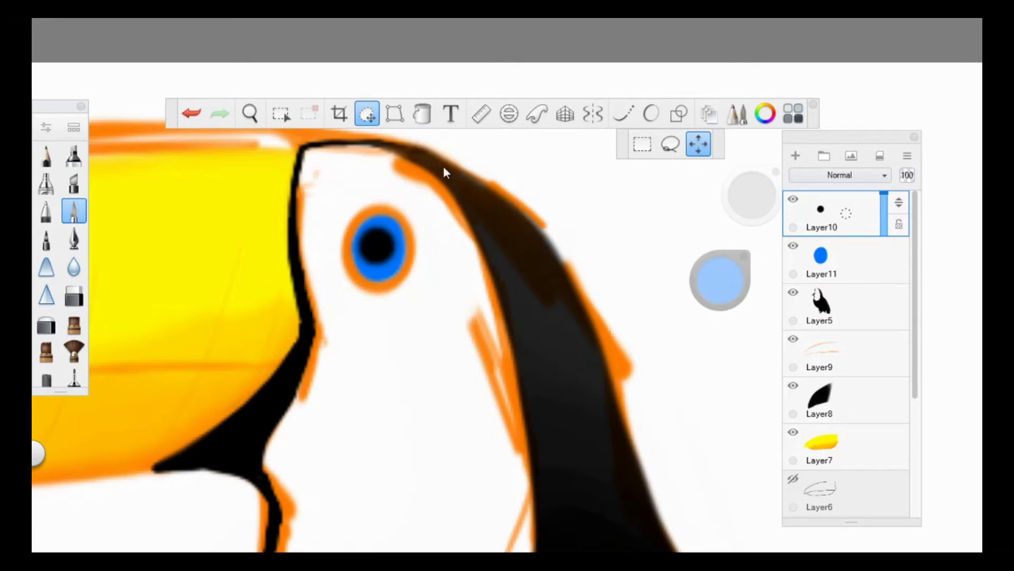
key("e")
key("ctrl+e")
key("e")
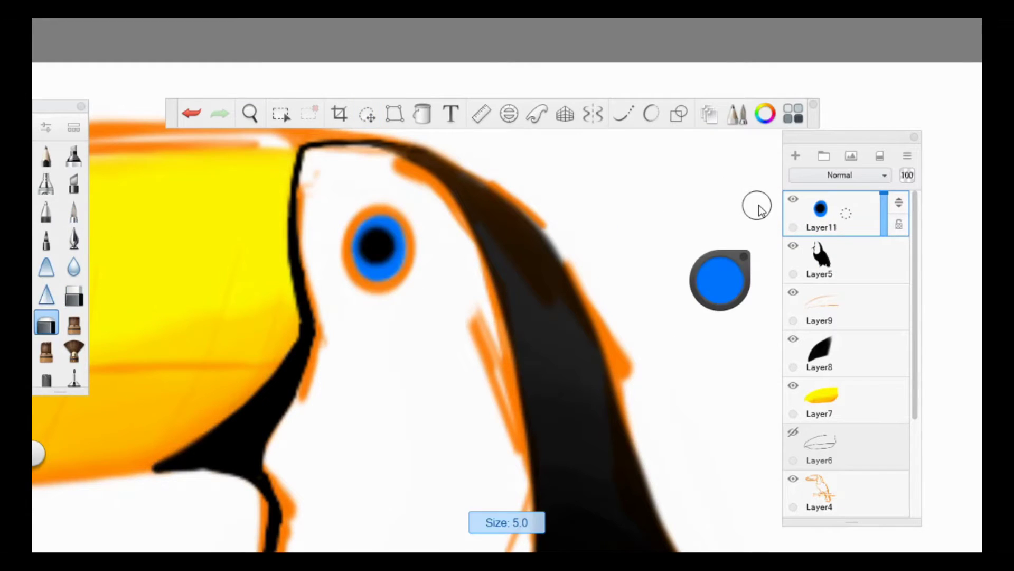
- Paint a small white highlight in the pupil and hide the Layer4 sketch
key("e")
left_click(721, 280)
key("ctrl+z")
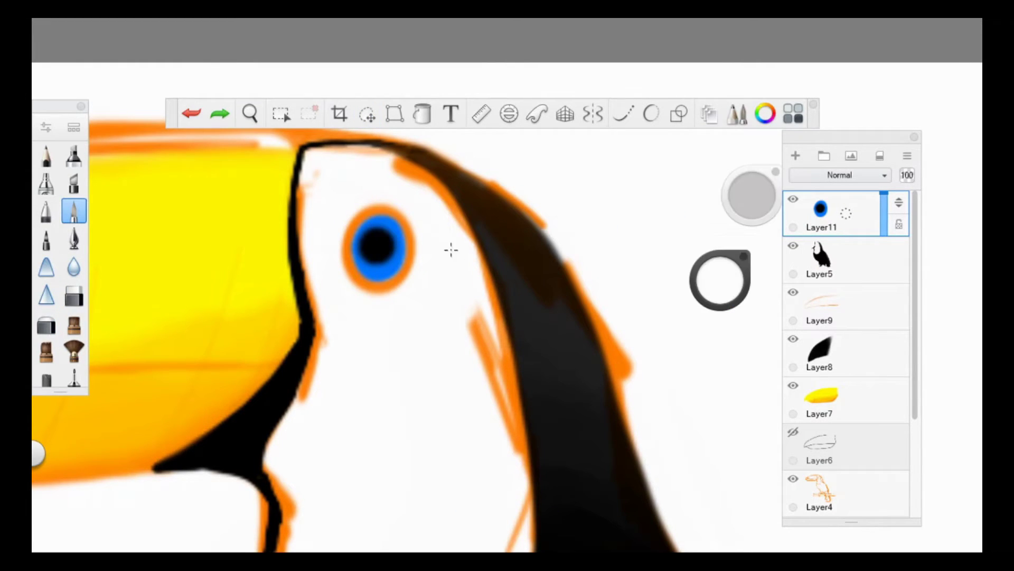
left_click(250, 114)
scroll(282, 211, "down", 5)
left_click(793, 478)
scroll(528, 369, "up", 4)
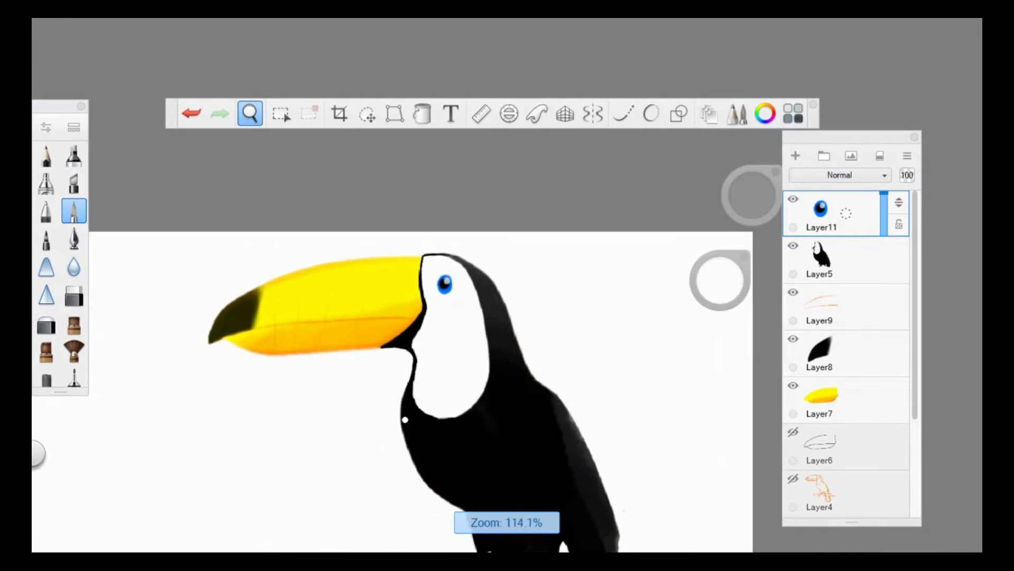
- Add a new empty layer directly above Layer9, beneath the black body layer
left_click(819, 306)
left_click(795, 156)
scroll(289, 164, "down", 4)
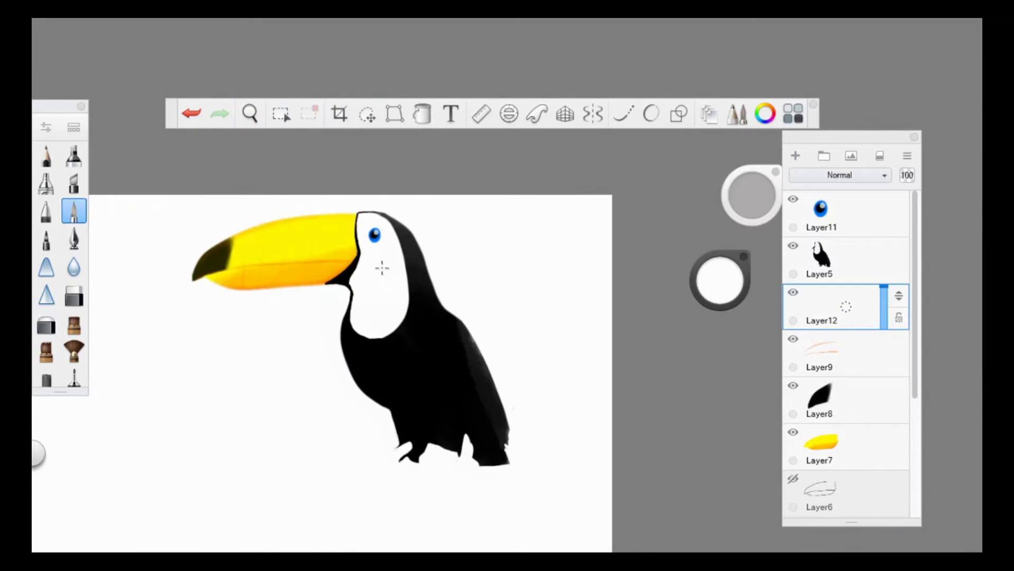
- Select the empty area around the toucan's black body on Layer5 with the Magic Wand
scroll(370, 317, "up", 2)
left_click(818, 259)
left_click(280, 114)
left_click(620, 144)
left_click(476, 328)
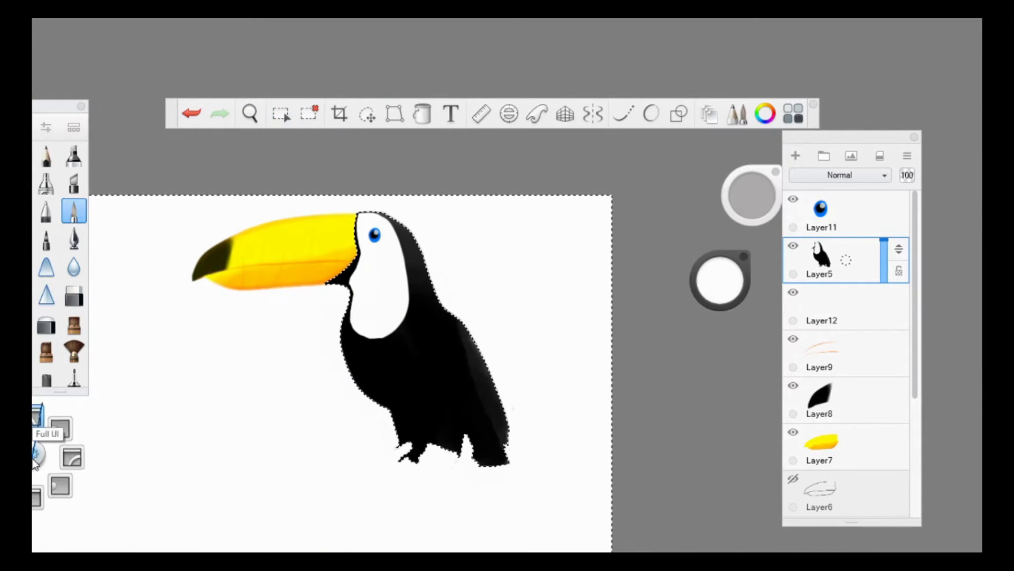
- Invert the selection so that it covers the toucan's body instead of the empty area around it
key("F11")
left_click(65, 75)
left_click(96, 196)
key("F11")
- Paint grey highlights along the back, wing and belly on a new layer above Layer5, and set its opacity to 33
left_click(719, 254)
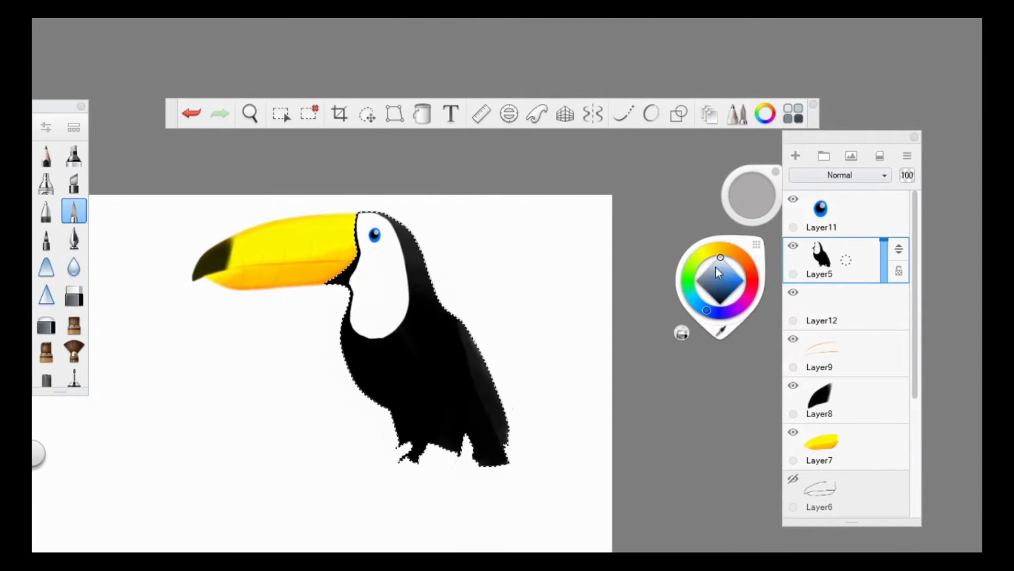
left_click(74, 322)
left_click_drag(369, 208, 402, 214)
key("ctrl+shift+n")
left_click_drag(449, 309, 494, 454)
left_click_drag(341, 369, 383, 401)
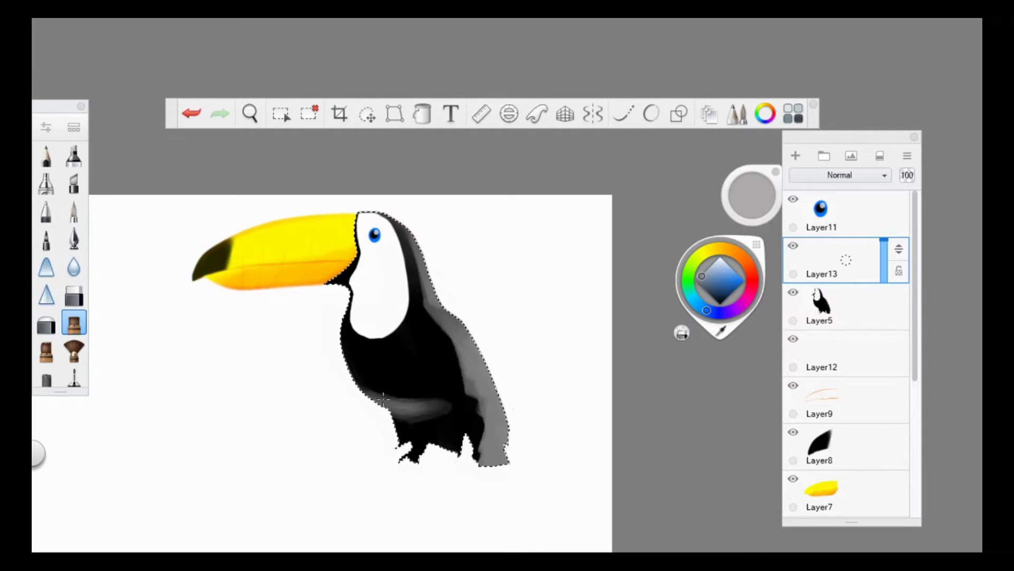
left_click_drag(884, 241, 880, 273)
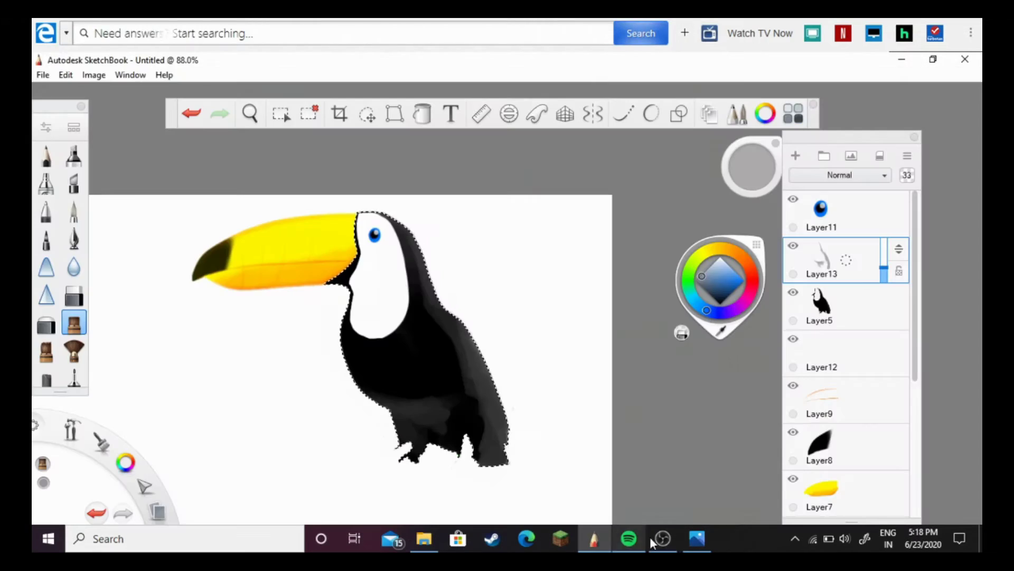
- Undo the grey highlights, their layer and the selection inversion
key("ctrl+z")
key("ctrl+z")
key("ctrl+z")
key("ctrl+z")
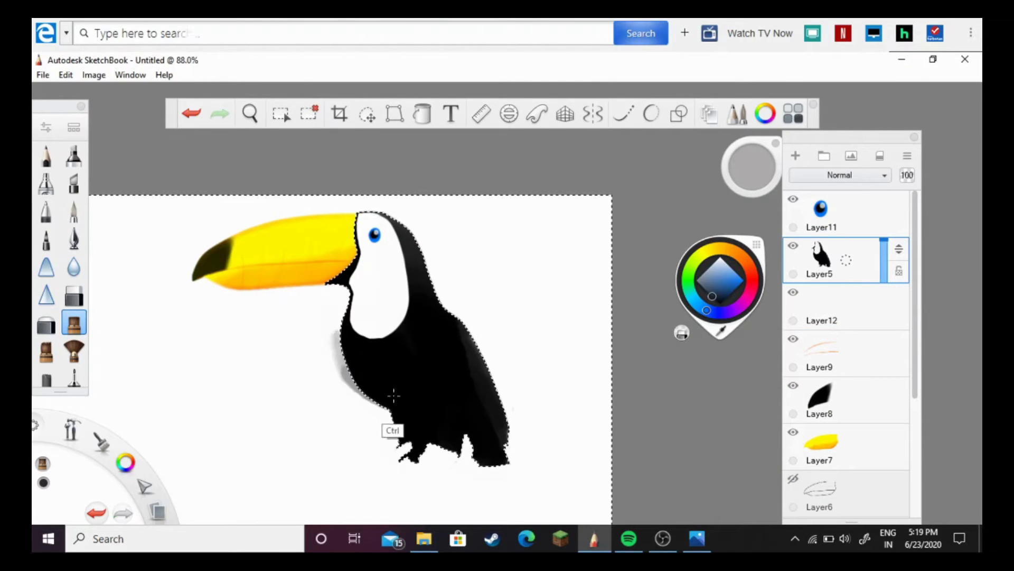
- Invert the selection onto the toucan's body and paint dark grey wing and belly highlights on a new layer above Layer5
left_click(66, 75)
left_click(84, 237)
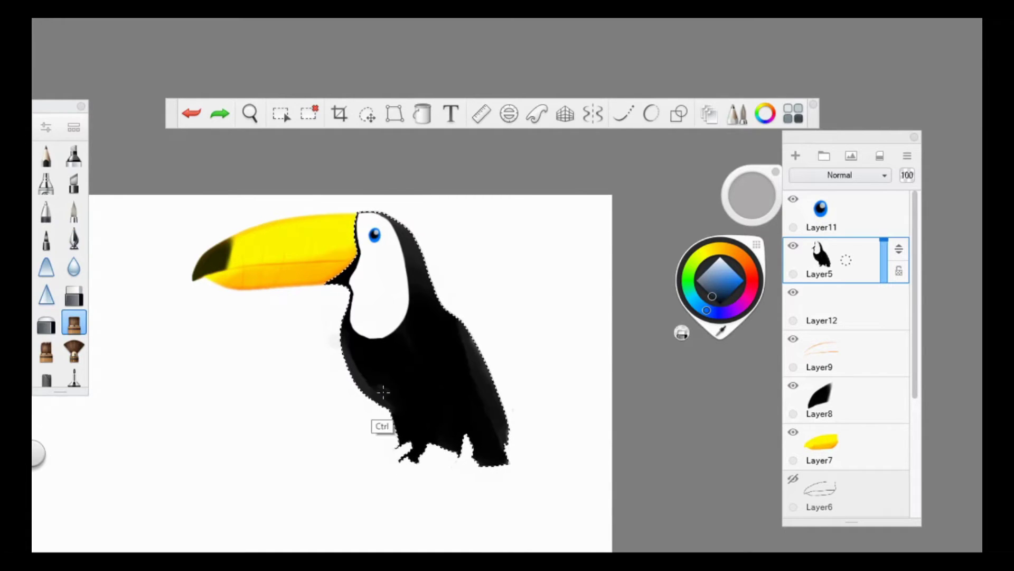
left_click_drag(728, 295, 721, 304)
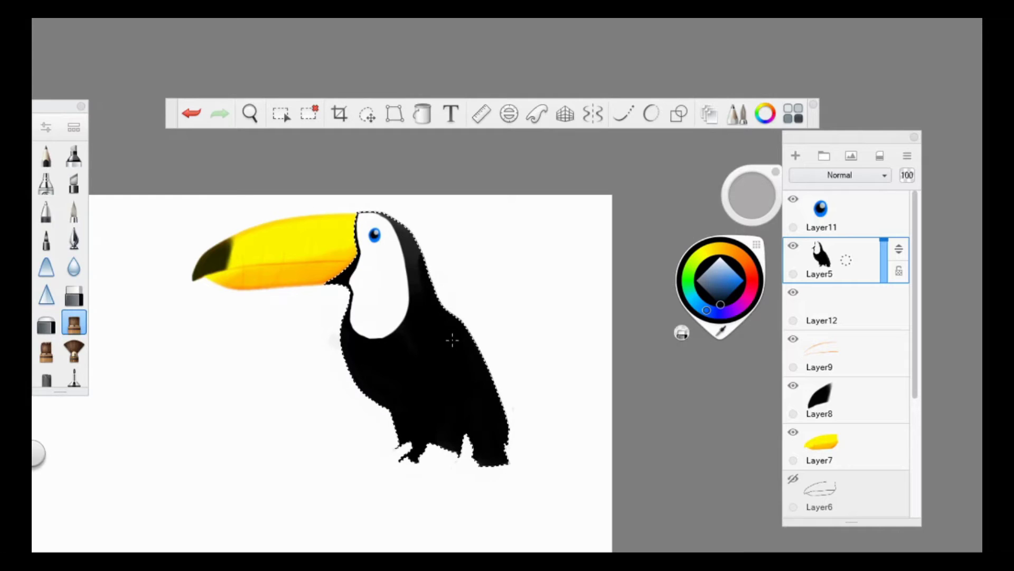
left_click(796, 156)
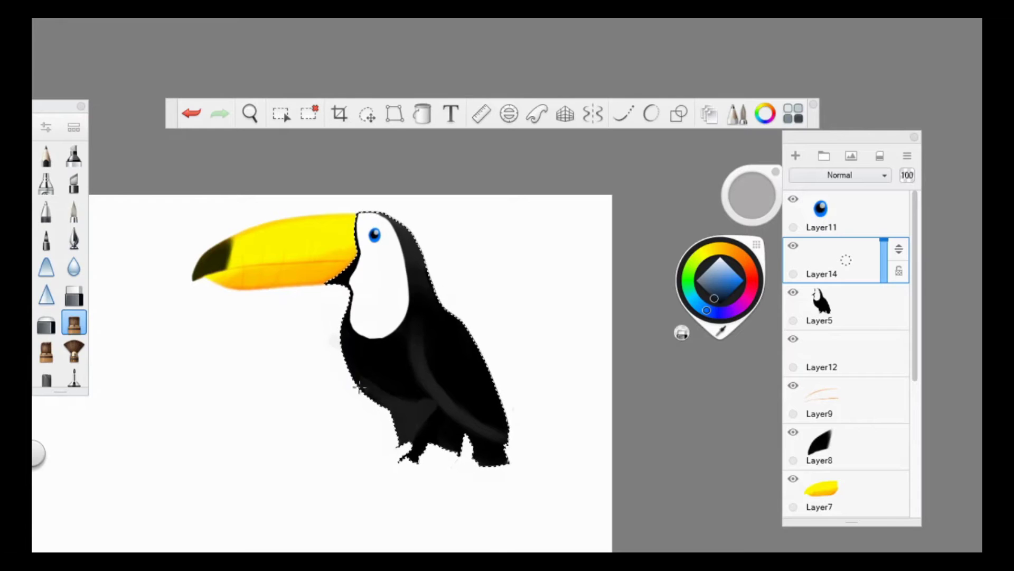
- Soften the dark grey body highlights with the Blur brush at size 12.8 and strength 32.0
left_click(74, 266)
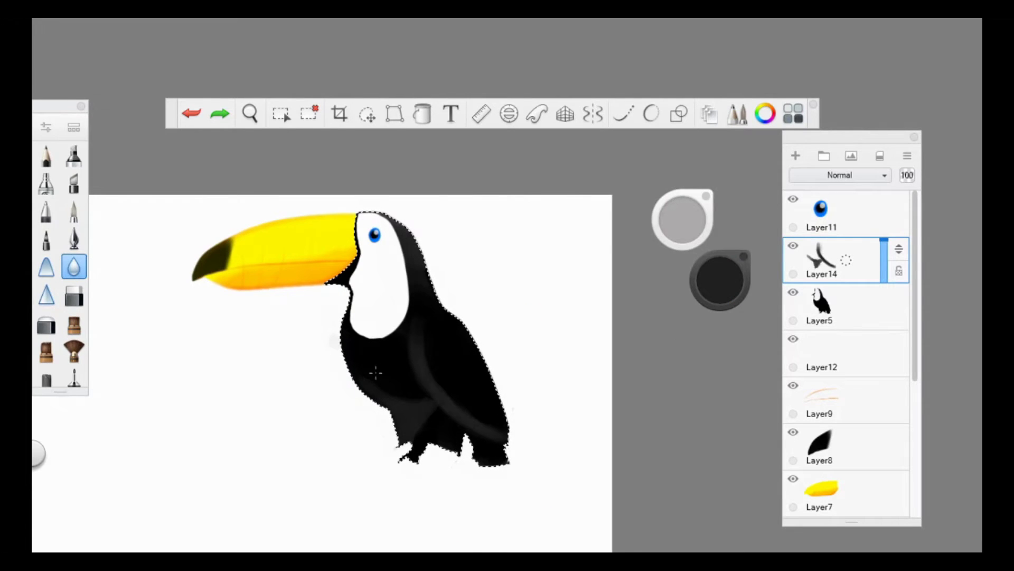
left_click(46, 127)
left_click_drag(423, 417, 550, 421)
left_click_drag(484, 219, 755, 212)
left_click_drag(418, 349, 397, 370)
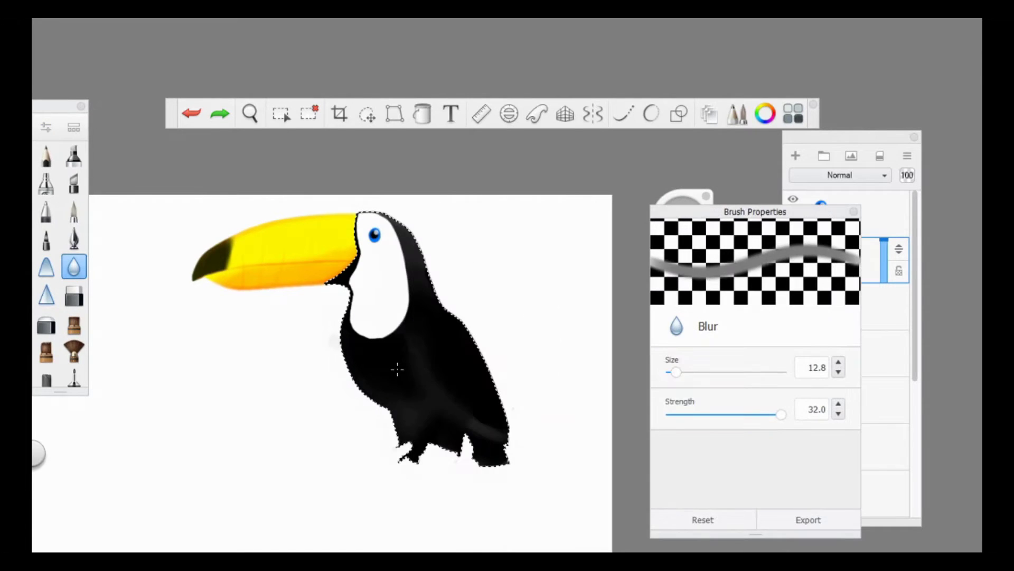
left_click(46, 127)
- Shade the edges of the white chest in grey on a new layer above Layer12 at opacity 47, and deselect
key("ctrl+l")
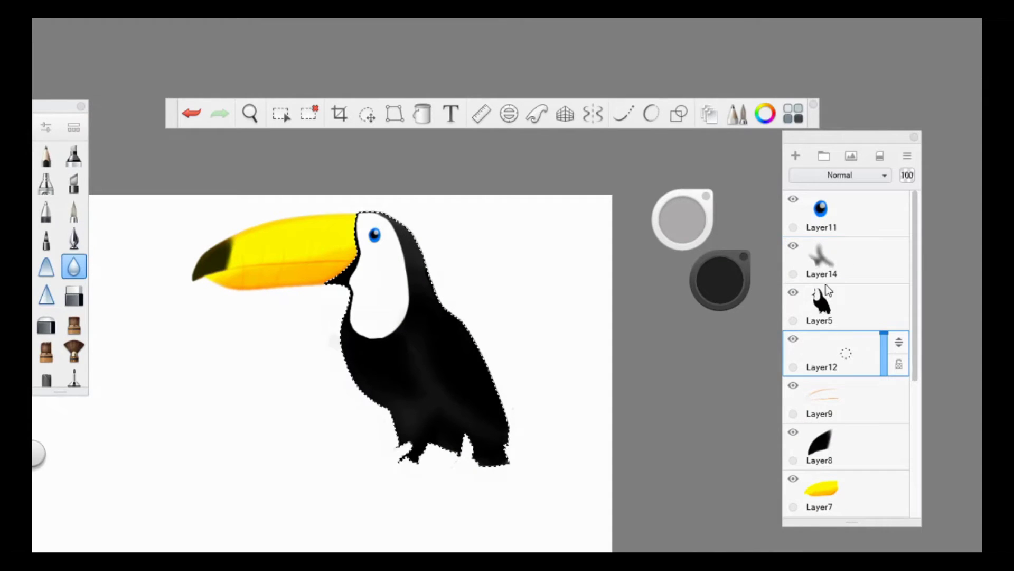
left_click(74, 322)
mouse_move(404, 254)
left_mouse_down()
mouse_move(380, 346)
mouse_move(336, 325)
left_mouse_up()
left_click_drag(883, 333, 884, 355)
left_click(316, 119)
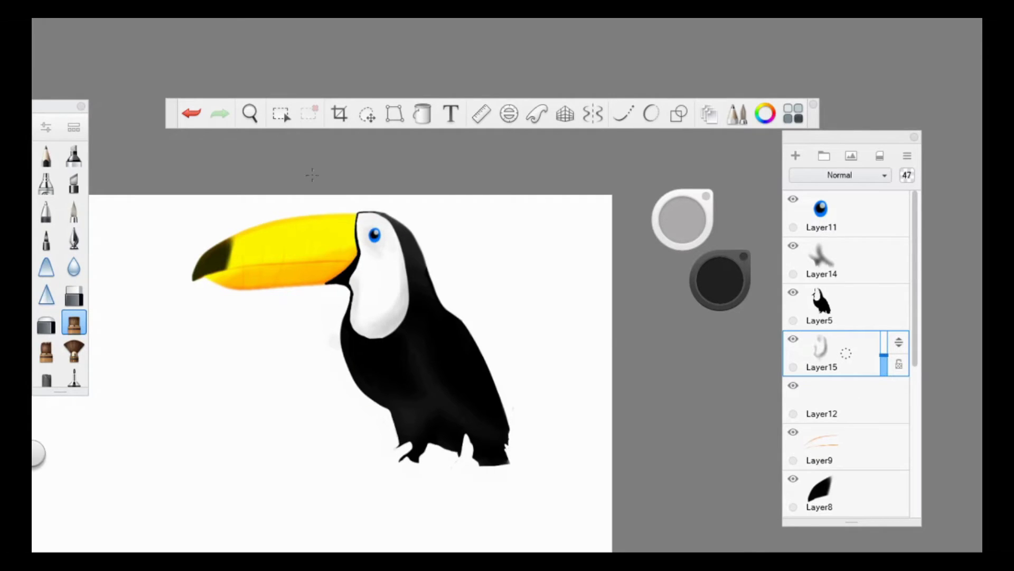
- Erase the grey shading around the white face, keeping it along the lower chest edge
left_click(76, 297)
scroll(372, 227, "down", 3)
scroll(445, 373, "up", 5)
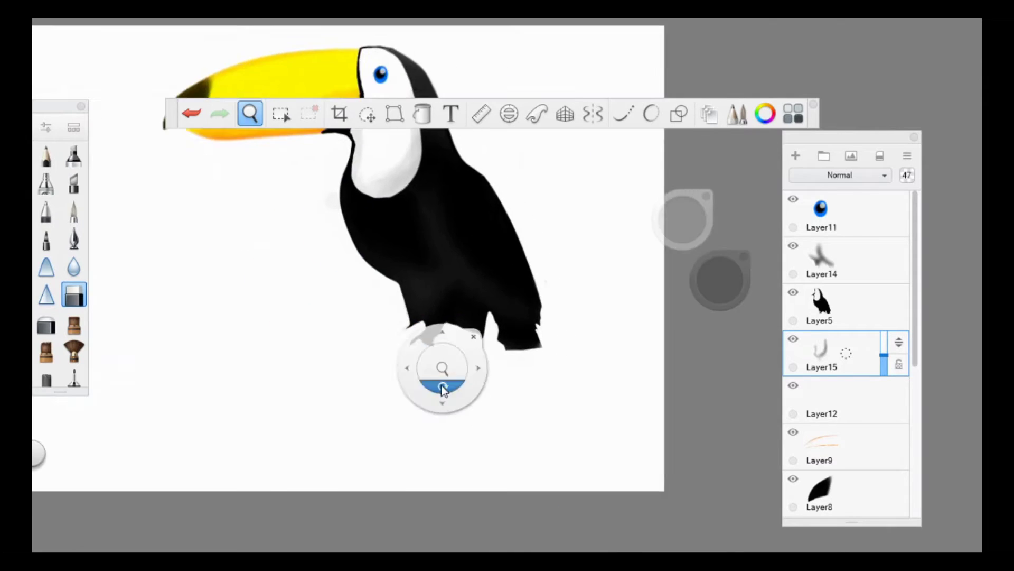
- Erase the stray marks around the lower body and feet on Layer5
key("alt+Tab")
key("alt+Tab")
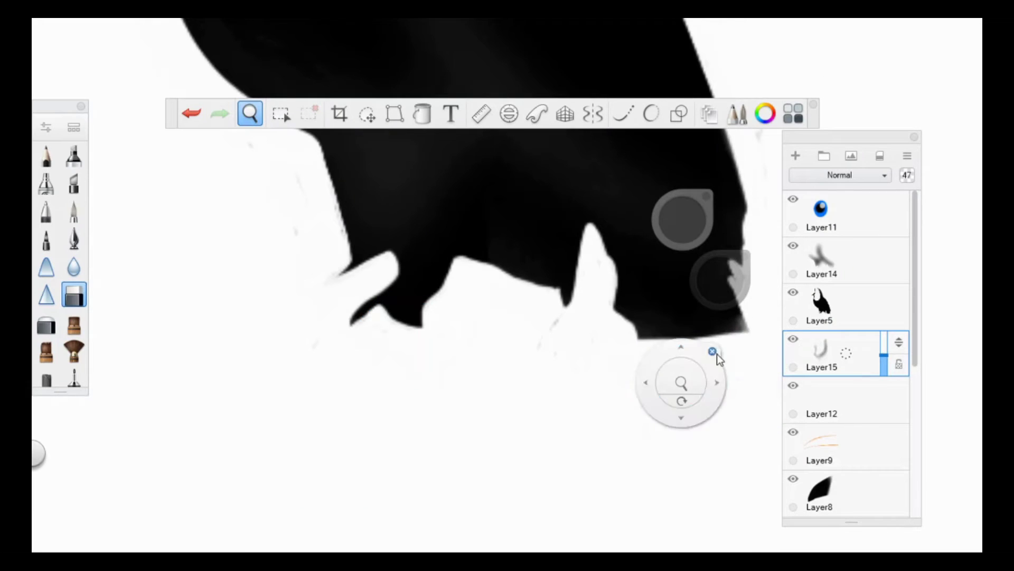
left_click(820, 306)
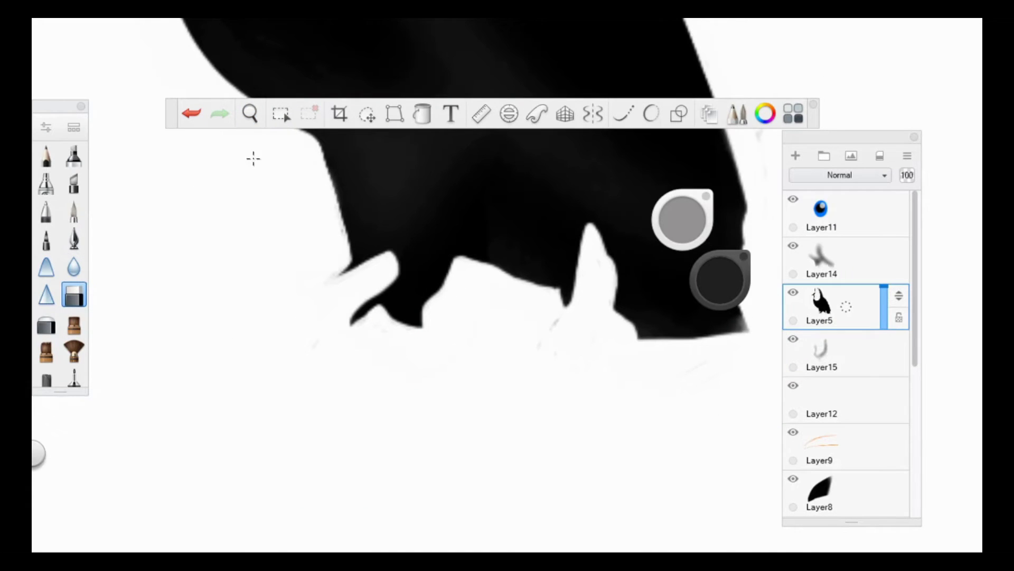
- Add a new empty layer above Layer11 for the feet
left_click(820, 494)
left_click(820, 259)
left_click(795, 155)
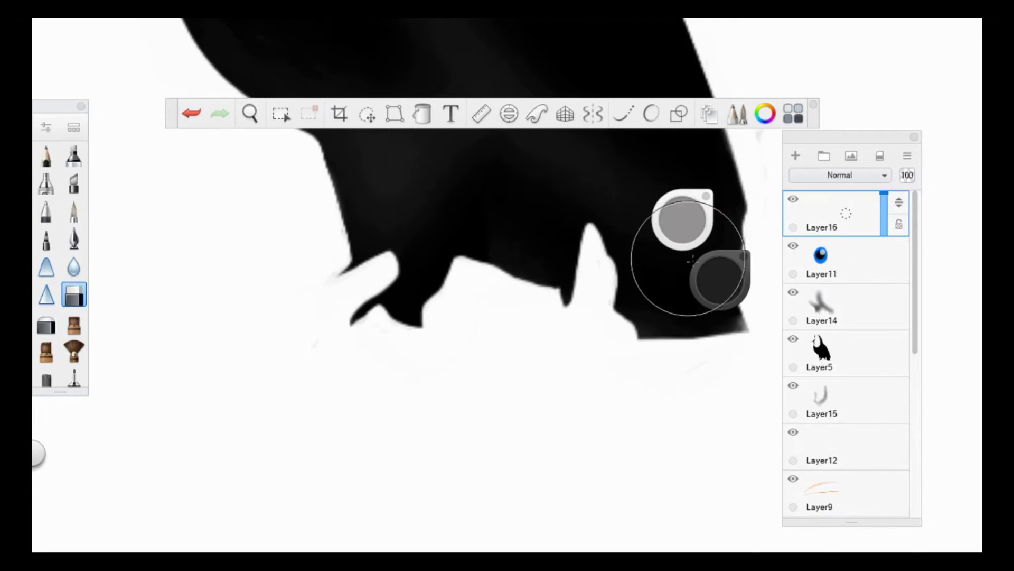
- Show the orange Layer4 sketch and set up a green brush for painting on the new top layer
left_click(720, 280)
scroll(915, 343, "down", 4)
left_click(797, 460)
left_click(794, 459)
scroll(845, 344, "up", 4)
left_click(820, 212)
left_click(74, 323)
left_click(688, 281)
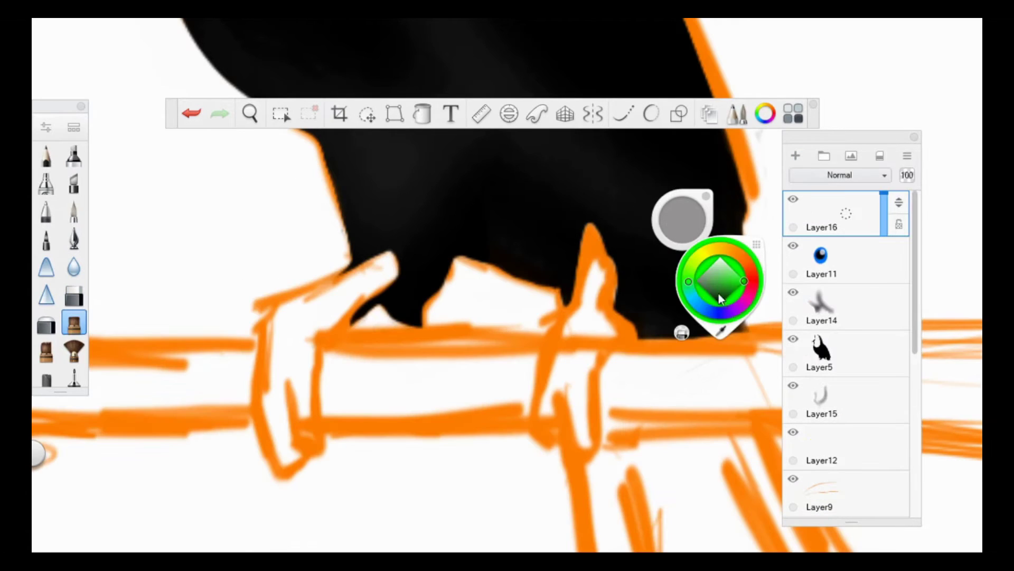
left_click_drag(312, 317, 367, 276)
key("ctrl+z")
key("ctrl+z")
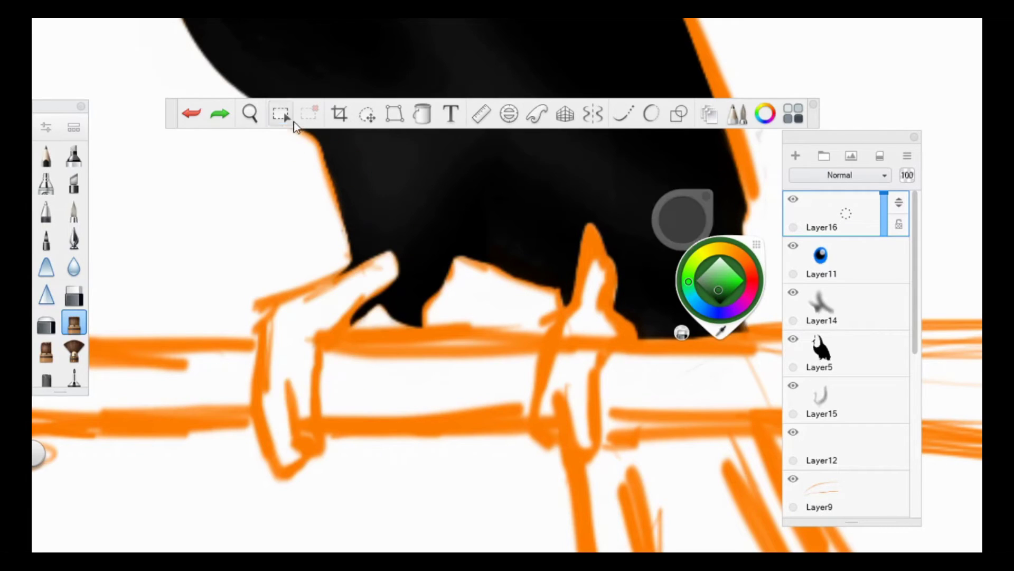
- Outline the left foot with a polyline selection and paint it light green with darker green shading along the toes
left_click(280, 114)
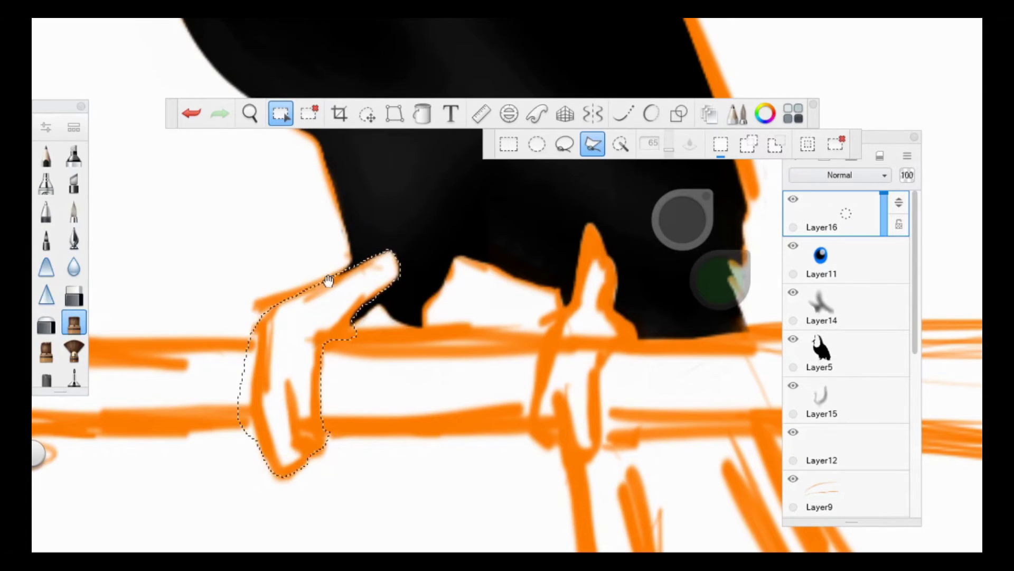
key("ctrl+z")
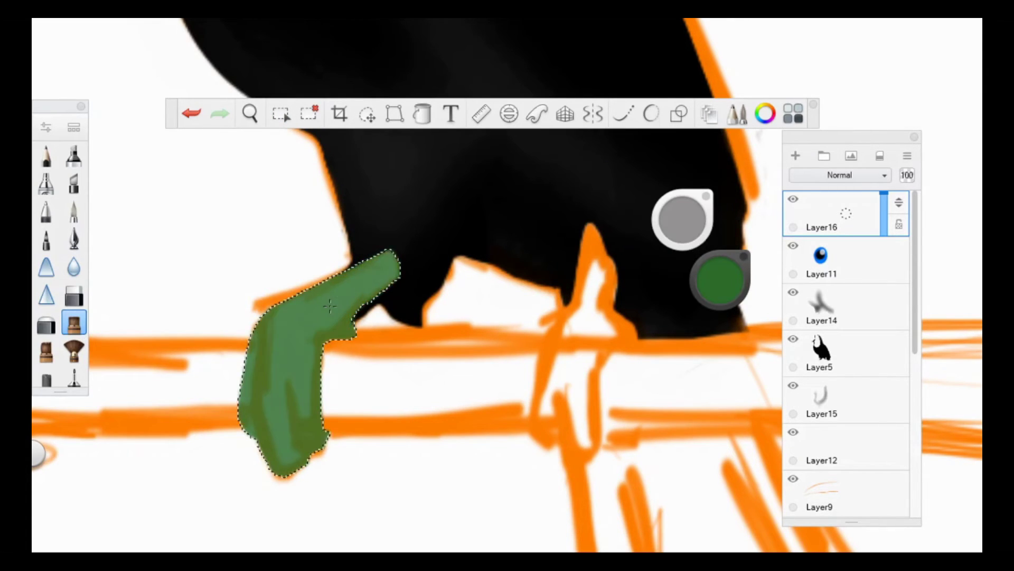
key("ctrl+z")
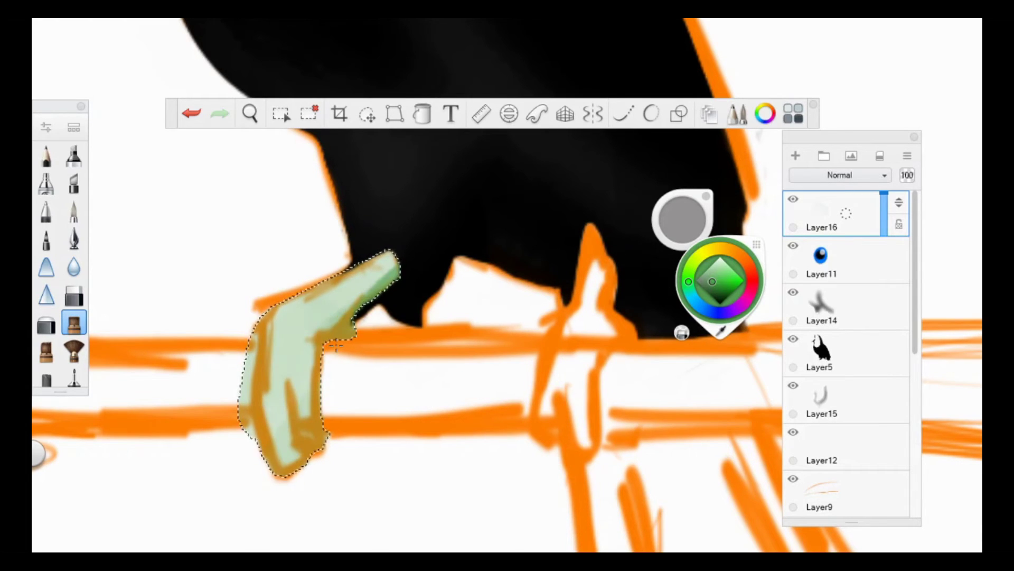
left_click(283, 347)
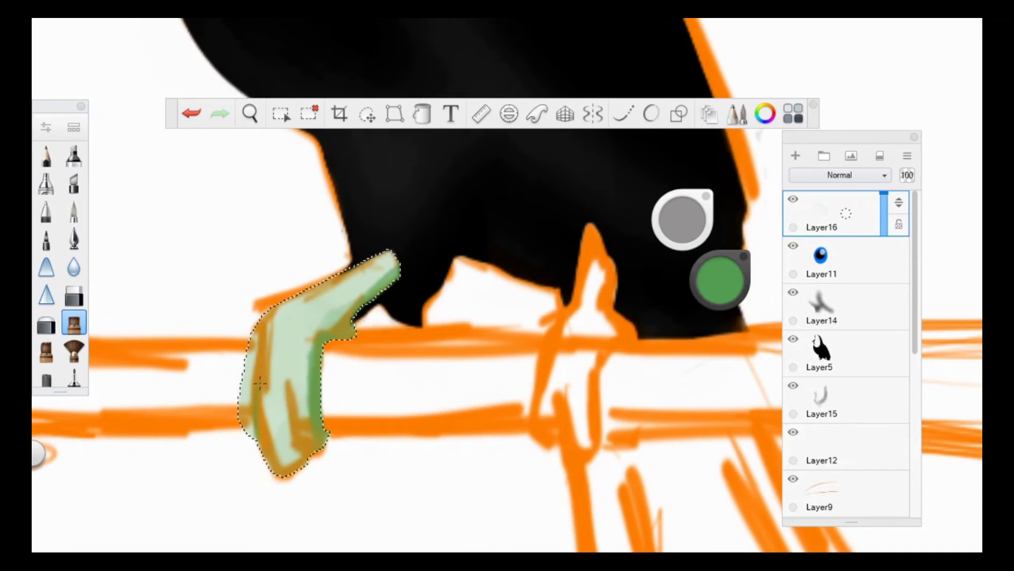
mouse_move(285, 401)
left_mouse_down()
mouse_move(289, 343)
mouse_move(288, 365)
mouse_move(267, 364)
left_mouse_up()
left_click_drag(343, 278, 316, 302)
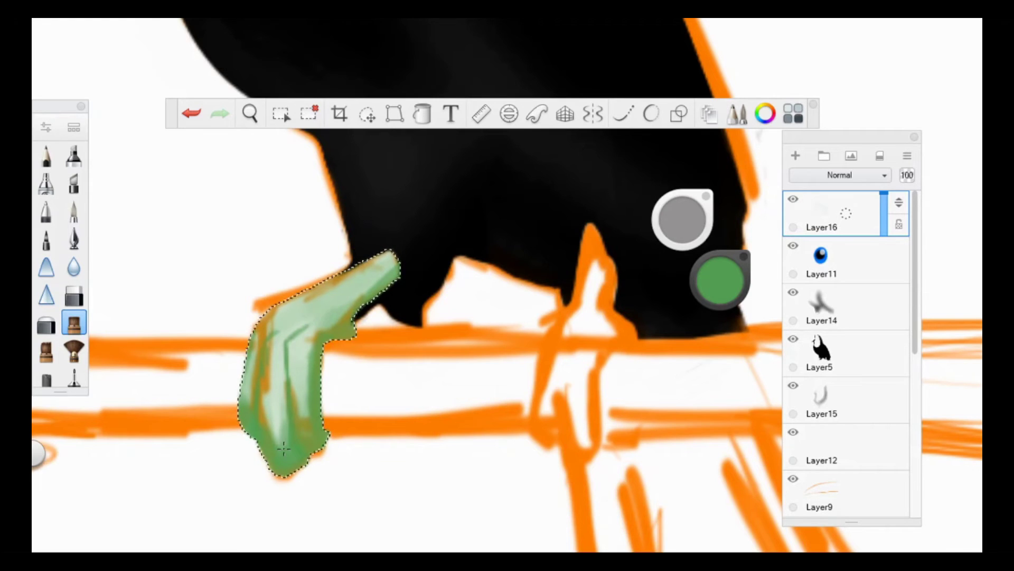
- Clear the selection and hide the Layer4 sketch to check the green foot against the body
key("ctrl+d")
scroll(845, 422, "down", 3)
scroll(427, 410, "down", 5)
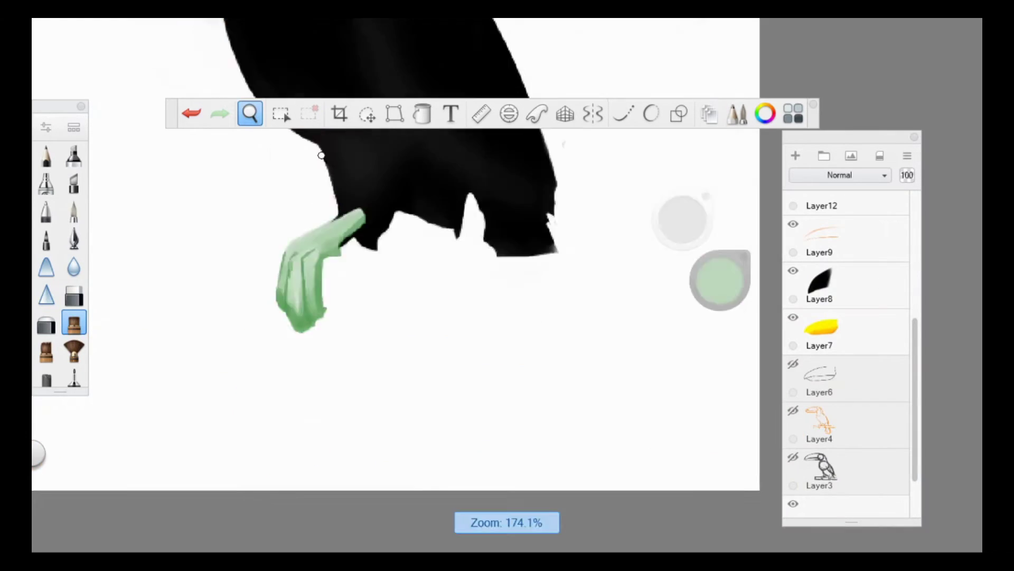
key("ctrl+z")
scroll(426, 410, "up", 3)
scroll(408, 324, "up", 5)
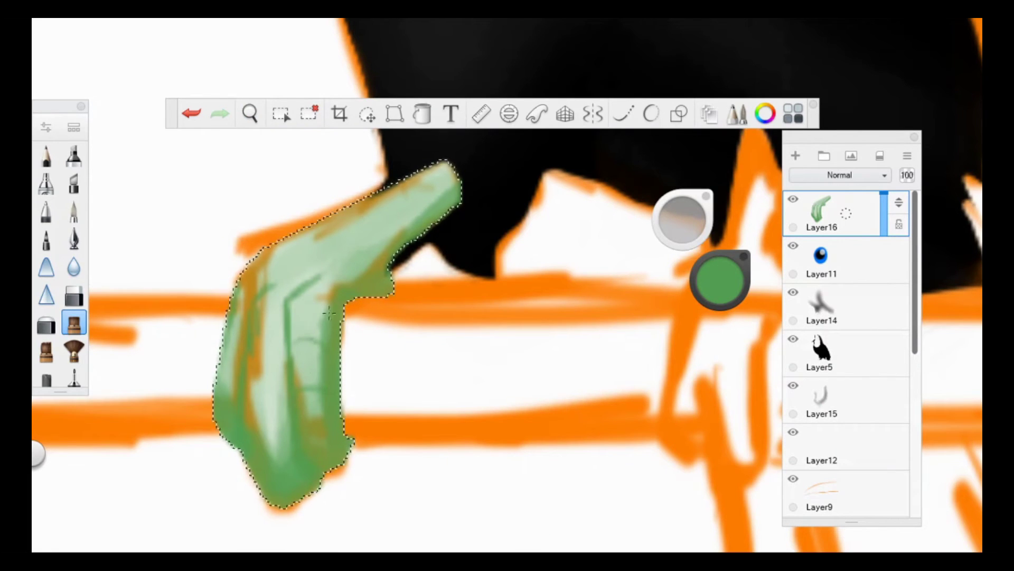
- Paint darker green curved scale lines across the toes and leg of the left foot
left_click_drag(333, 388, 296, 385)
left_click_drag(317, 341, 269, 353)
left_click_drag(287, 389, 247, 392)
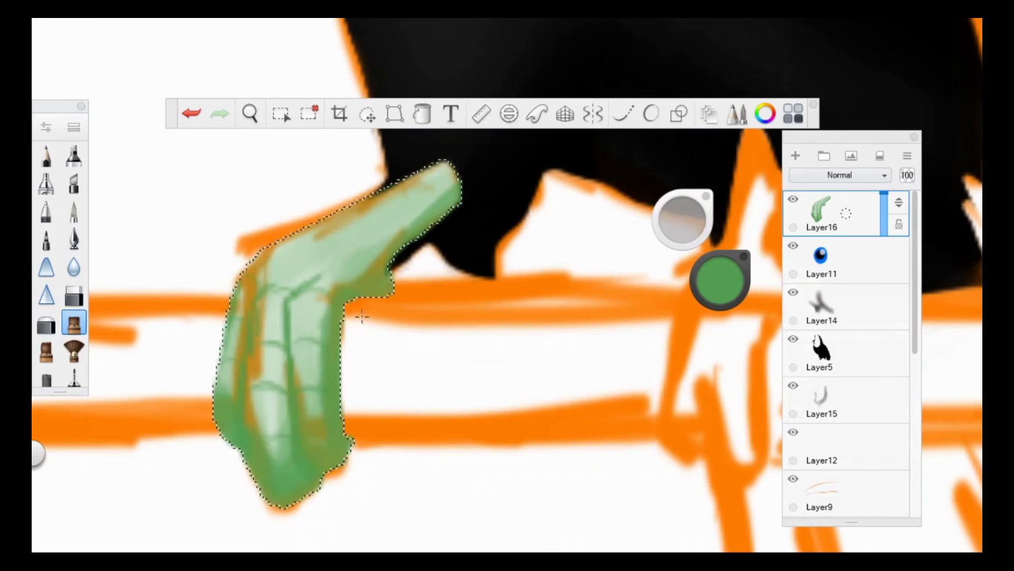
left_click_drag(317, 249, 238, 296)
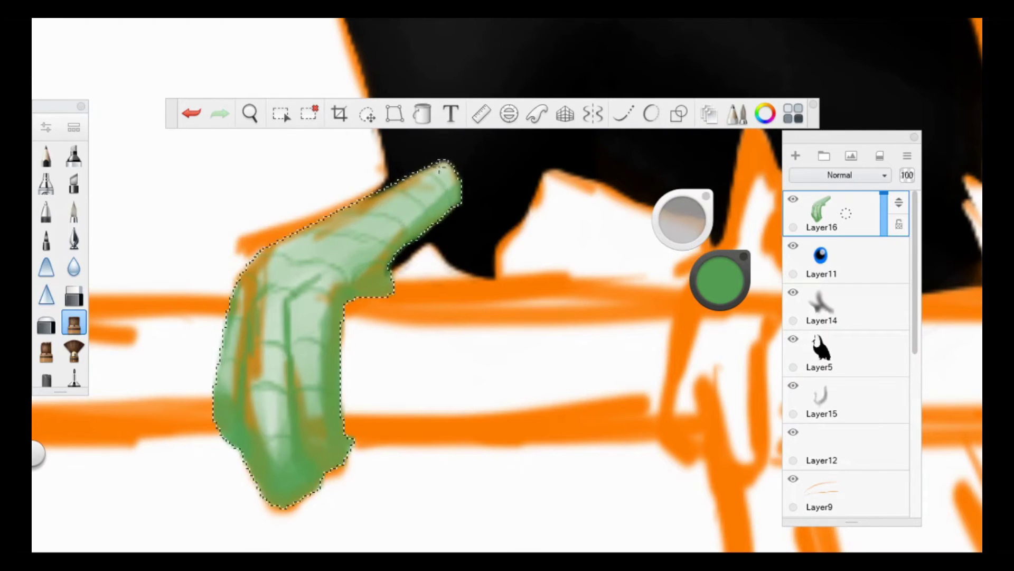
- Deselect, hide the Layer4 sketch and soften the left foot's lines with the Blur brush at size 12.8 and strength 1.9
key("ctrl+d")
scroll(820, 462, "down", 5)
left_click(793, 426)
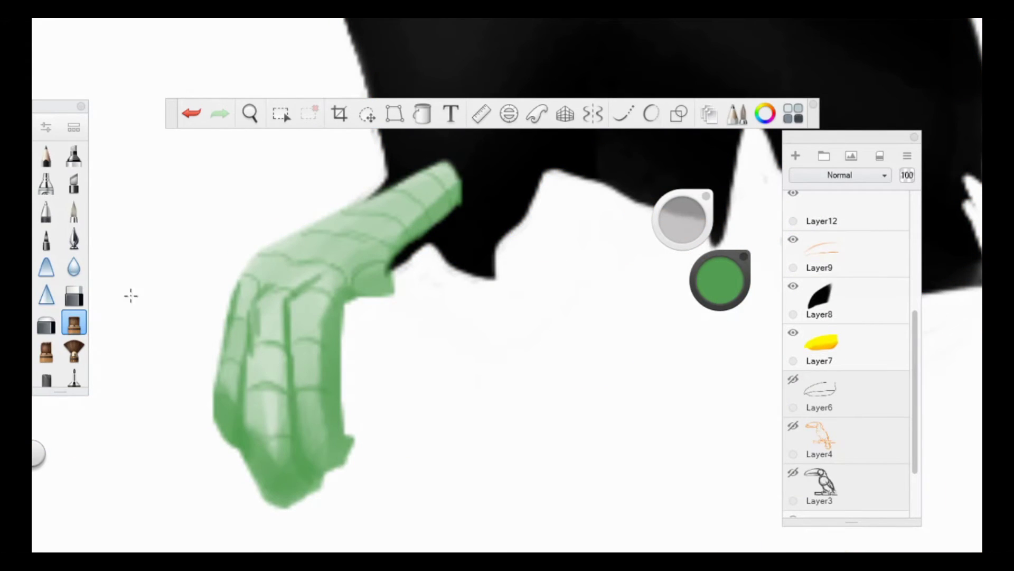
left_click(73, 267)
key("ctrl+b")
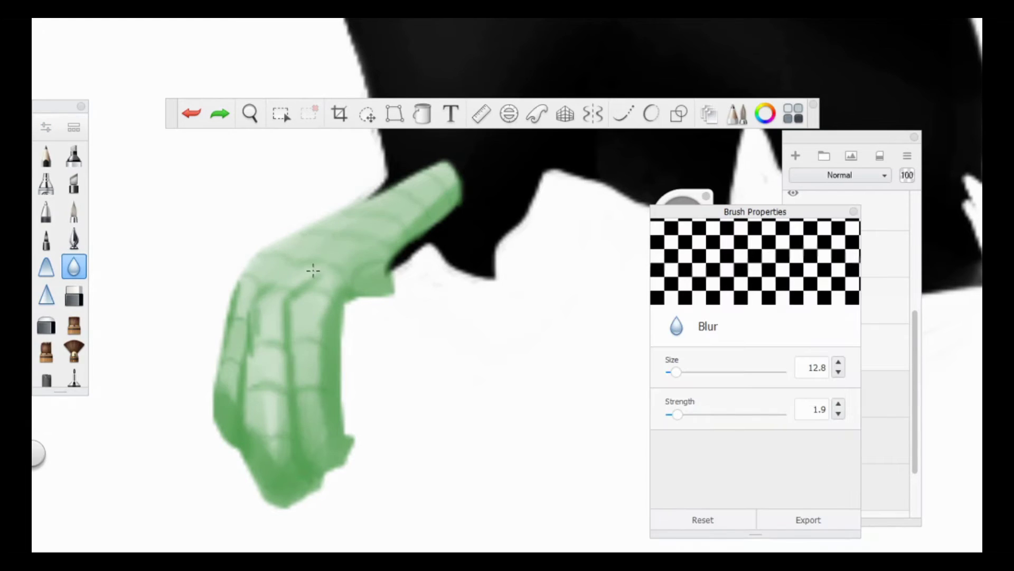
- Outline the right foot from the sketch with a polyline selection and add its pointed upper tip to it
left_click(250, 113)
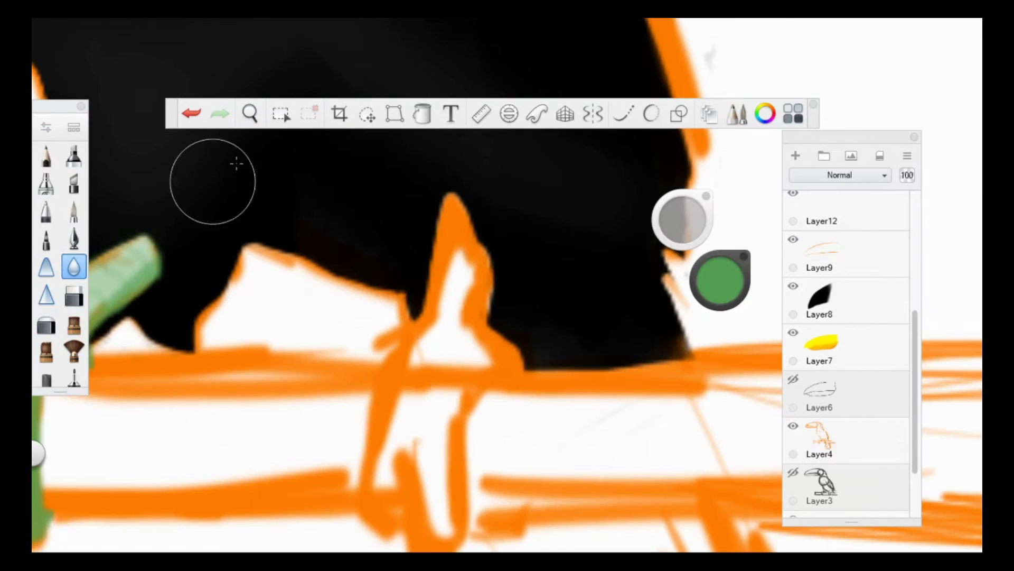
left_click(249, 116)
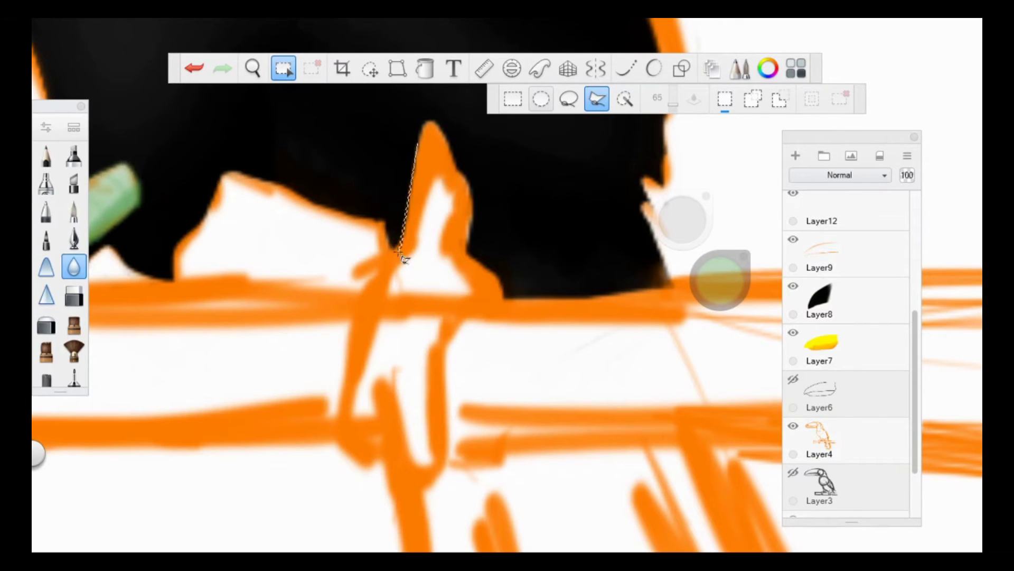
mouse_move(353, 378)
left_mouse_down()
mouse_move(344, 445)
mouse_move(374, 463)
mouse_move(400, 459)
left_mouse_up()
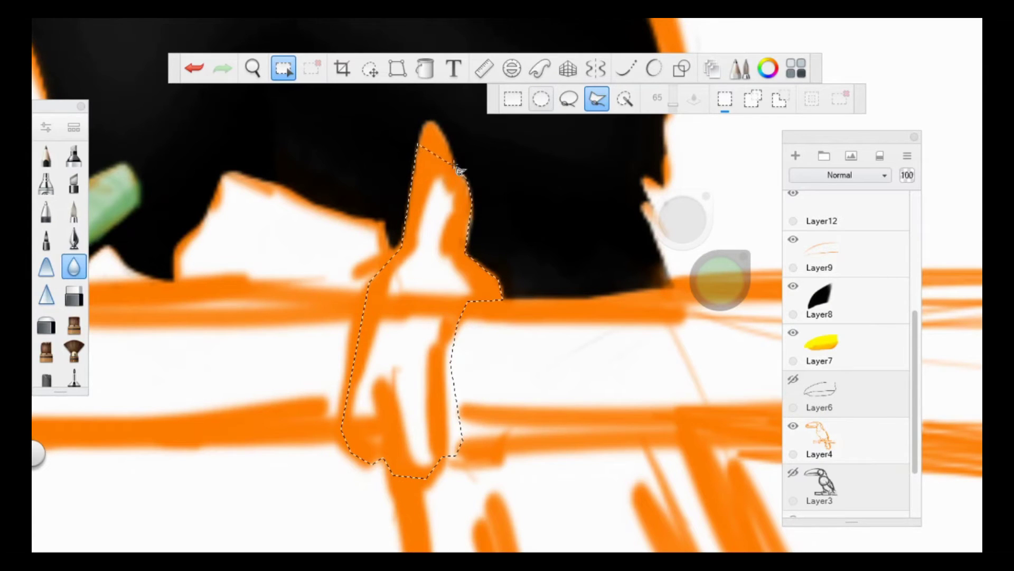
left_click_drag(460, 170, 453, 148)
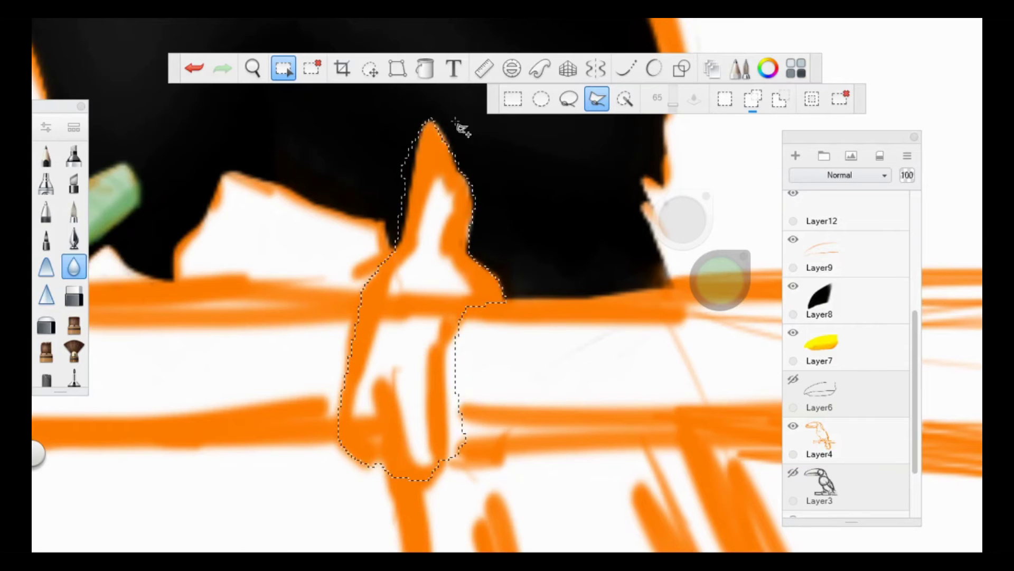
left_click(569, 99)
- Paint a light green base inside the right foot selection on Layer16
scroll(923, 274, "up", 3)
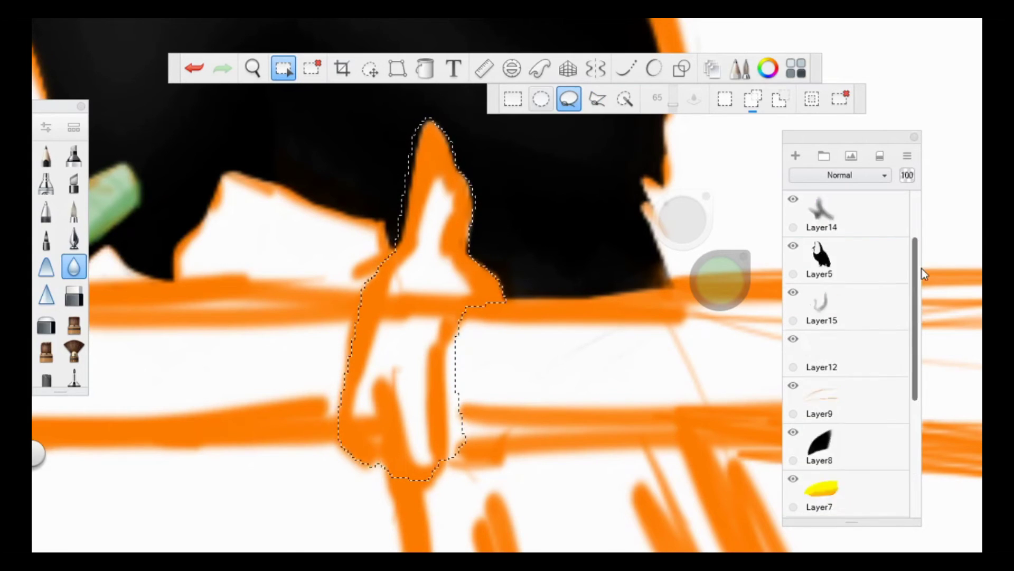
left_click(795, 155)
key("b")
key("ctrl+z")
mouse_move(434, 265)
left_mouse_down()
mouse_move(434, 180)
mouse_move(412, 253)
mouse_move(416, 177)
mouse_move(455, 401)
left_mouse_up()
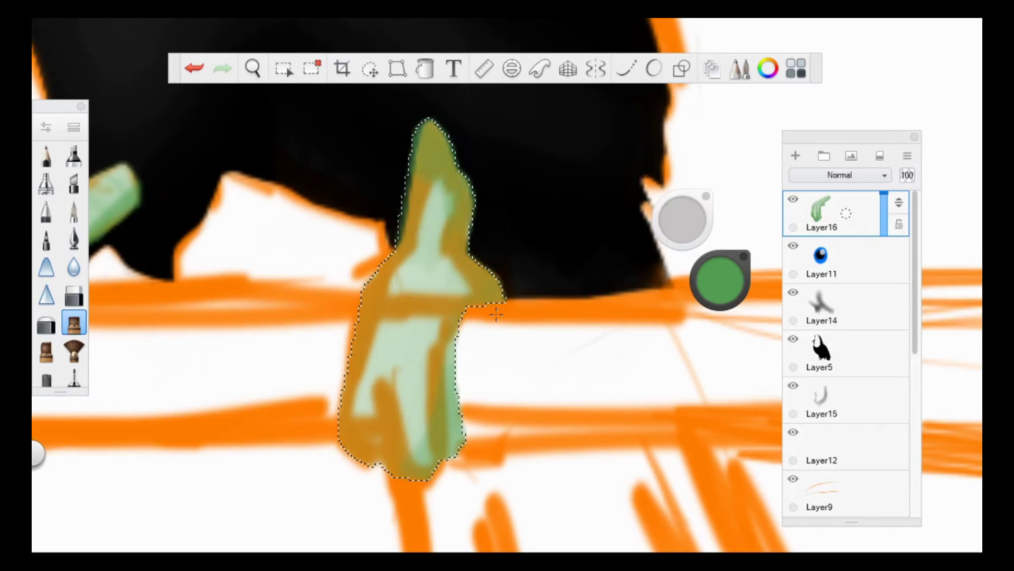
- Shade the right foot's edges and toe gaps with darker green, deselect and hide the Layer4 sketch
left_click_drag(438, 195, 449, 285)
left_click_drag(683, 220, 680, 227)
left_click_drag(417, 407, 417, 437)
left_click_drag(423, 375, 417, 440)
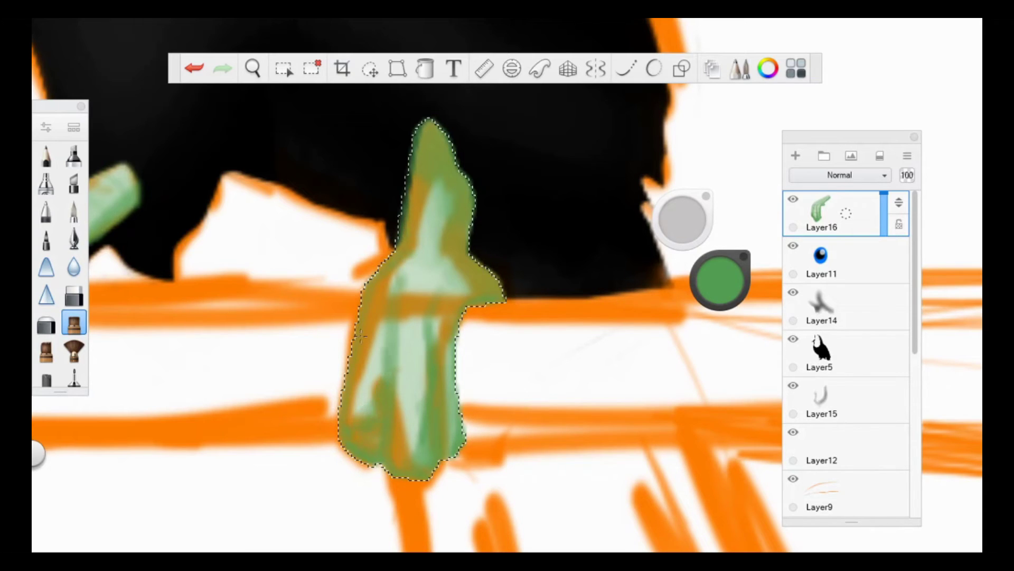
left_click(252, 68)
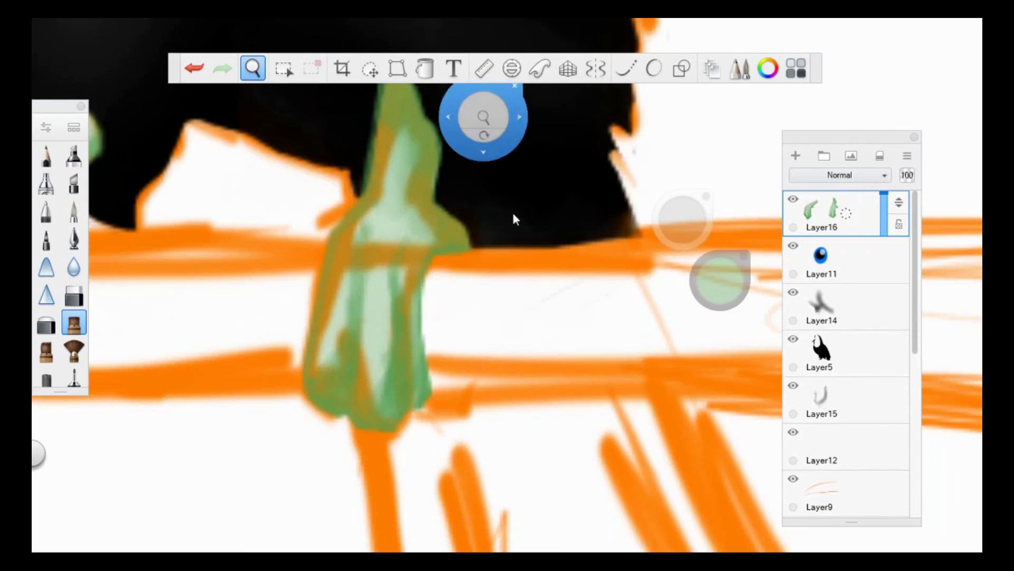
scroll(913, 403, "down", 3)
scroll(913, 403, "down", 3)
left_click(797, 421)
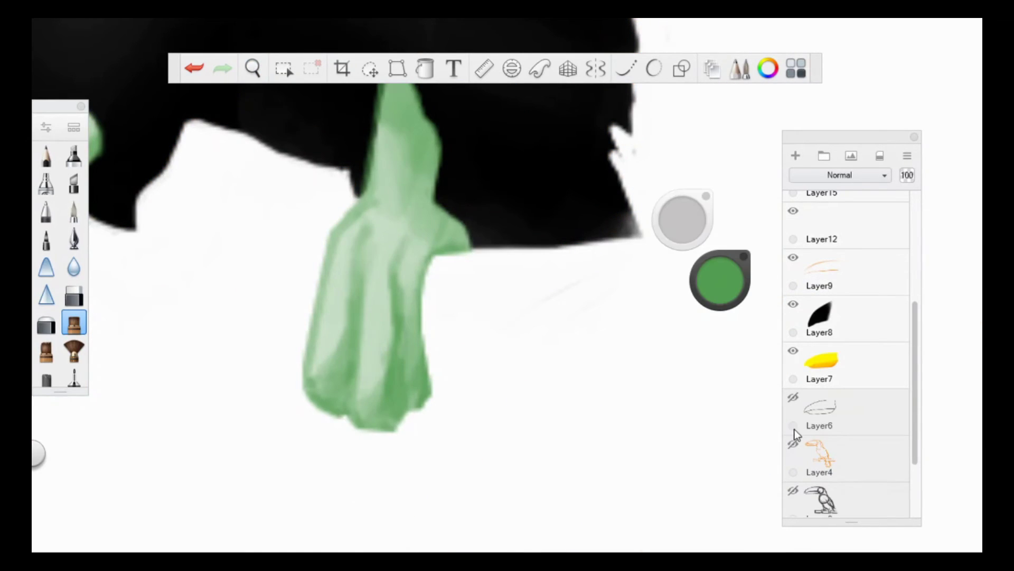
- Restore the right foot selection and paint darker green curved scale lines across its toes and leg
left_click(444, 353, "ctrl")
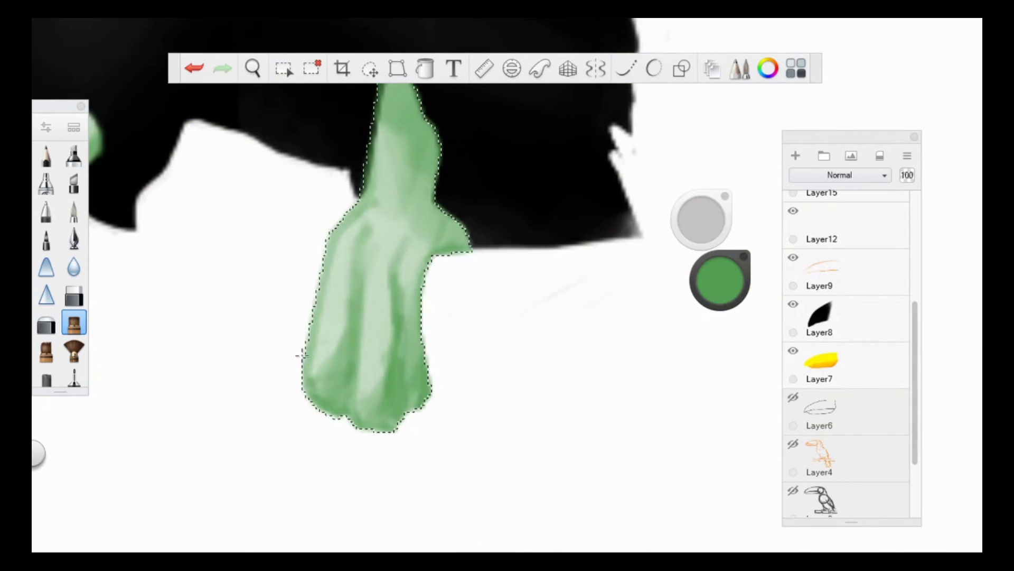
mouse_move(301, 356)
left_mouse_down()
mouse_move(328, 339)
mouse_move(328, 351)
mouse_move(384, 346)
left_mouse_up()
left_click_drag(317, 301, 423, 296)
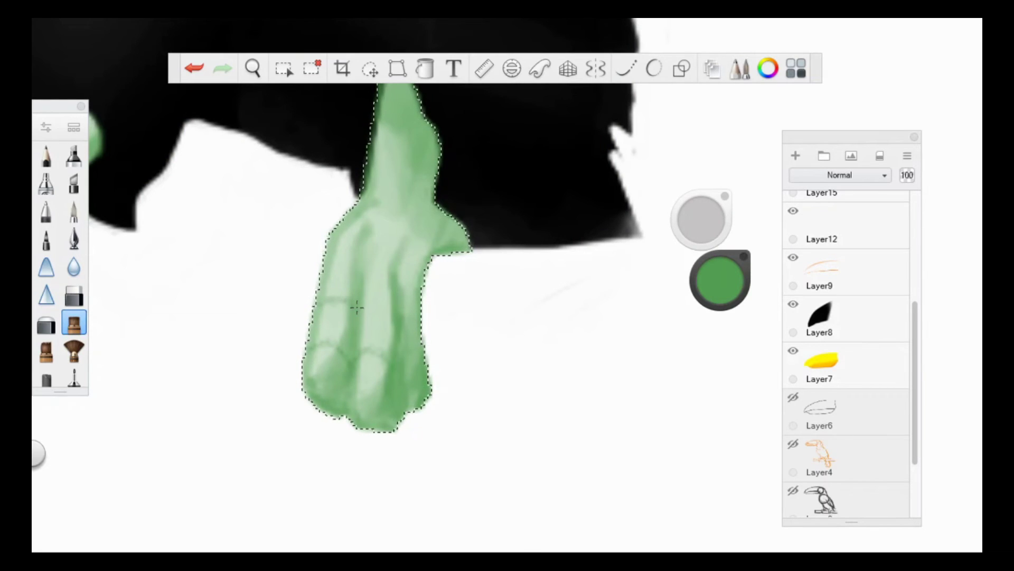
left_click_drag(327, 261, 462, 252)
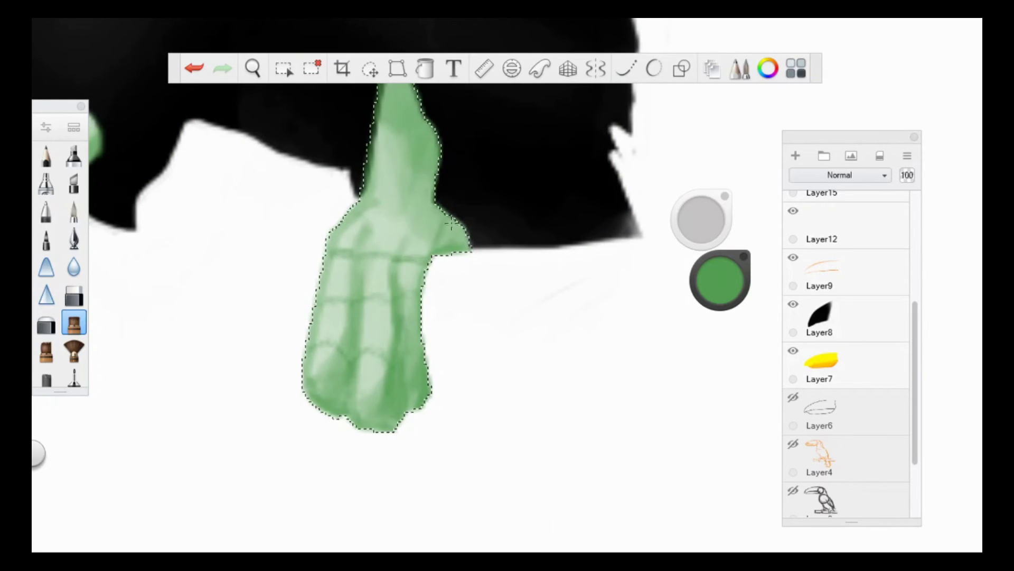
left_click_drag(370, 186, 432, 175)
mouse_move(377, 157)
left_mouse_down()
mouse_move(367, 228)
mouse_move(344, 263)
mouse_move(391, 249)
left_mouse_up()
- Outline a branch under both feet with a polyline selection, rounded at the free end and flaring to the canvas's right edge
left_click_drag(253, 67, 294, 126)
left_click(253, 68)
left_click_drag(245, 215, 469, 442)
scroll(917, 333, "up", 5)
key("m")
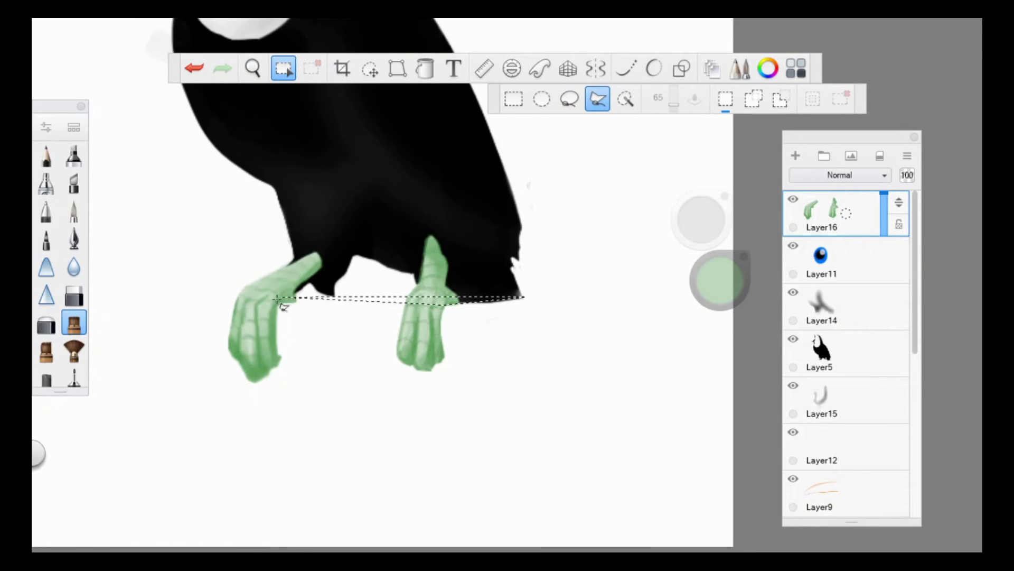
mouse_move(277, 300)
left_mouse_down()
mouse_move(149, 307)
mouse_move(100, 294)
mouse_move(88, 316)
left_mouse_up()
left_click_drag(230, 353, 287, 357)
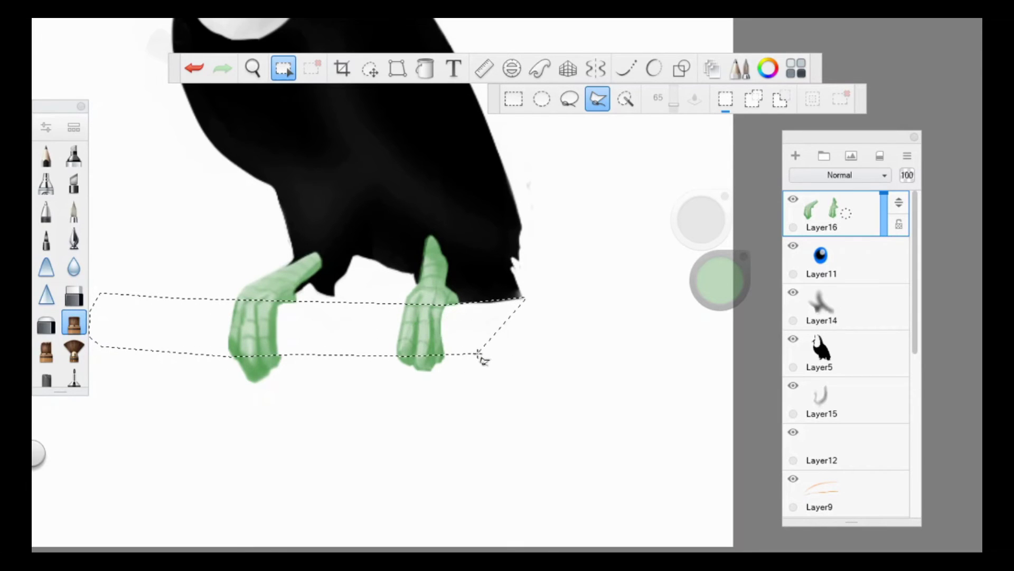
left_click_drag(678, 450, 719, 514)
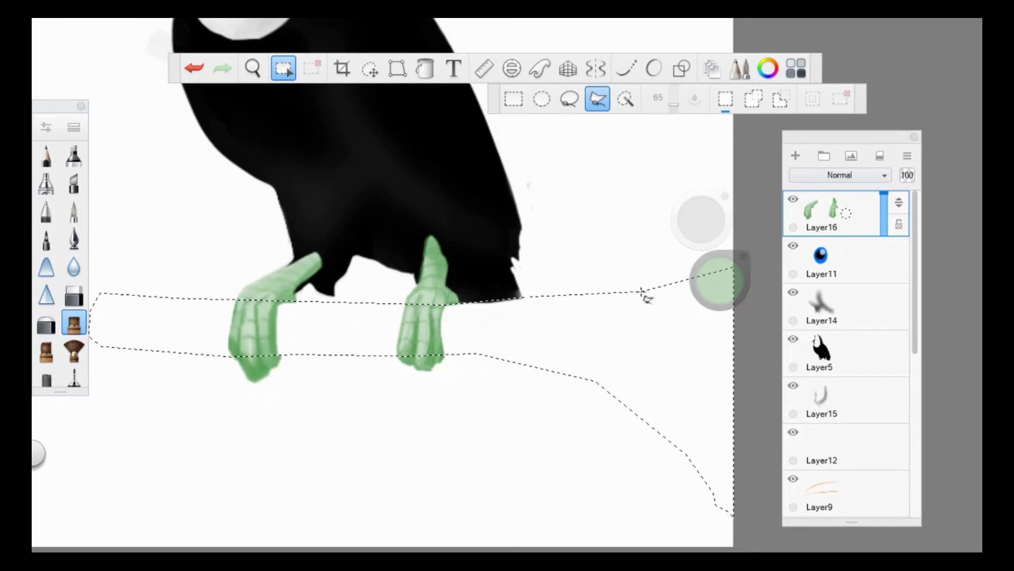
left_click_drag(533, 299, 535, 300)
scroll(317, 351, "down", 3)
scroll(521, 476, "up", 2)
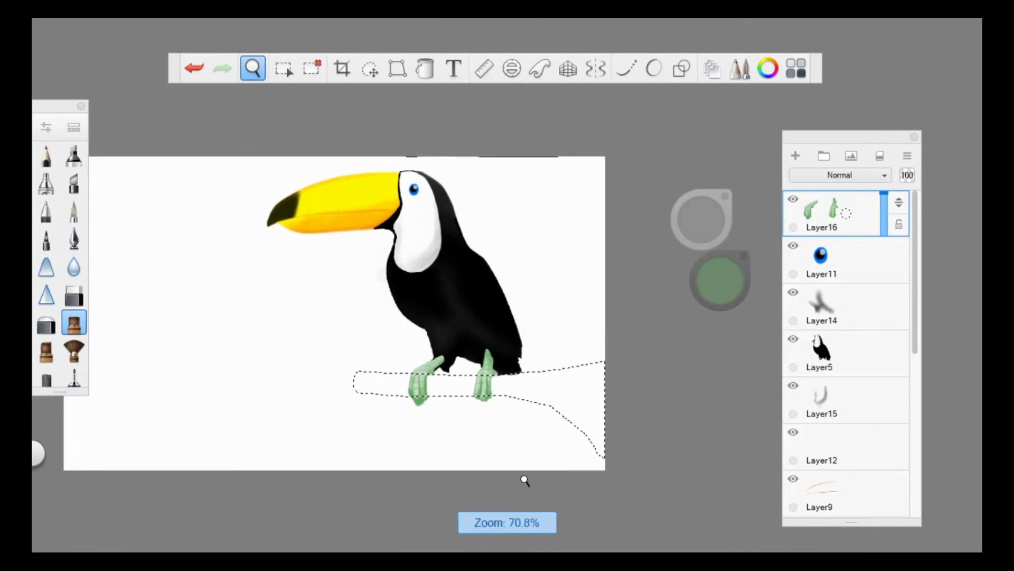
- Add a new layer directly beneath the feet layer and fill the branch selection with an orange-brown base
key("ctrl+shift+n")
left_click(719, 280)
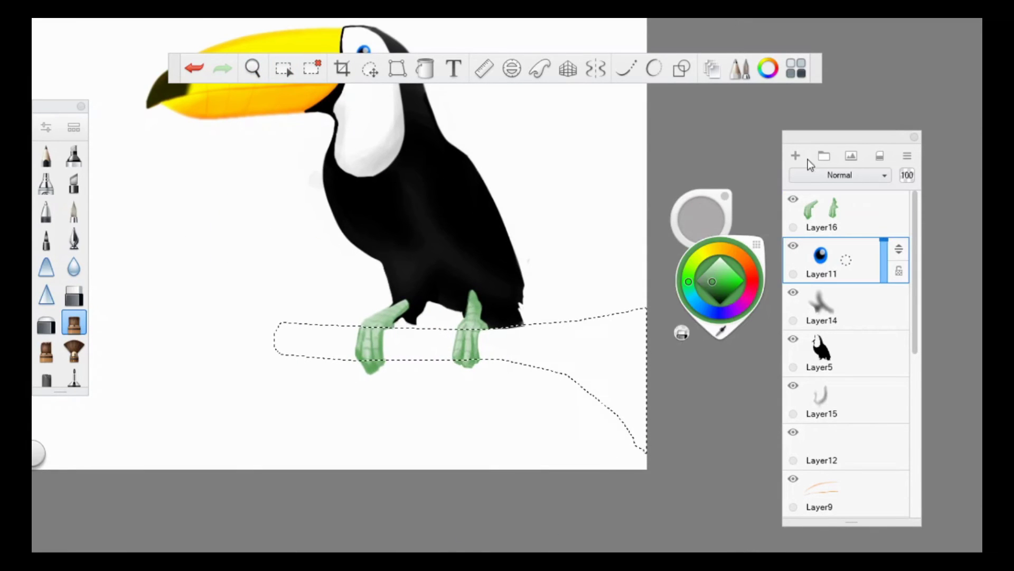
left_click(726, 297)
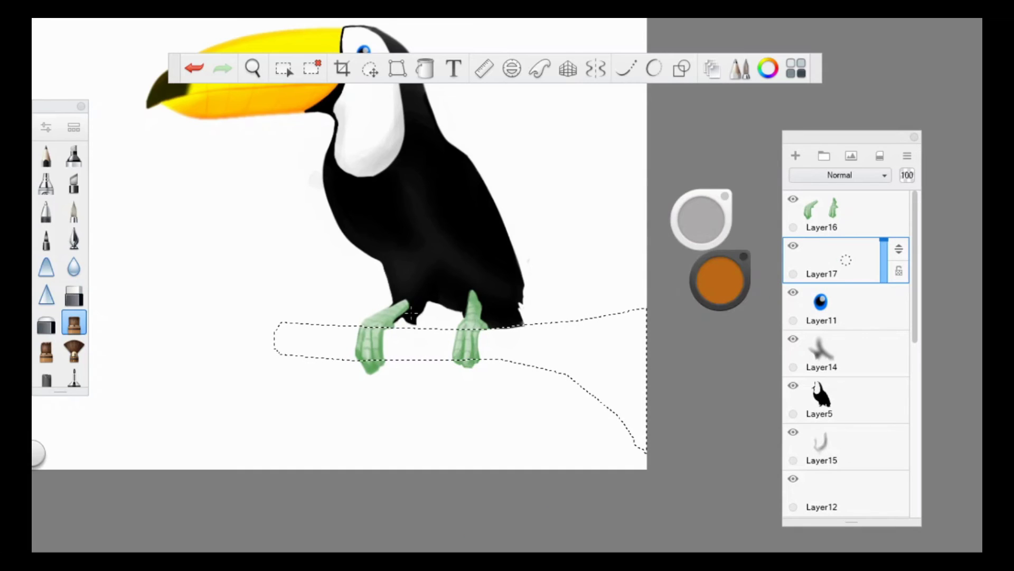
left_click_drag(283, 341, 380, 326)
left_click_drag(560, 370, 629, 434)
left_click_drag(296, 338, 624, 338)
- Shade the branch's underside, free end and flared base with darker brown strokes on Layer17
left_click(720, 280)
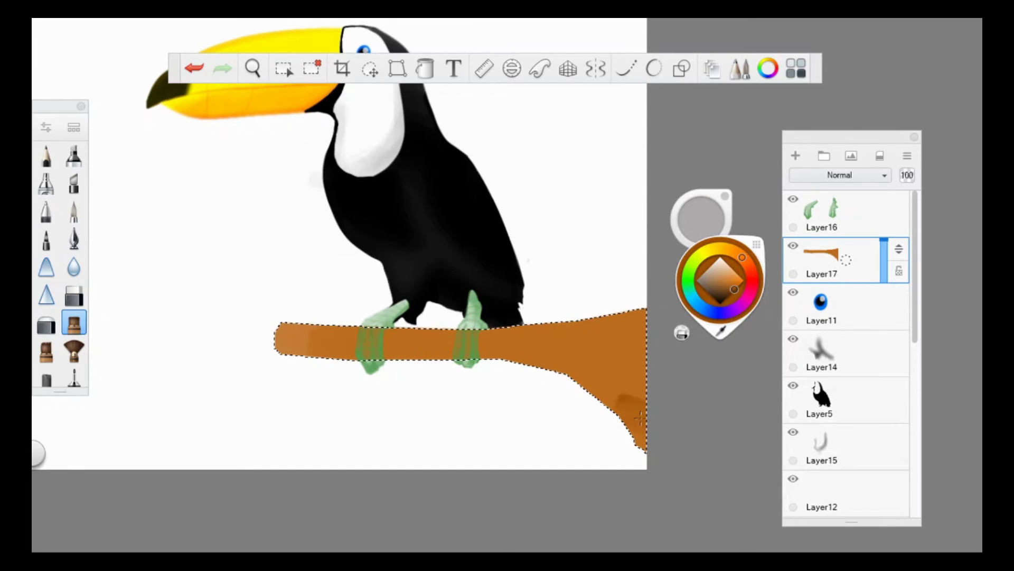
left_click_drag(507, 349, 546, 371)
left_click_drag(287, 336, 300, 372)
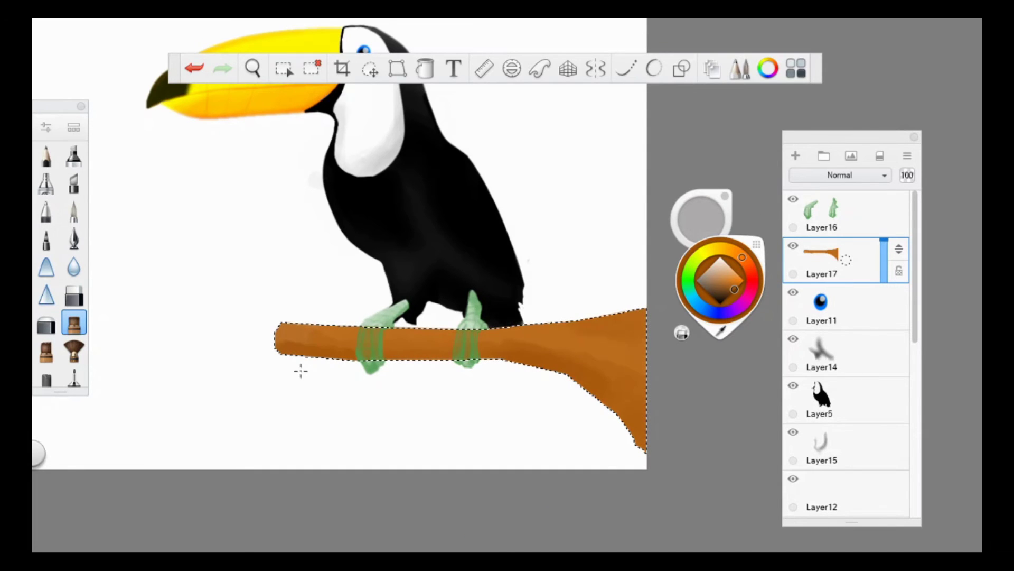
left_click_drag(586, 338, 644, 345)
left_click_drag(726, 302, 720, 294)
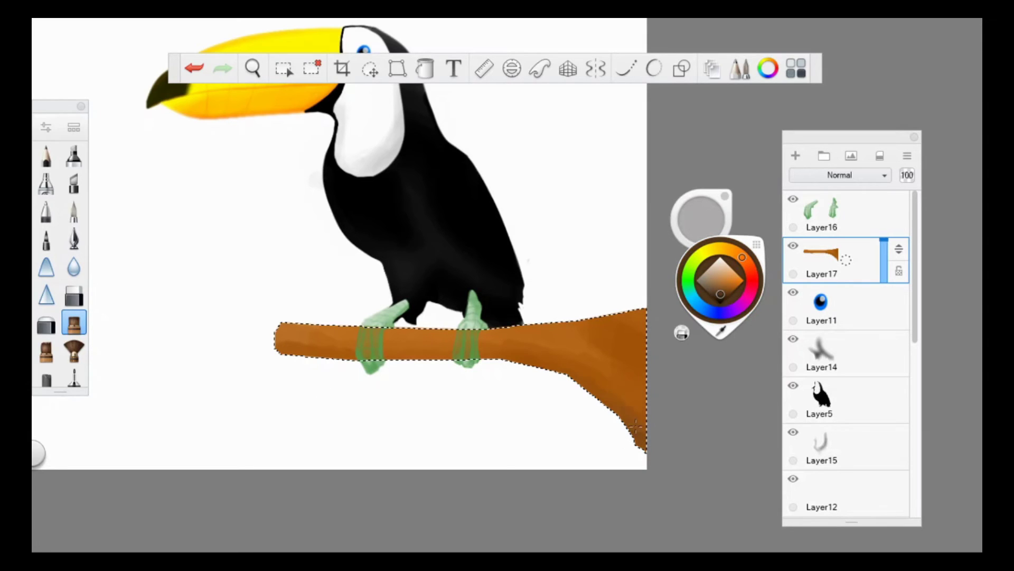
mouse_move(636, 427)
left_mouse_down()
mouse_move(641, 326)
mouse_move(575, 367)
left_mouse_up()
left_click_drag(303, 364, 414, 373)
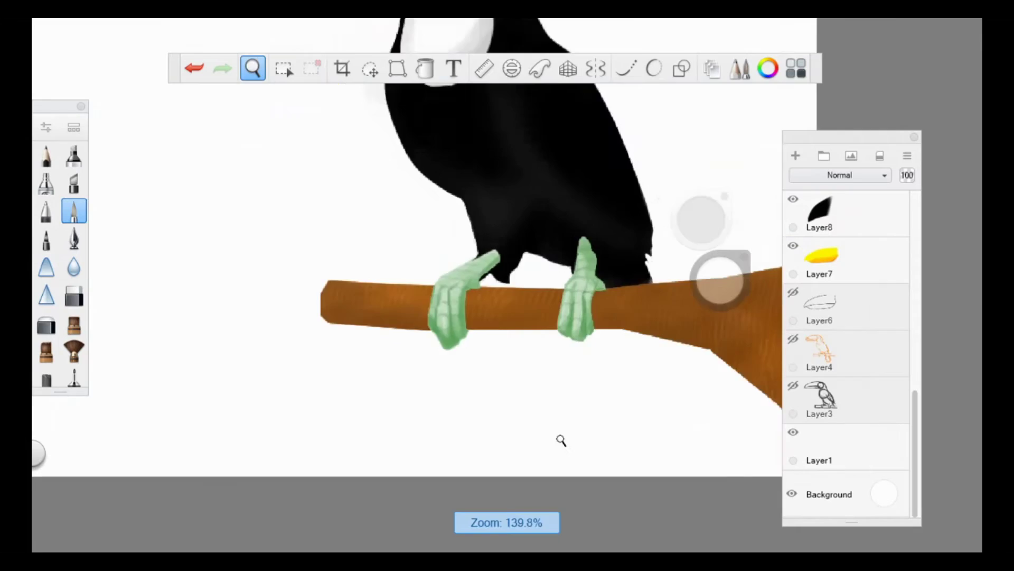
- Select the whole branch on Layer17 with the Magic Wand at tolerance 65
scroll(558, 439, "up", 3)
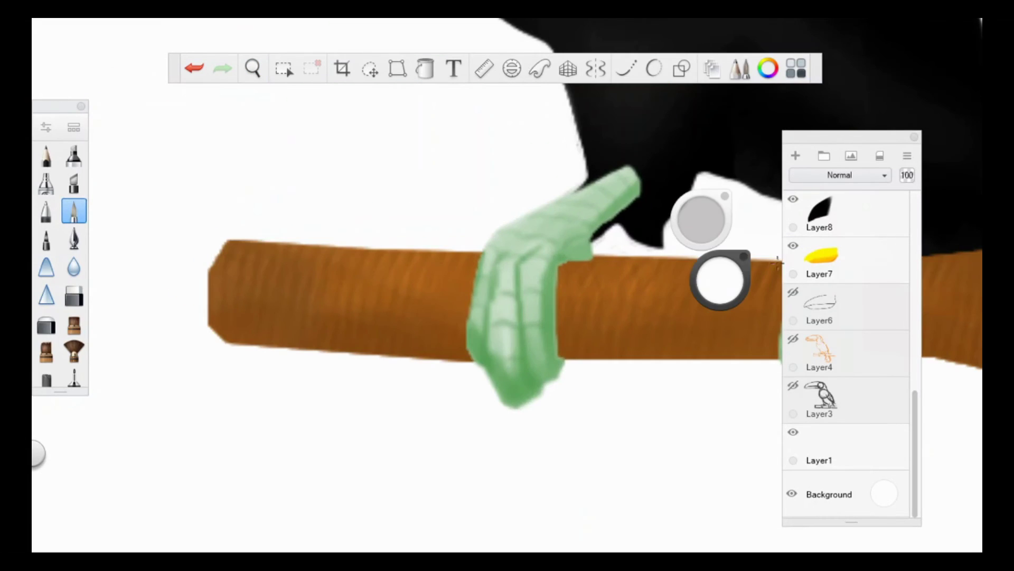
scroll(822, 390, "down", 3)
scroll(467, 275, "down", 2)
left_click_drag(467, 275, 721, 328)
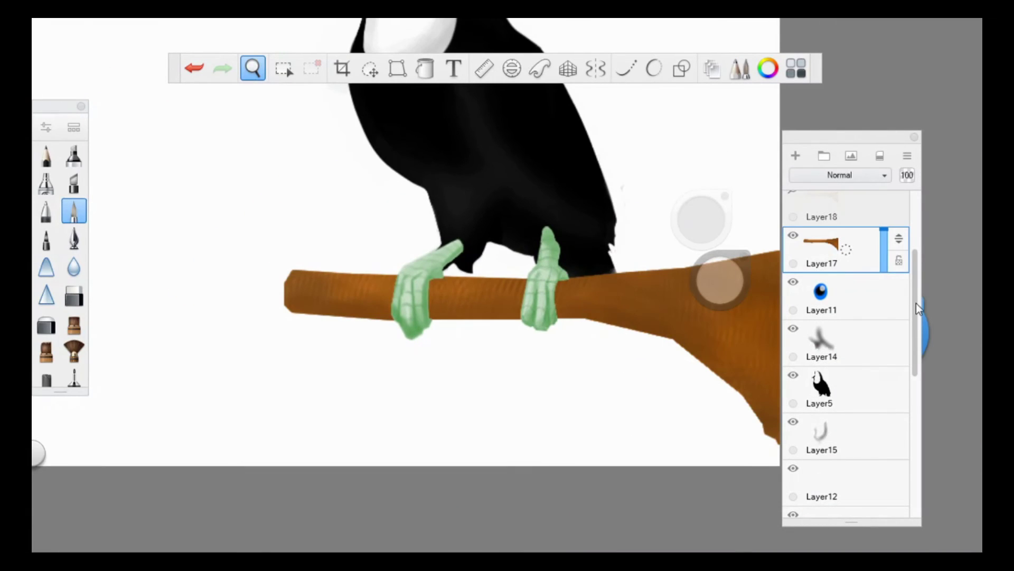
scroll(845, 317, "up", 3)
left_click(835, 306)
left_click(283, 68)
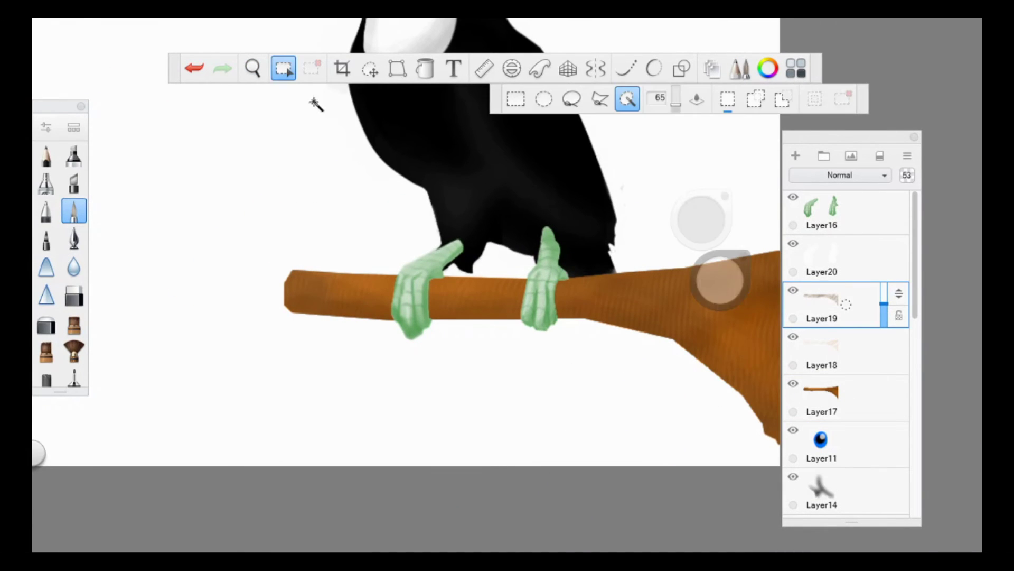
left_click(802, 393)
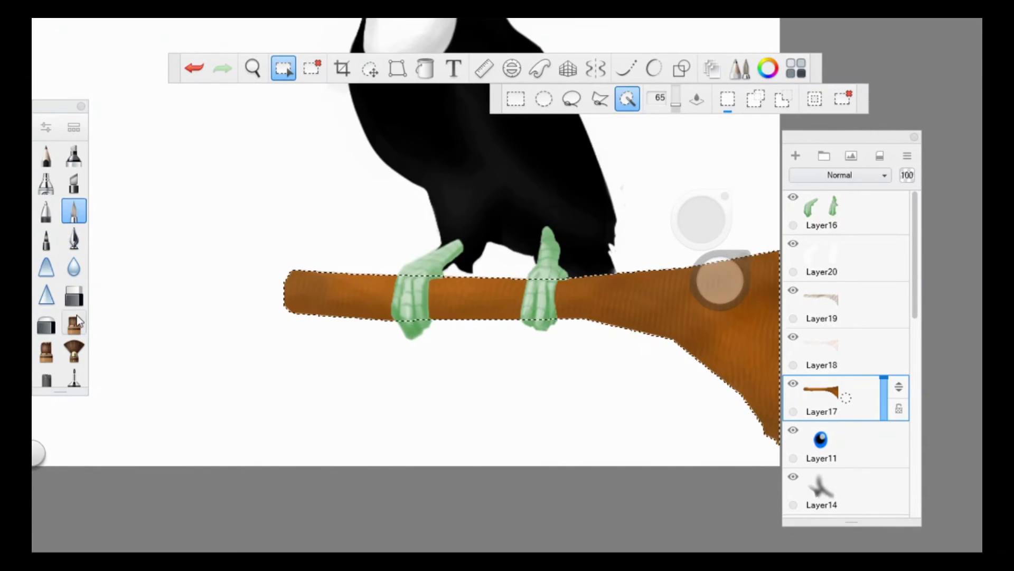
- Deepen the selected branch with darker brown strokes and brush a lighter brown highlight onto its free end
left_click(74, 322)
left_click(727, 299)
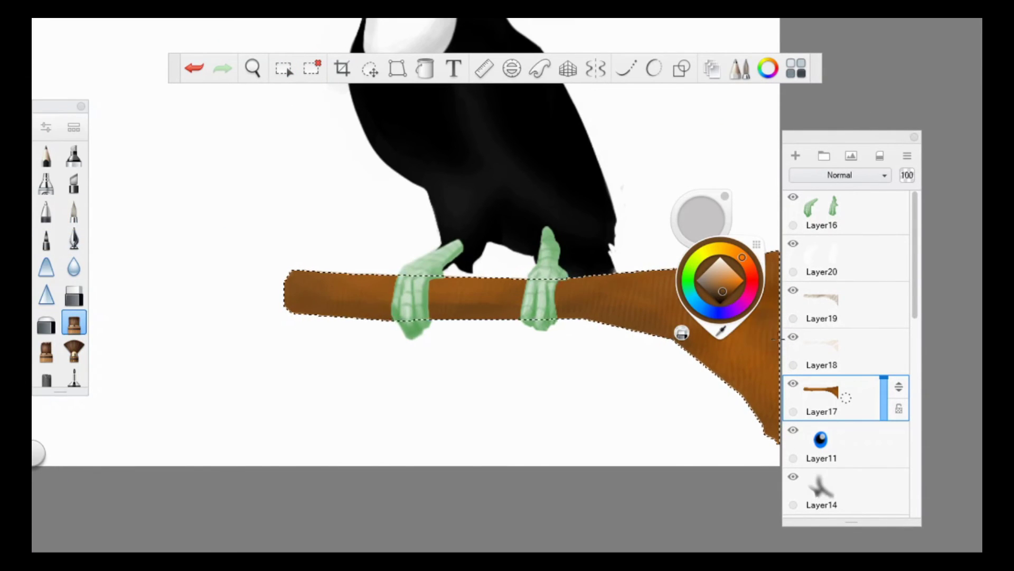
left_click(74, 267)
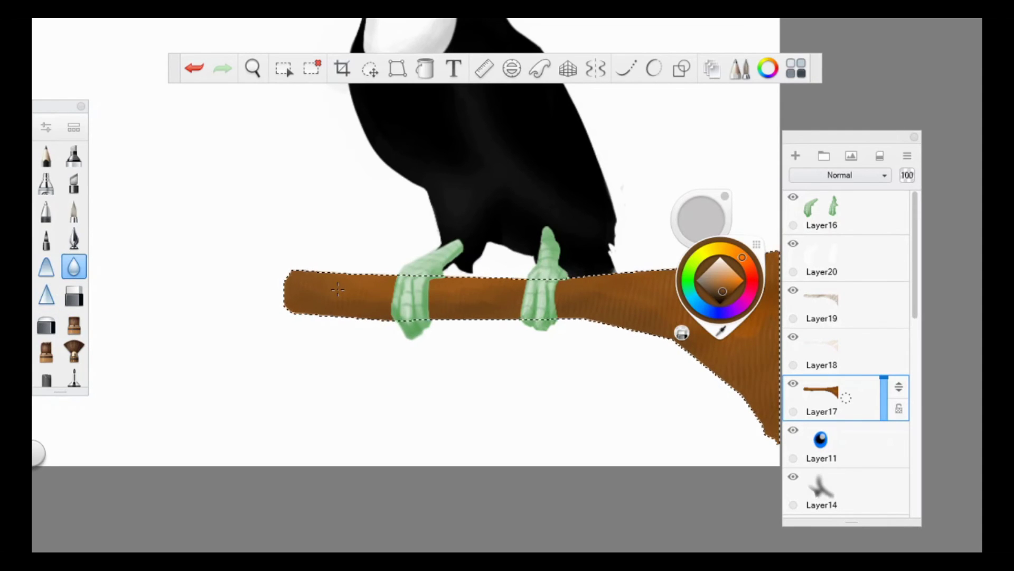
key("ctrl+z")
key("ctrl+b")
left_click_drag(685, 419, 747, 417)
key("ctrl+b")
left_click(74, 322)
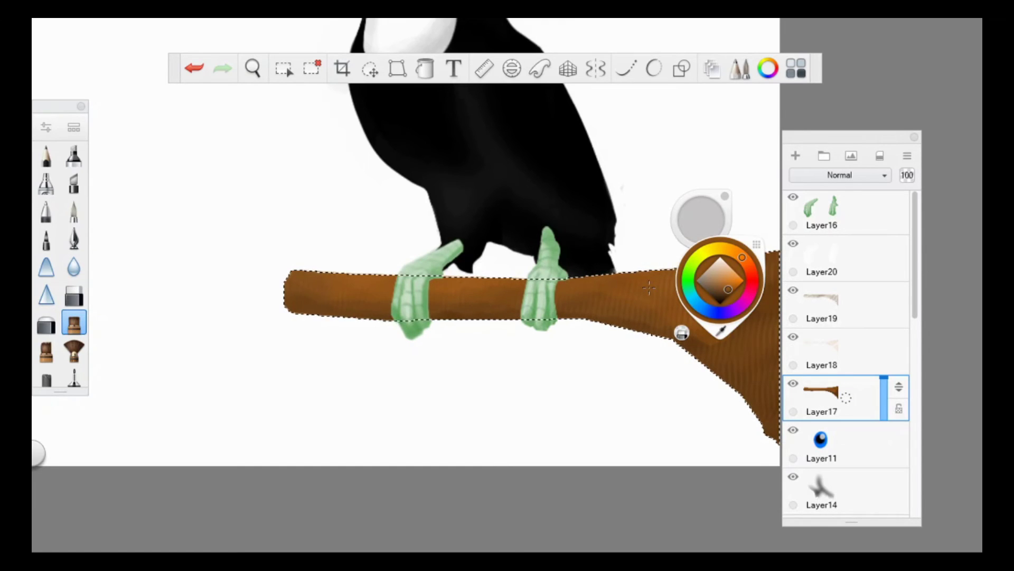
left_click_drag(330, 295, 300, 289)
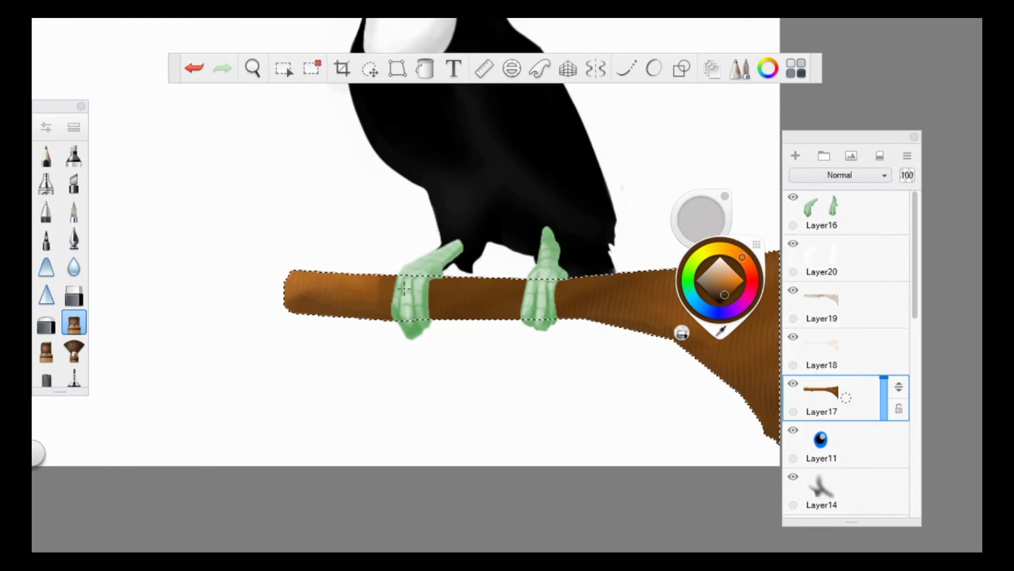
- Deselect and soften the branch's shading with the Blur brush at size 12.8 and strength 1.3
left_click(253, 69)
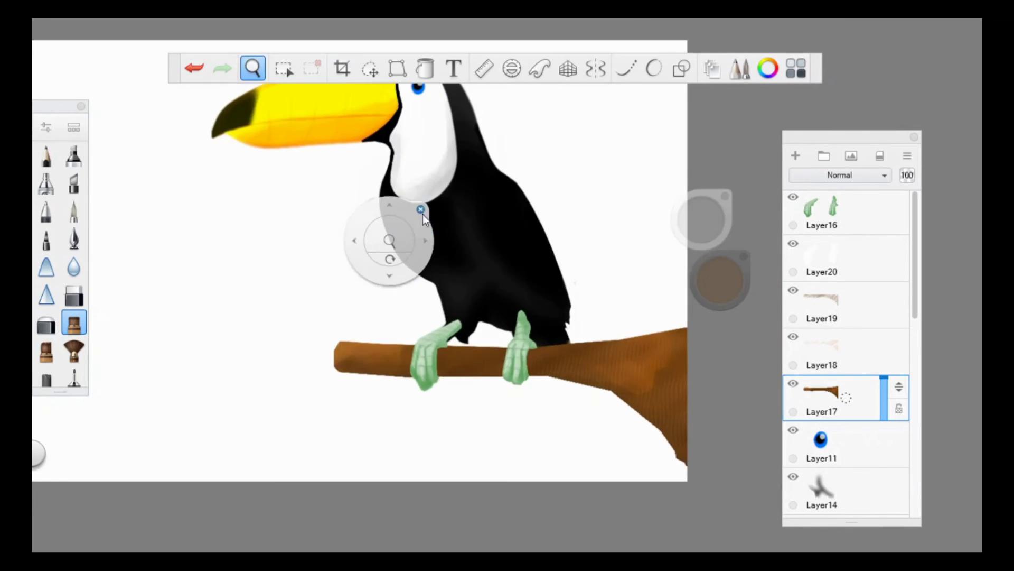
left_click(420, 209)
left_click(73, 267)
key("ctrl+z")
left_click(703, 219)
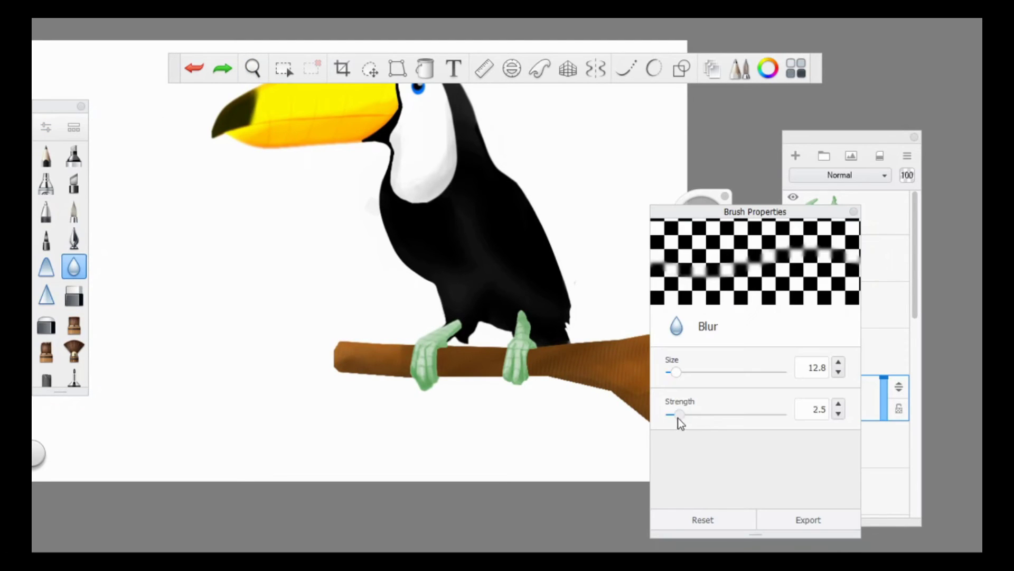
left_click_drag(679, 416, 671, 415)
left_click(838, 404)
left_click(839, 405)
left_click(839, 405)
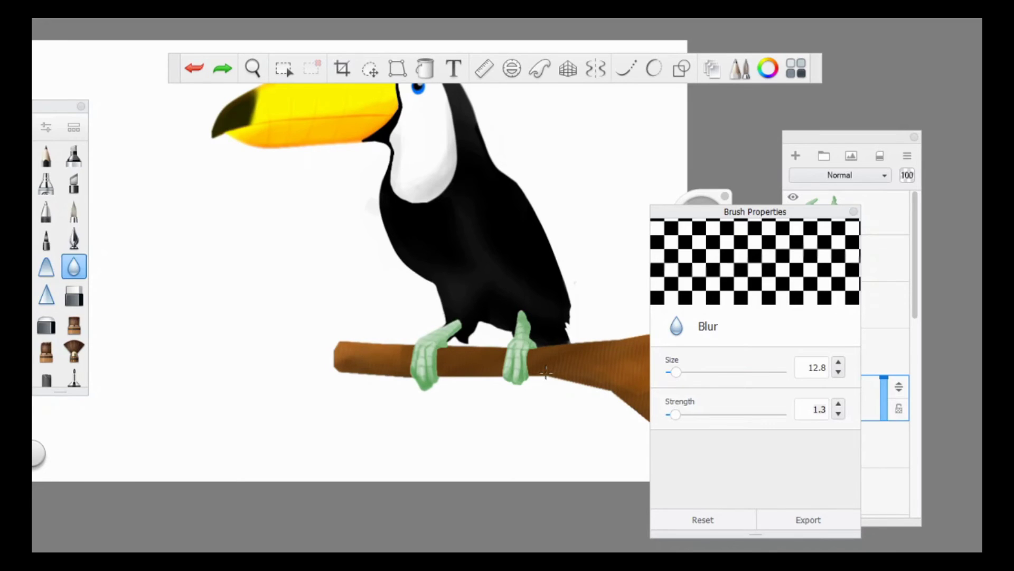
left_click_drag(545, 371, 568, 342)
- Check the chest shading by toggling Layer15's visibility, select that layer and try the Blur brush on it
left_click(253, 68)
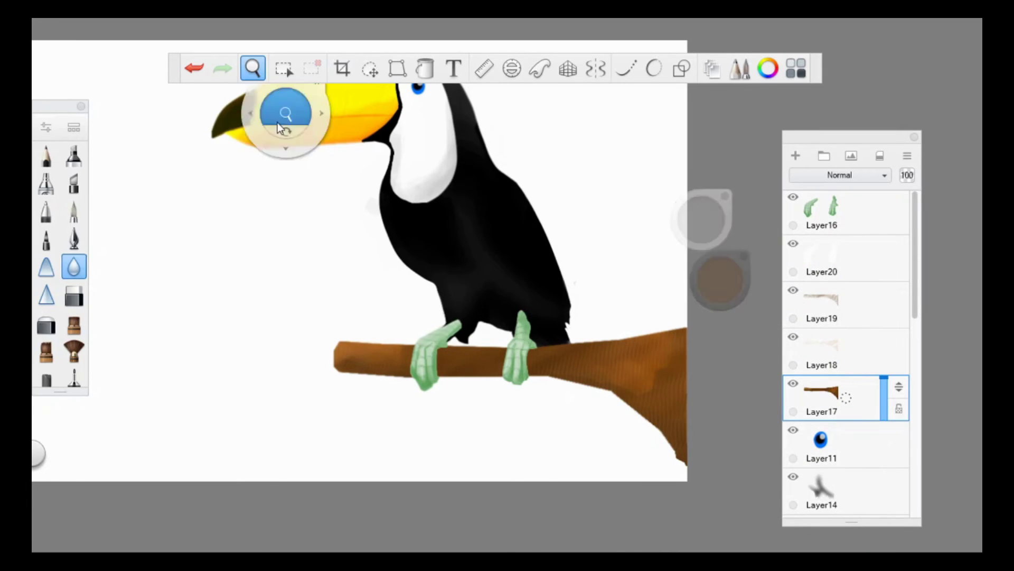
mouse_move(283, 127)
left_mouse_down()
mouse_move(517, 316)
mouse_move(740, 452)
left_mouse_up()
scroll(846, 422, "down", 3)
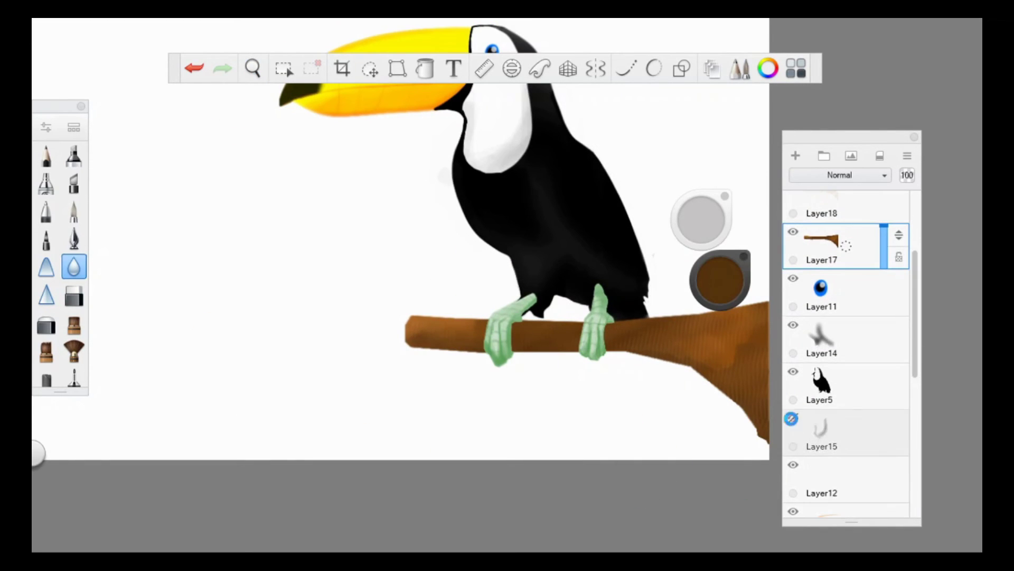
key("e")
left_click(821, 433)
left_click(73, 267)
key("ctrl+z")
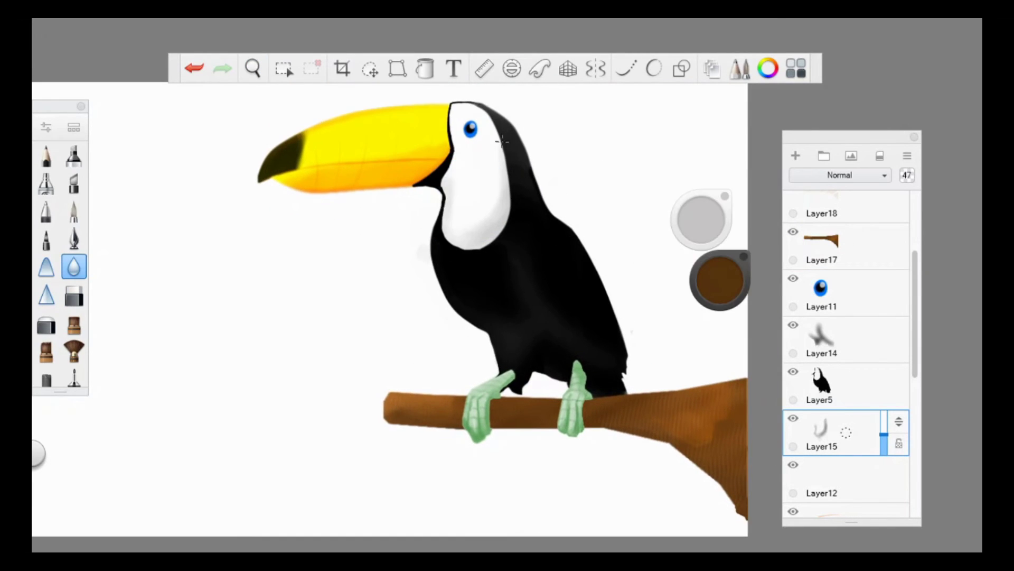
- Paint black over the upper tips of both legs on Layer16 so they blend into the body
left_click_drag(702, 219, 704, 222)
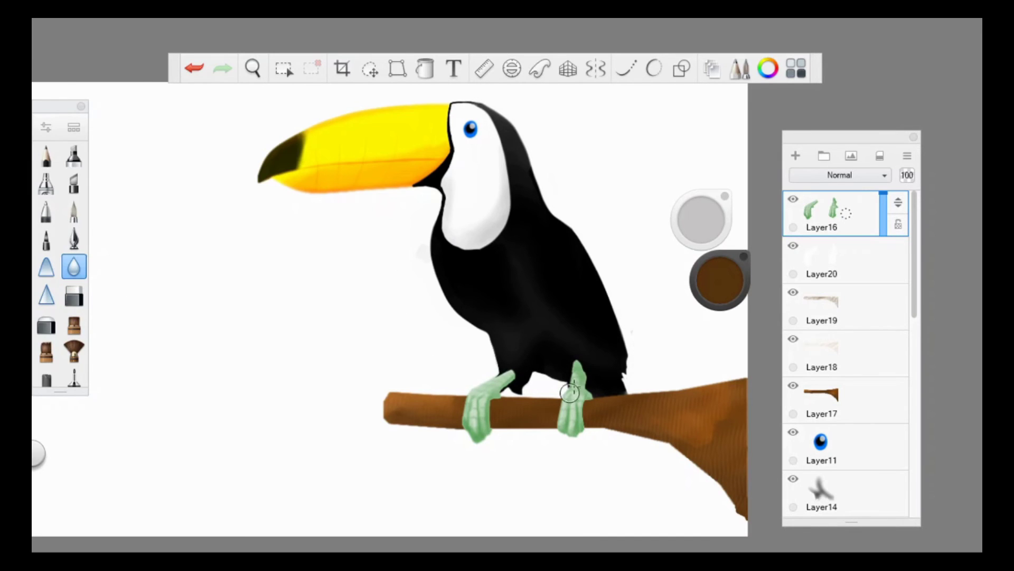
left_click(73, 210)
left_click_drag(720, 280, 570, 361)
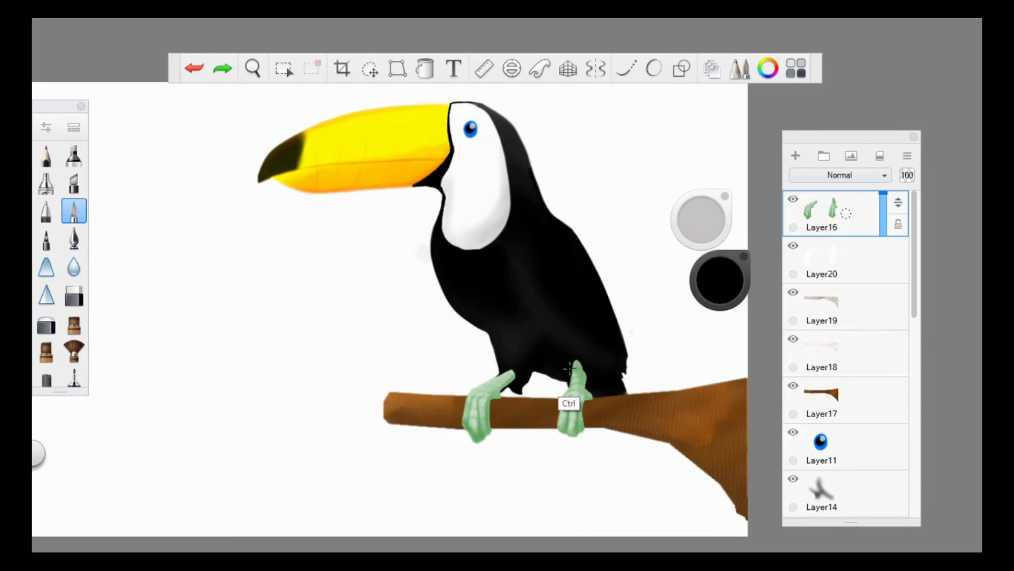
key("ctrl+z")
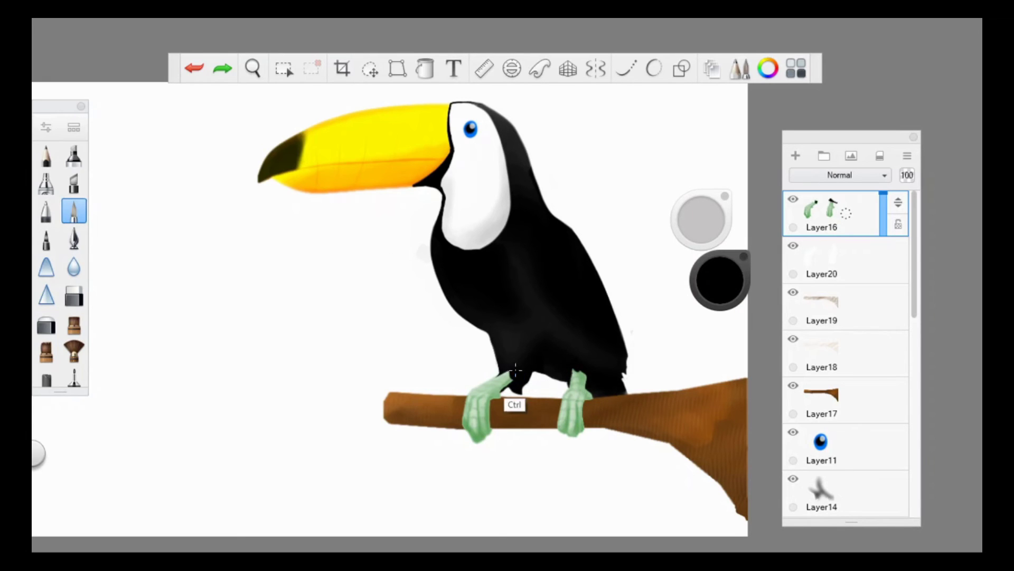
- Soften the black outline at the top of the toucan's head on Layer5 with the Blur brush
left_click_drag(253, 67, 396, 350)
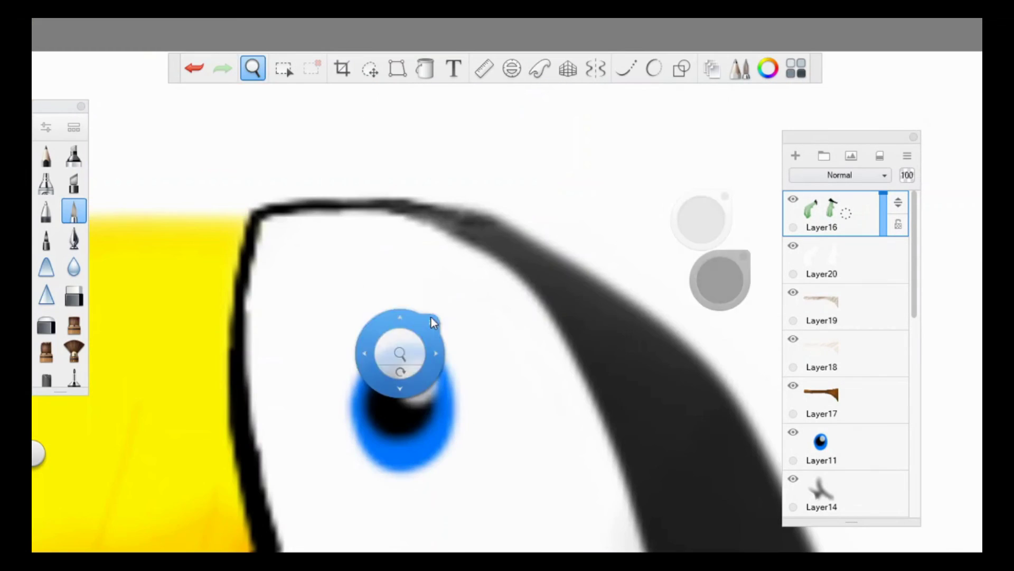
left_click(73, 266)
left_click_drag(914, 310, 914, 376)
left_click(824, 365)
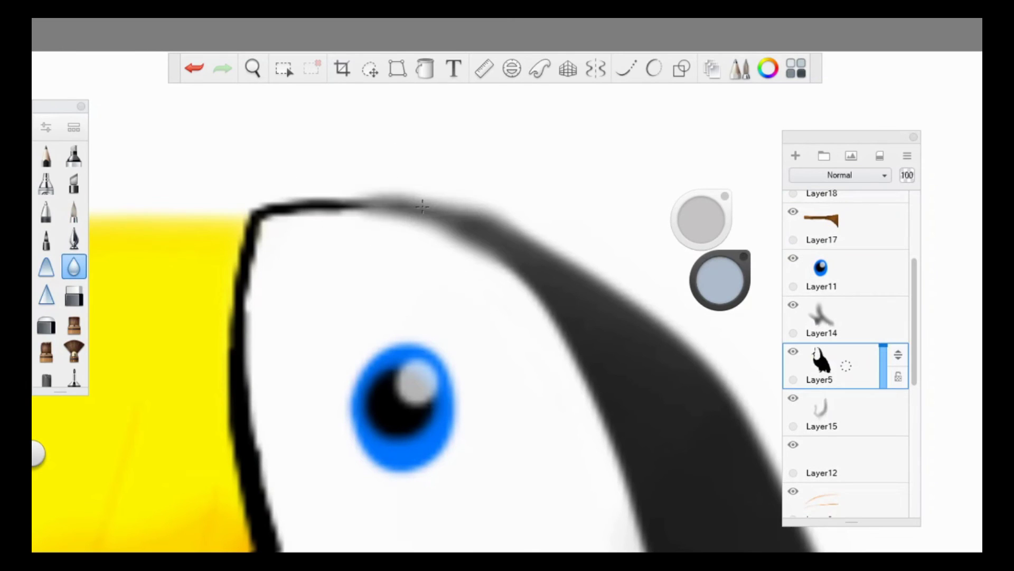
left_click_drag(431, 216, 333, 203)
mouse_move(253, 68)
left_mouse_down()
mouse_move(317, 131)
mouse_move(342, 274)
mouse_move(457, 451)
mouse_move(730, 417)
left_mouse_up()
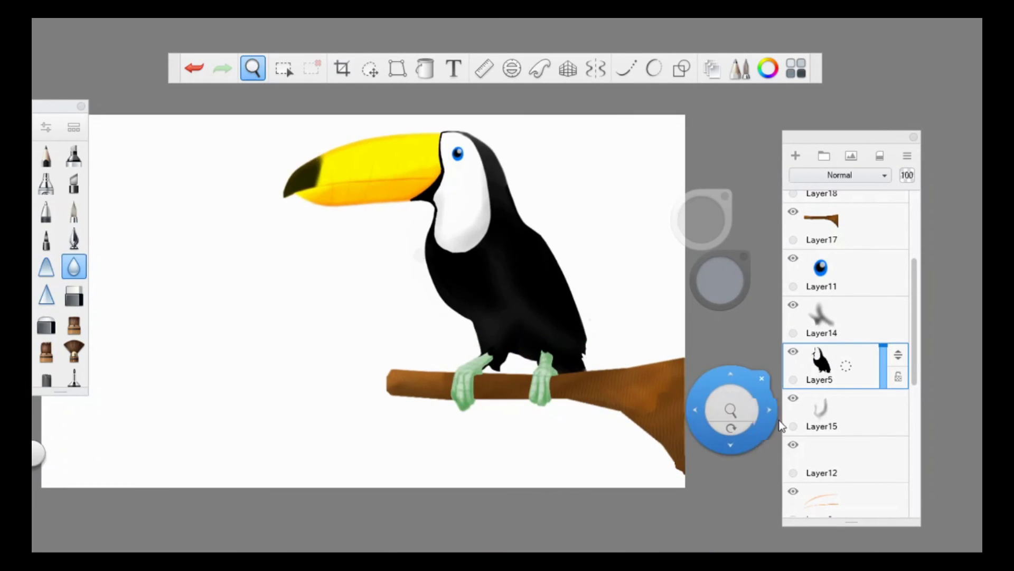
- Paint the selected chest area white on a new layer above Layer15 and move that layer directly above the background
left_click(795, 155)
key("m")
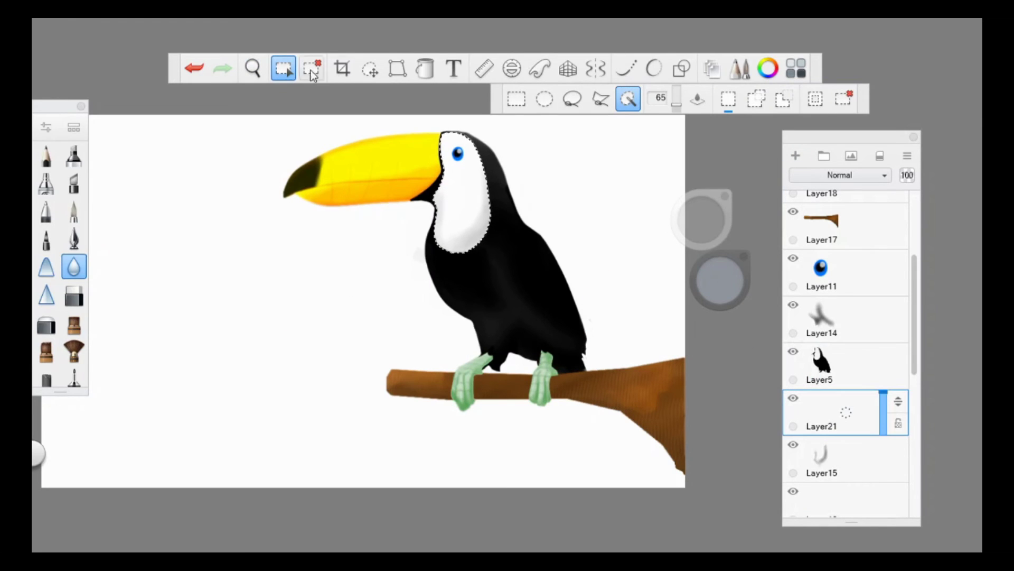
left_click(478, 177)
left_click(831, 415)
key("b")
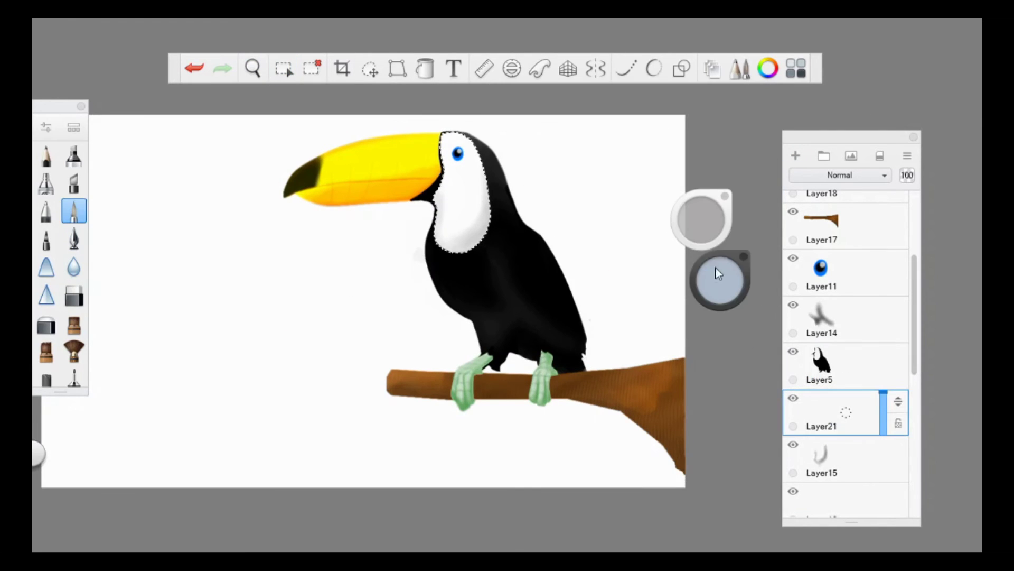
left_click(719, 280)
left_click_drag(462, 232, 494, 199)
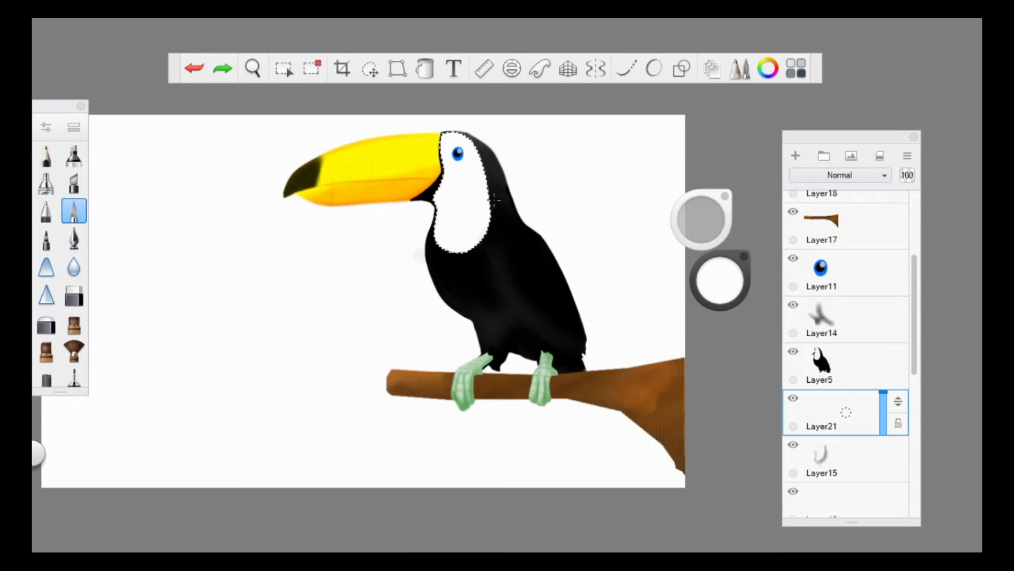
left_click_drag(900, 416, 882, 442)
left_click(888, 481)
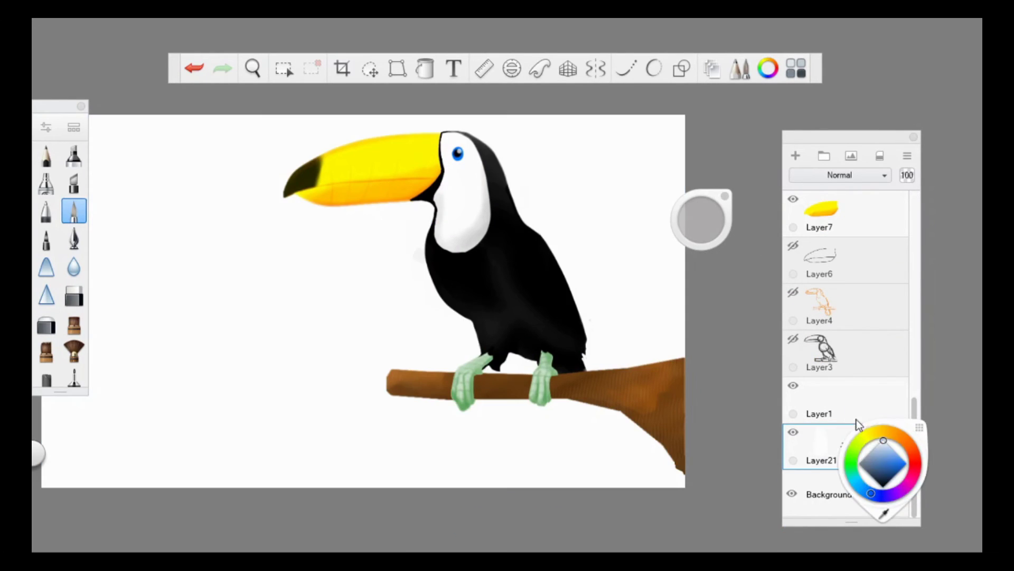
- Paint green foliage on Layer1 along the canvas's left side and behind the toucan's back with the fan-shaped brush
left_click(832, 401)
key("space")
left_click_drag(509, 283, 397, 242)
left_click(74, 350)
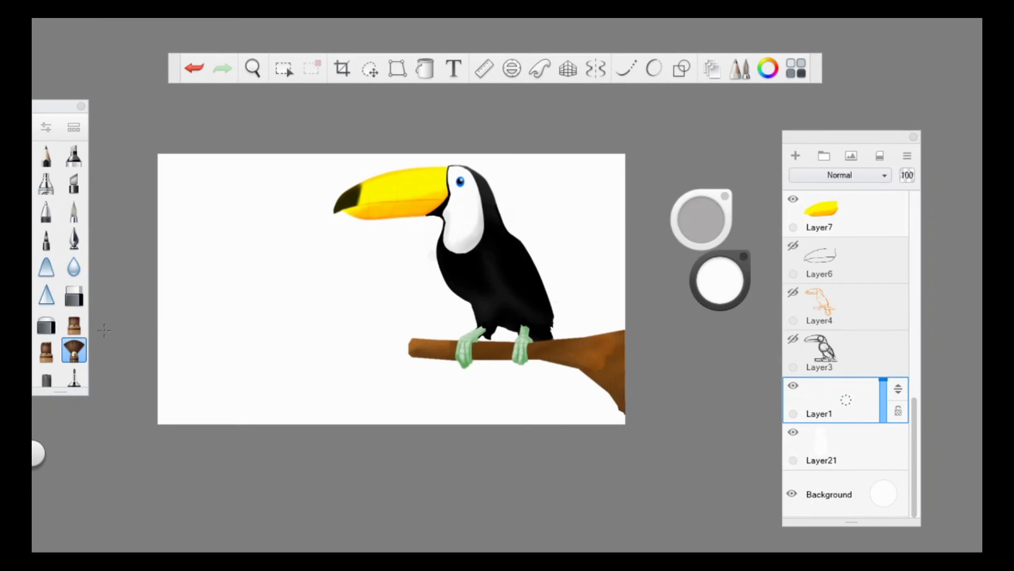
left_click_drag(702, 219, 699, 227)
left_click(720, 280)
left_click(690, 277)
mouse_move(227, 249)
left_mouse_down()
mouse_move(275, 234)
mouse_move(224, 204)
mouse_move(192, 265)
mouse_move(296, 222)
mouse_move(254, 179)
mouse_move(190, 401)
left_mouse_up()
left_click(734, 288)
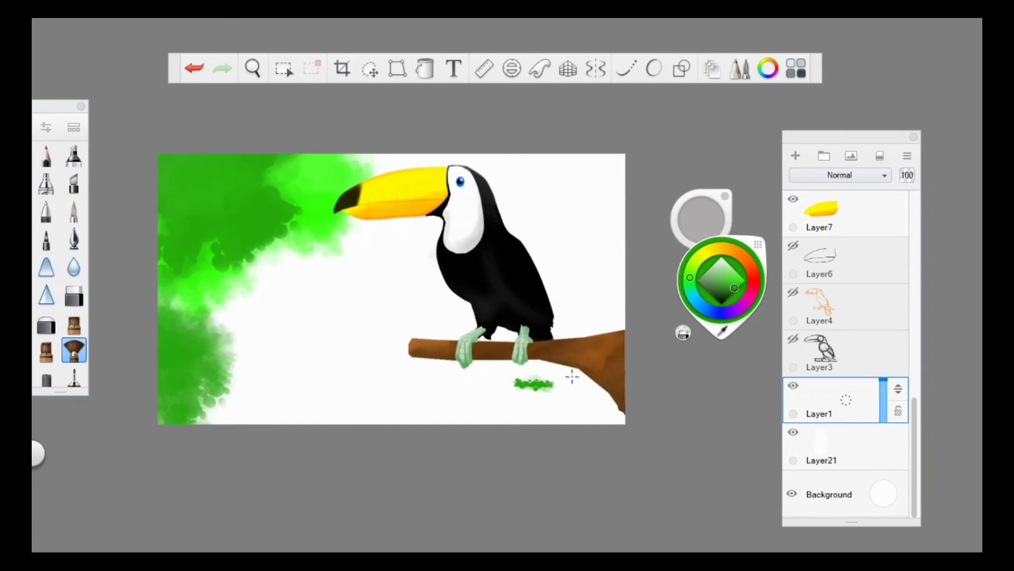
mouse_move(528, 158)
left_mouse_down()
mouse_move(597, 212)
mouse_move(476, 275)
mouse_move(640, 272)
mouse_move(454, 232)
left_mouse_up()
left_click(730, 275)
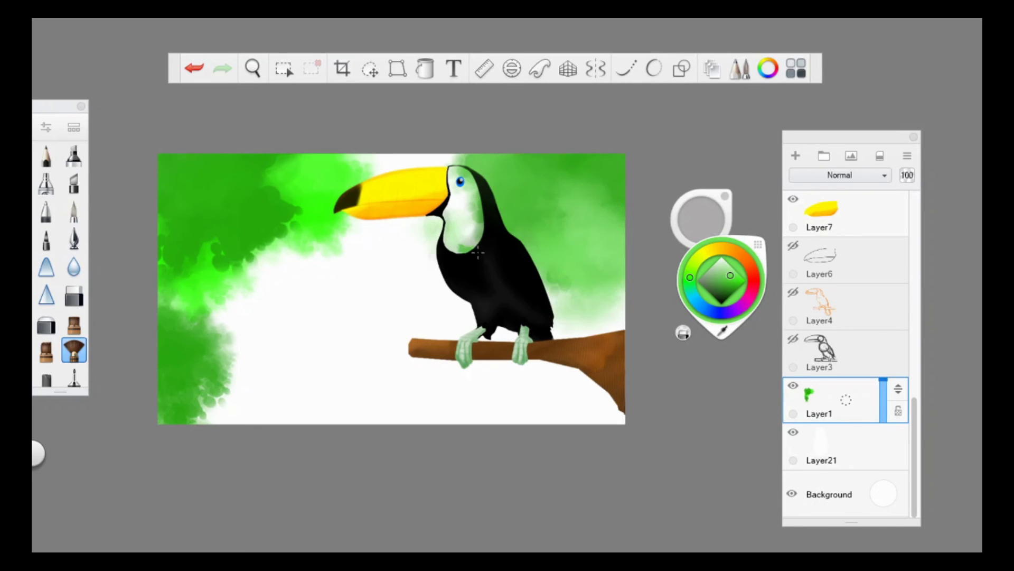
- Paint dark green foliage behind and below the branch on Layer1
left_click(722, 296)
mouse_move(623, 365)
left_mouse_down()
mouse_move(433, 406)
mouse_move(638, 328)
left_mouse_up()
mouse_move(607, 402)
left_mouse_down()
mouse_move(359, 413)
mouse_move(306, 401)
mouse_move(272, 432)
left_mouse_up()
- Paint a brown mound in the lower-left background and cover its upper part with green foliage
left_click(743, 256)
left_click(730, 288)
left_click_drag(365, 370, 185, 417)
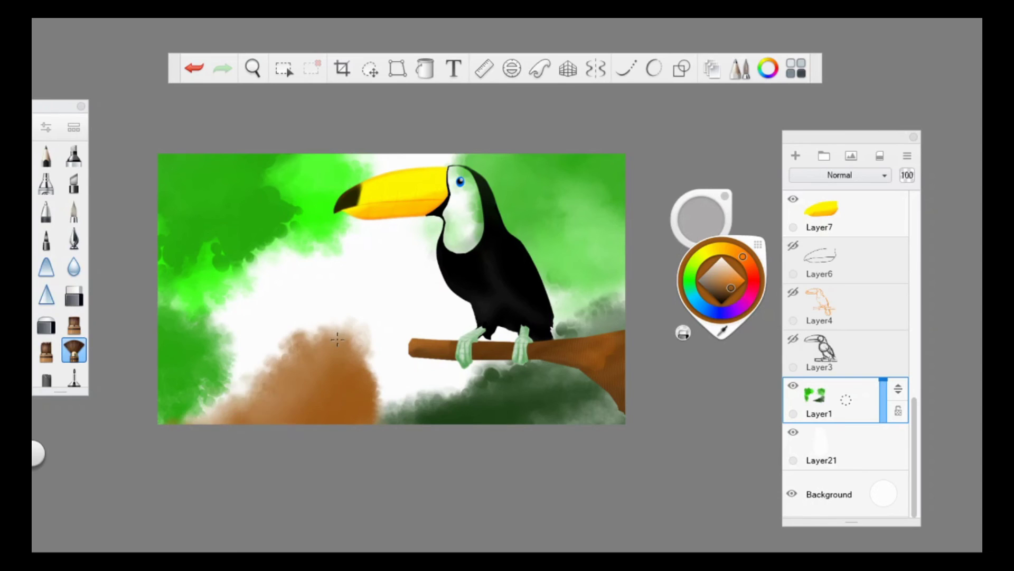
left_click(717, 282)
left_click_drag(232, 317, 338, 365)
- Add dark brown trunk shapes to the lower-left background and brush green foliage below the beak
left_click(730, 249)
left_click(727, 293)
left_click(74, 323)
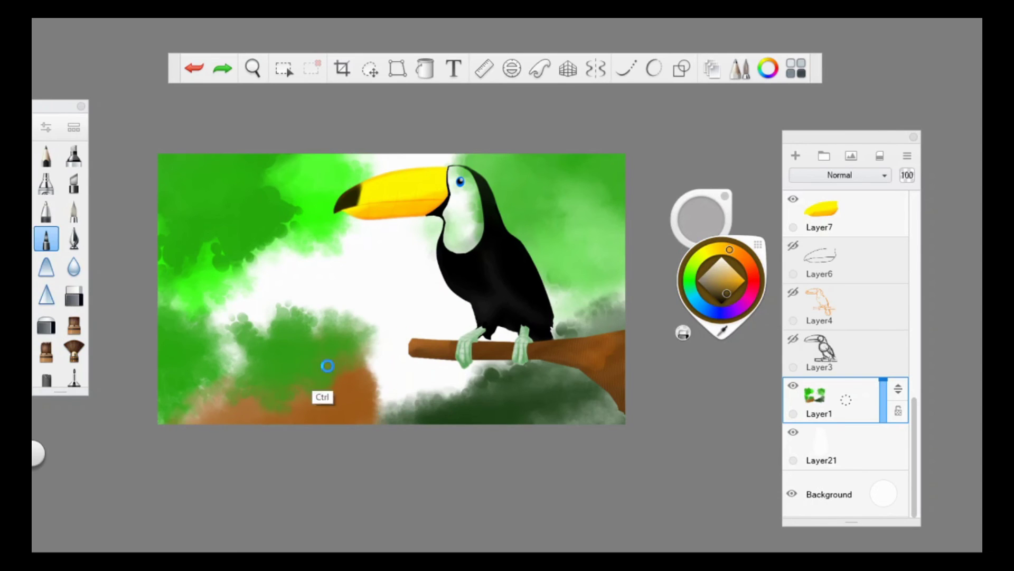
mouse_move(402, 333)
left_mouse_down()
mouse_move(370, 420)
mouse_move(391, 338)
mouse_move(362, 403)
mouse_move(285, 297)
mouse_move(317, 272)
mouse_move(232, 380)
left_mouse_up()
left_click_drag(211, 227, 369, 264)
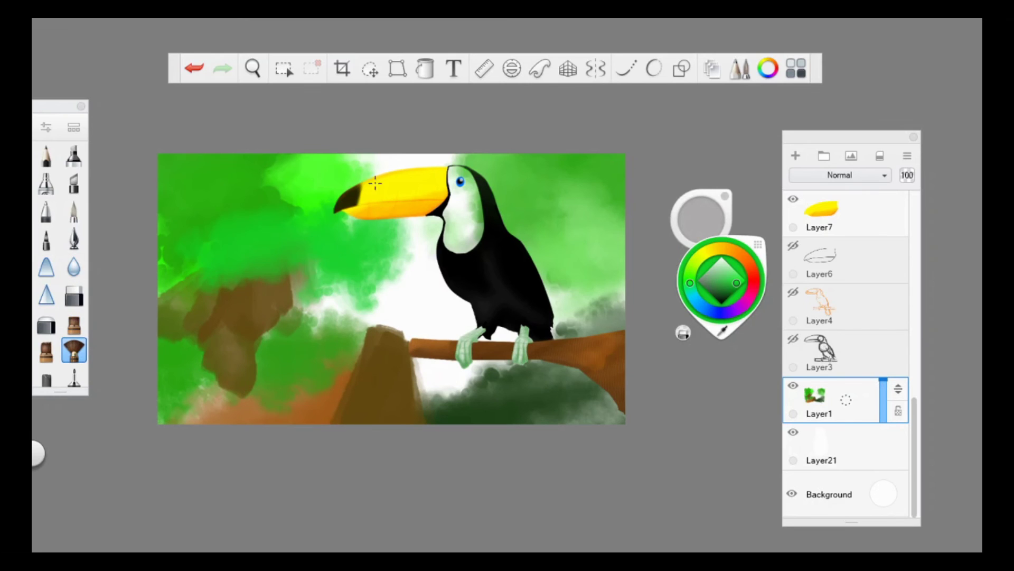
- Paint orange behind the beak and head, and fill the white gaps around the body and branch with darker green
left_click(754, 262)
mouse_move(370, 158)
left_mouse_down()
mouse_move(454, 222)
mouse_move(423, 317)
left_mouse_up()
left_click(691, 276)
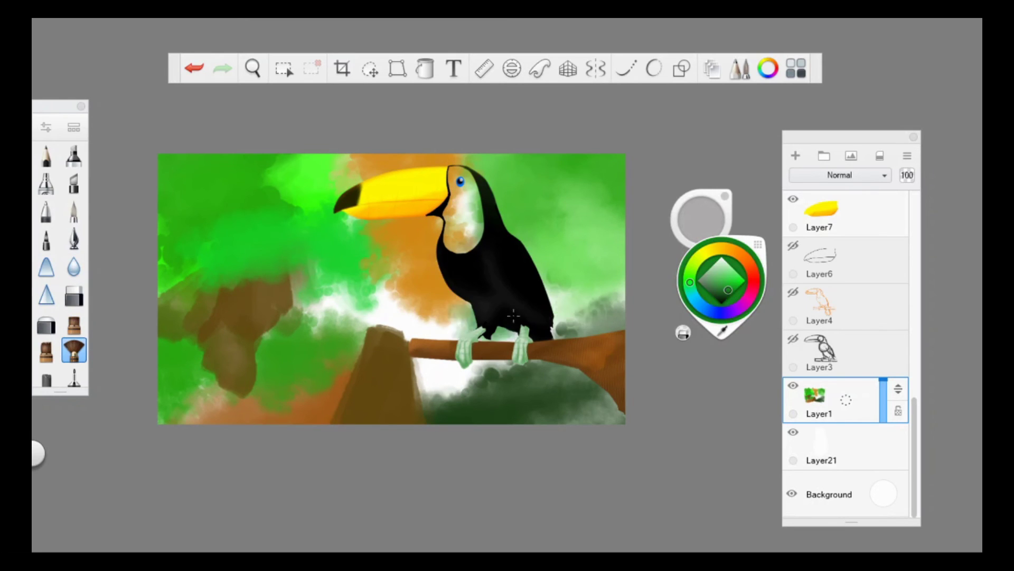
left_click_drag(560, 296, 296, 317)
- Blur the painted background on Layer1 with the Blur brush at size 255.0 and strength 32.0
double_click(74, 267)
left_click_drag(670, 438, 778, 438)
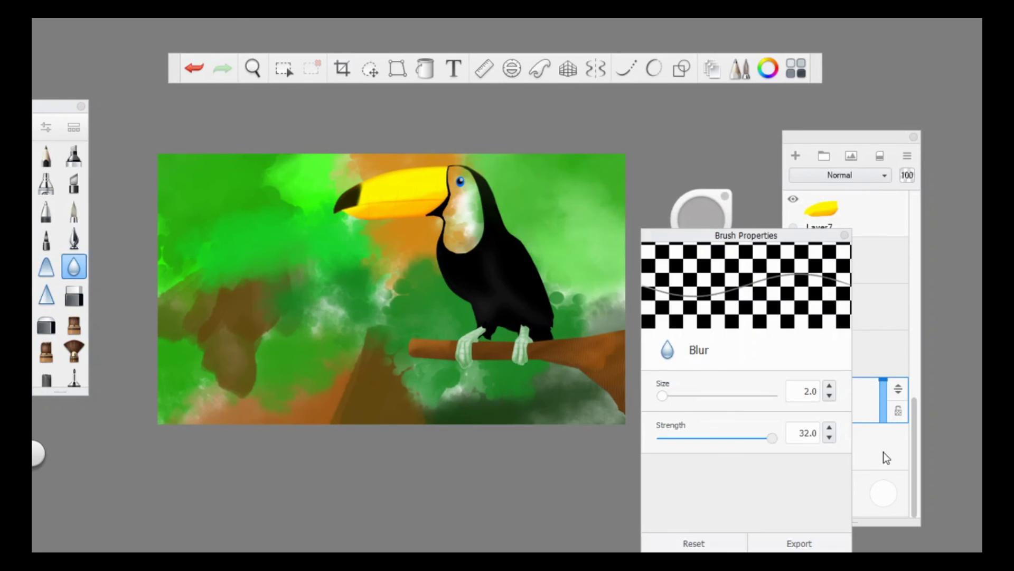
left_click_drag(662, 396, 778, 396)
left_click_drag(259, 359, 323, 210)
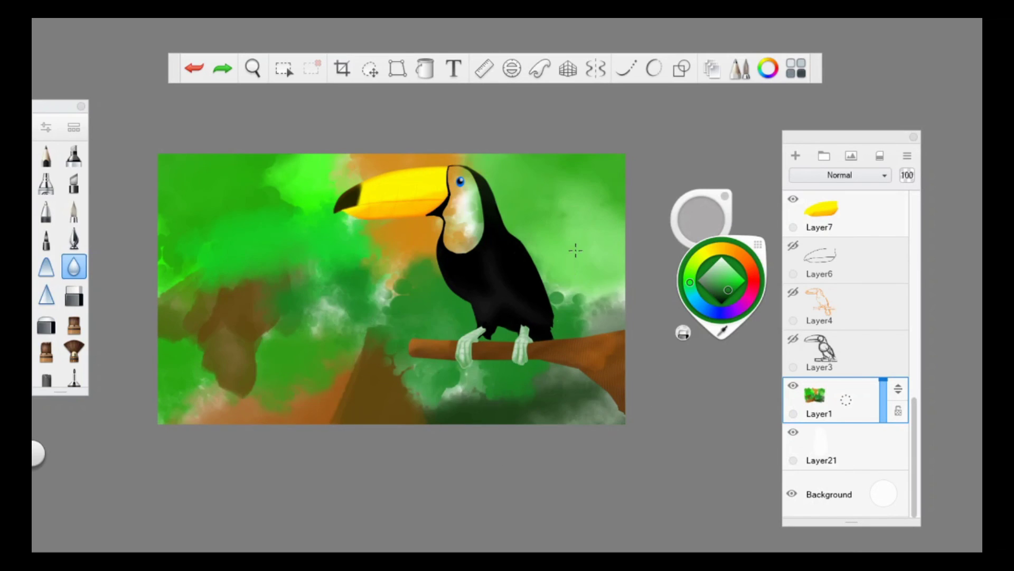
key("ctrl+z")
- Paint green on Layer21 beneath the blurred background to cover its remaining white patches
left_click(821, 447)
left_click(74, 323)
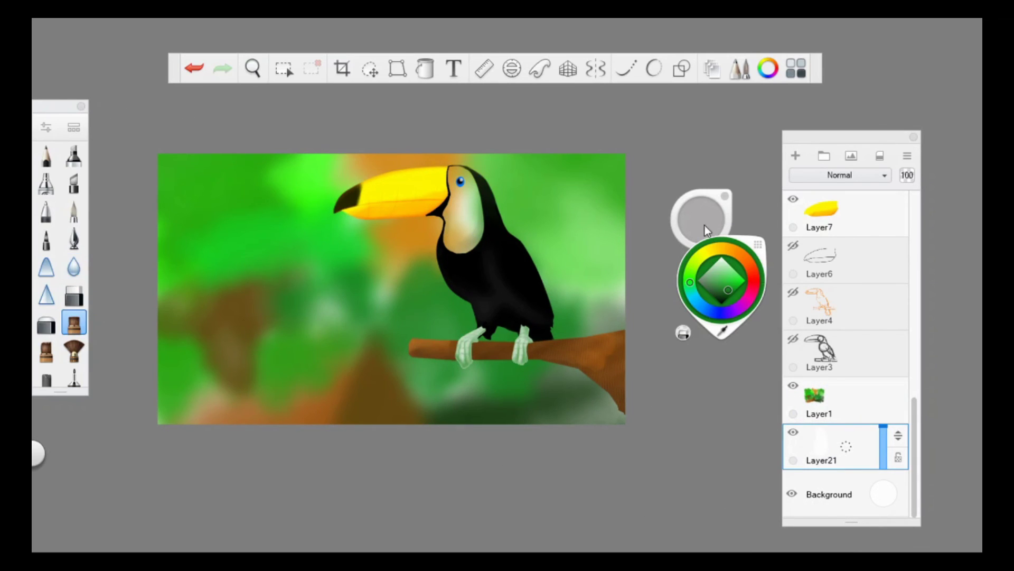
left_click(721, 280)
left_click_drag(465, 222, 222, 380)
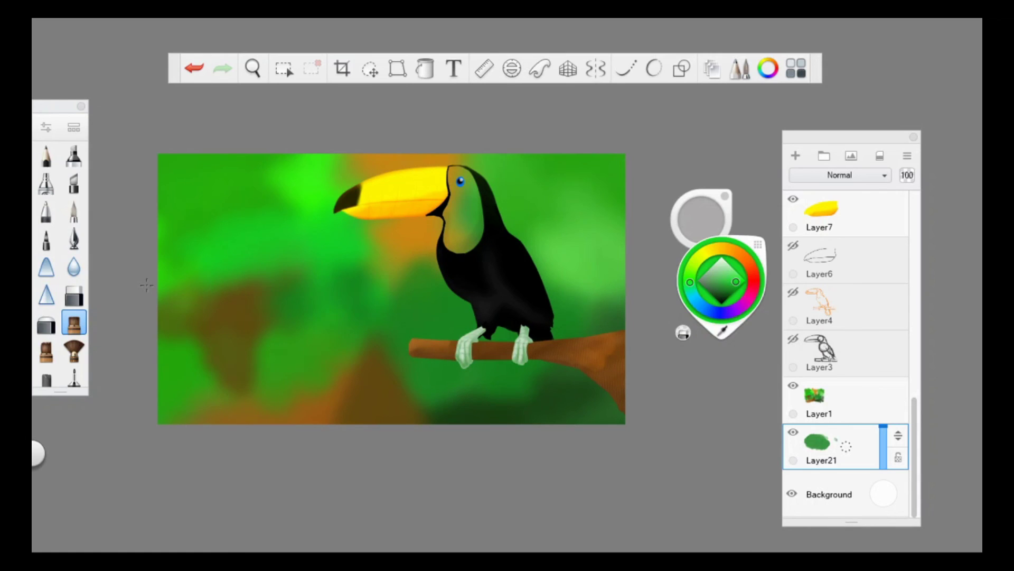
- Select the toucan's chest area with the magic wand on Layer12 and paint it white
scroll(917, 421, "up", 5)
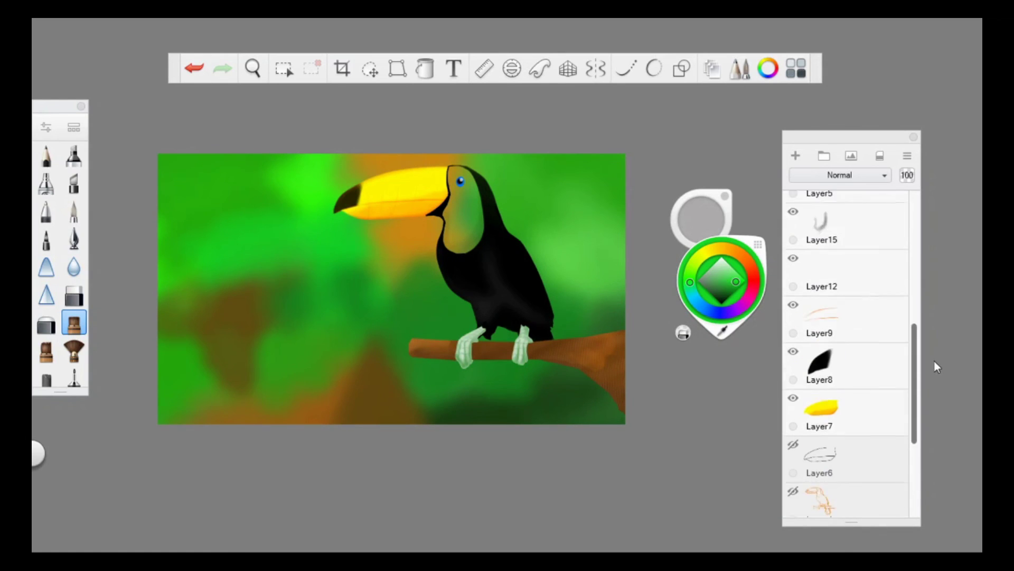
left_click(830, 323)
left_click(284, 68)
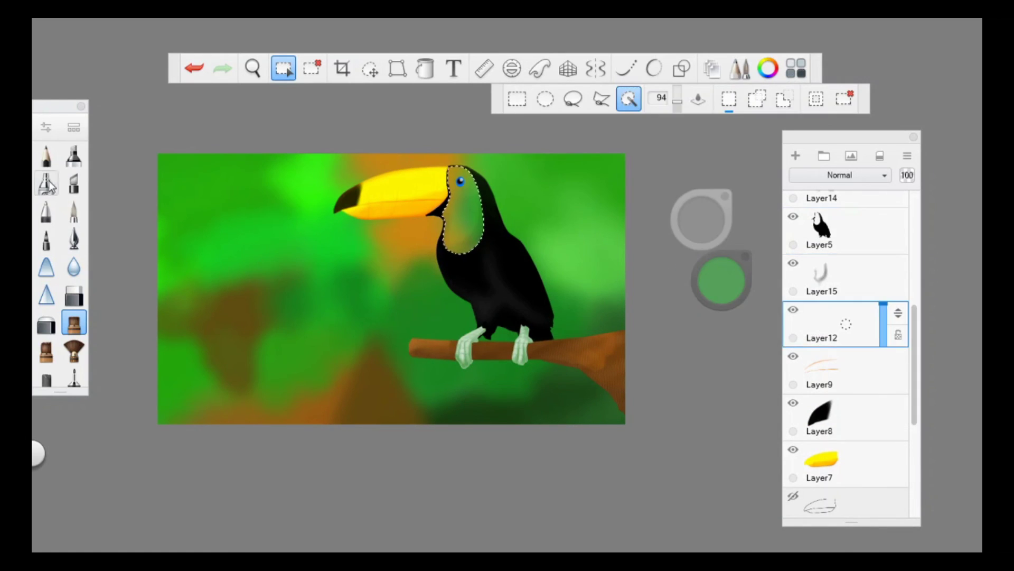
left_click(473, 210)
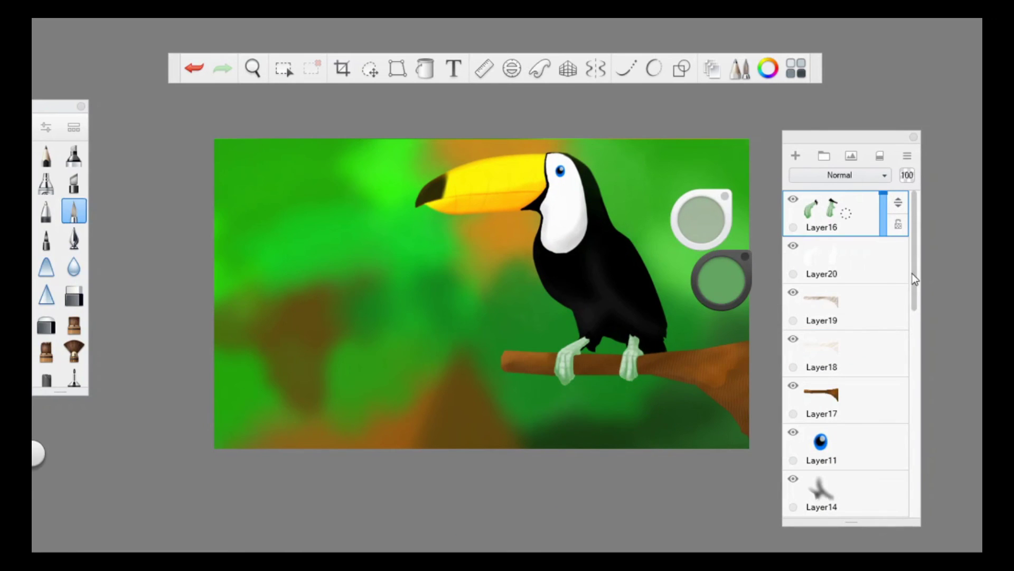
- Stamp translucent bright green circles across the background on a new layer above Layer1
scroll(845, 328, "down", 8)
left_click_drag(700, 220, 729, 225)
left_click_drag(722, 280, 711, 285)
left_click(307, 189)
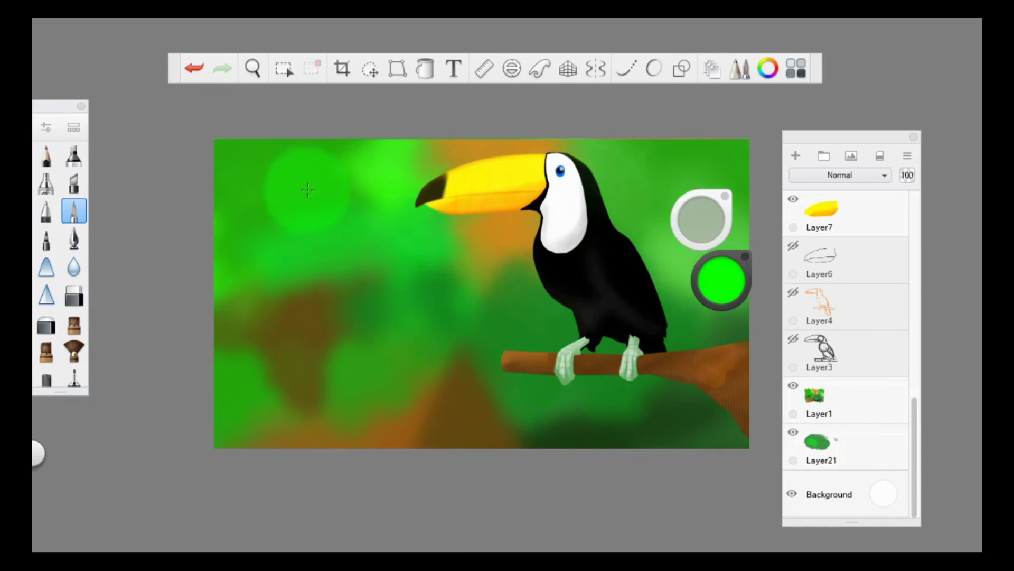
key("ctrl+z")
key("ctrl+l")
left_click(259, 176)
left_click(355, 320)
left_click(565, 407)
left_click(523, 272)
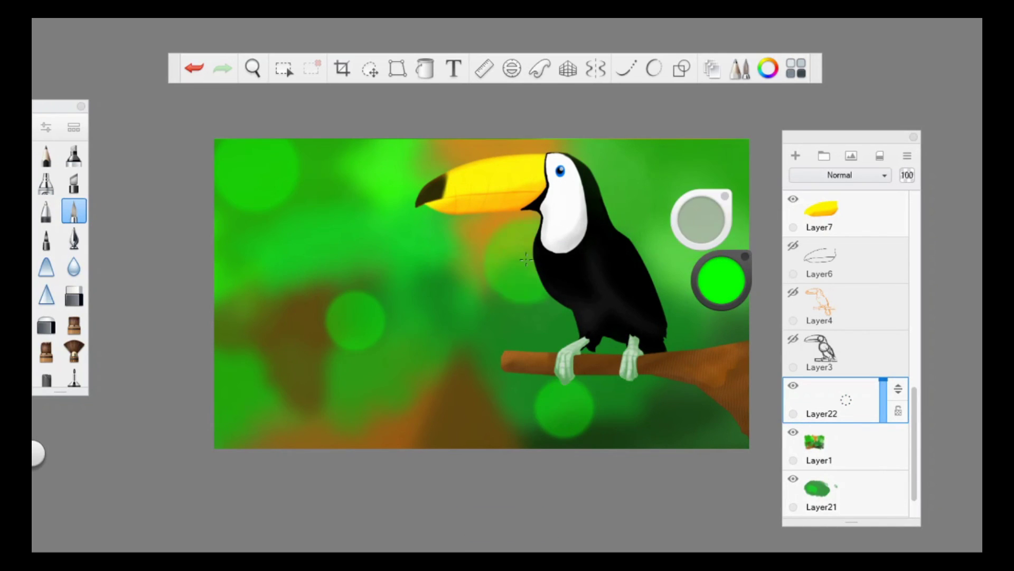
- Stamp pale translucent circles below the beak and near the upper-left corner of the background
mouse_move(721, 280)
left_mouse_down()
mouse_move(711, 278)
mouse_move(727, 291)
left_mouse_up()
left_click(473, 259)
left_click(619, 411)
key("ctrl+z")
left_click(236, 189)
- Stamp dark translucent circles across the lower background and yellow ones around the beak tip
left_click(351, 360)
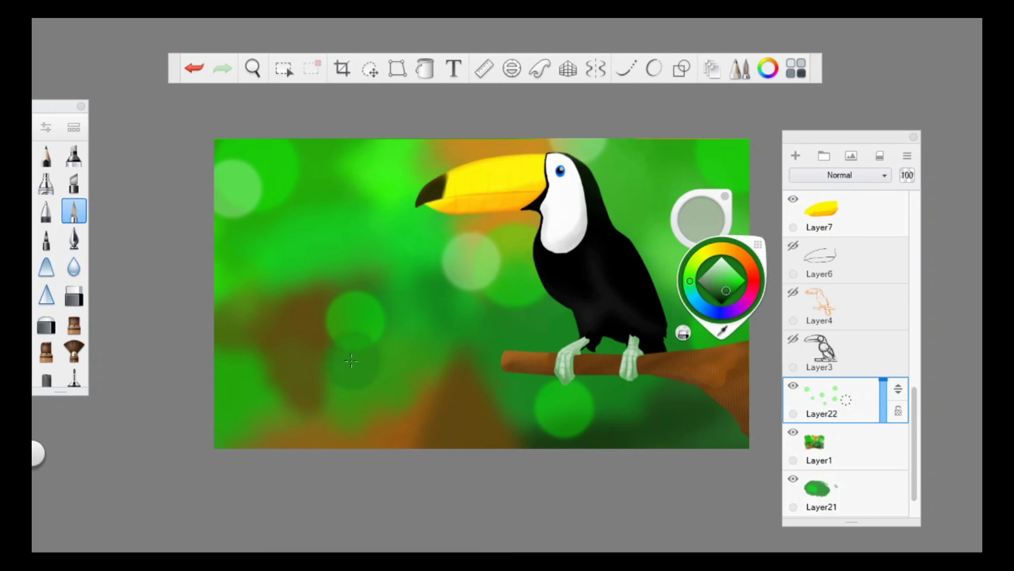
left_click(455, 406)
left_click(723, 291)
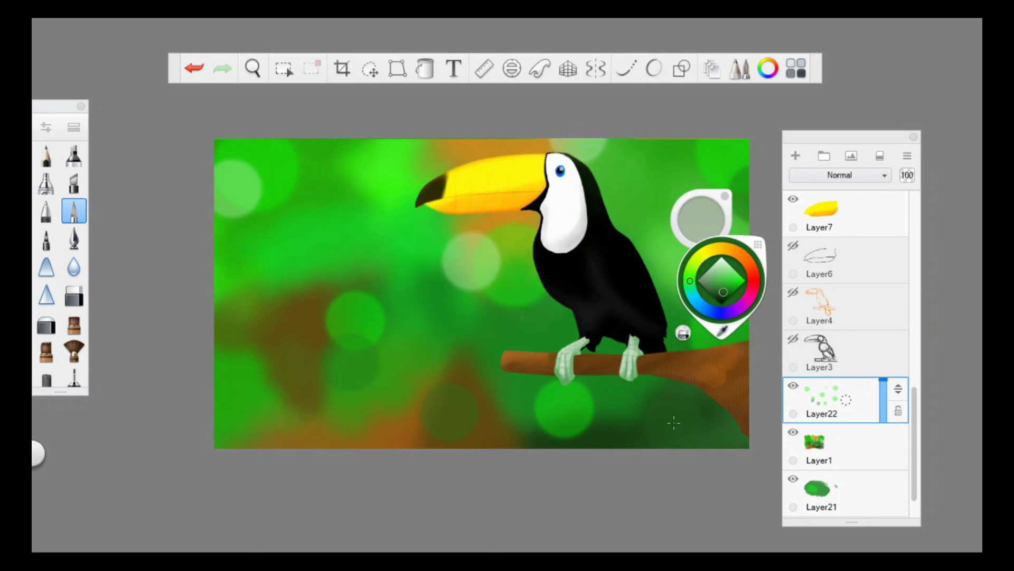
left_click(241, 413)
left_click_drag(742, 257, 702, 256)
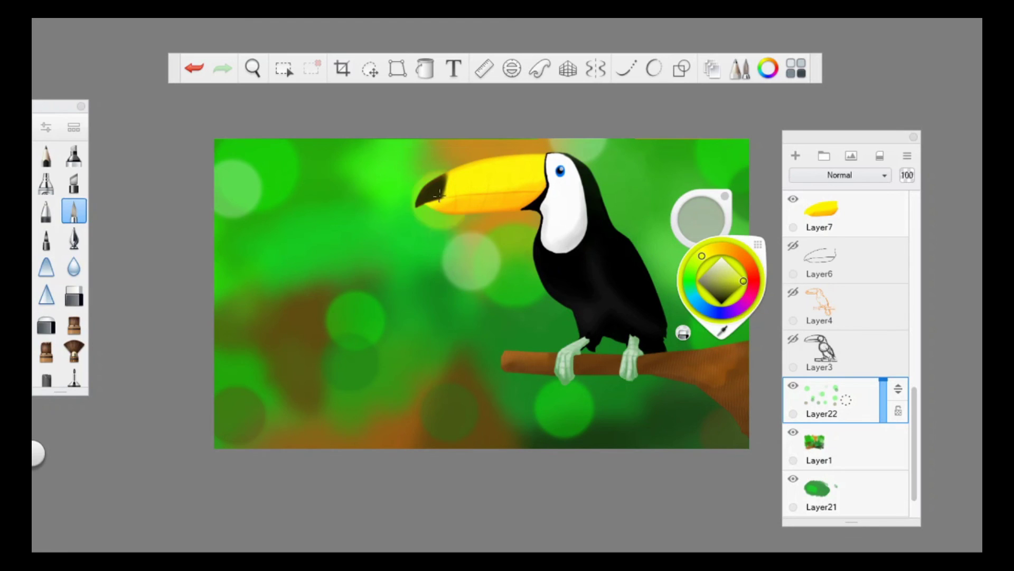
left_click(401, 209)
left_click(283, 68)
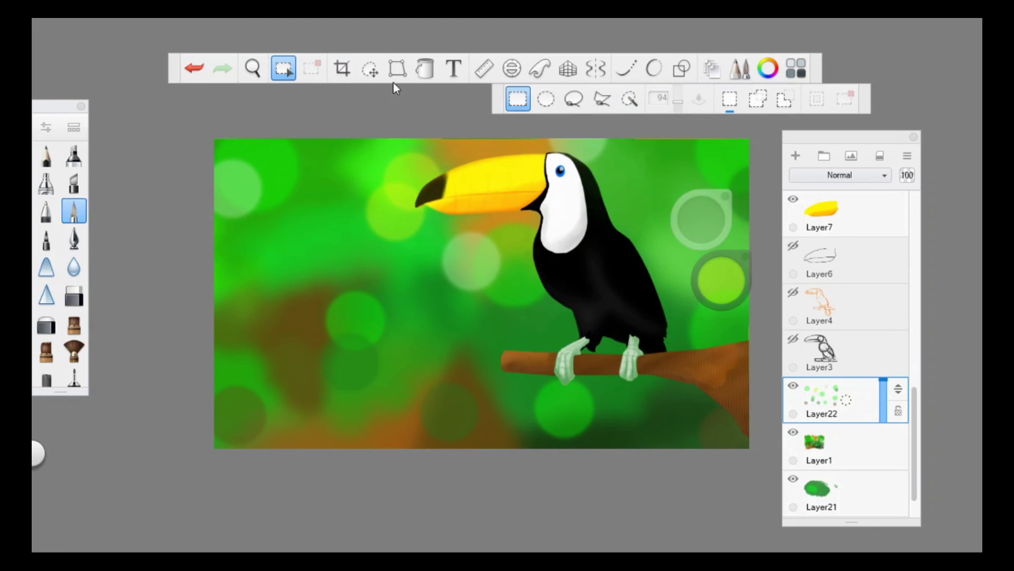
left_click(370, 68)
left_click(469, 135)
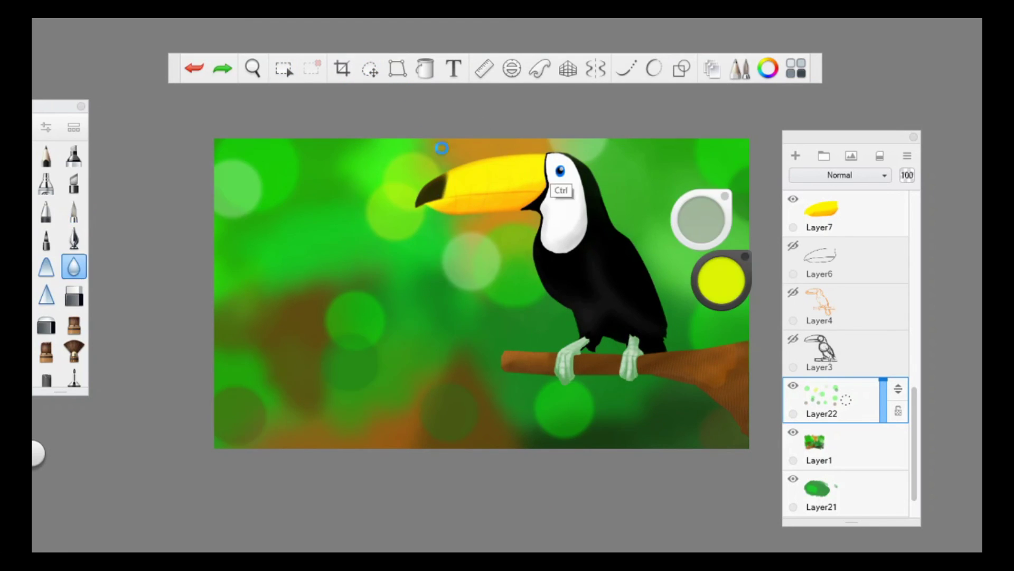
- Soften the circles on Layer22 with the Blur brush at size 255.0 and strength 11.8
double_click(73, 266)
left_click_drag(766, 436, 700, 436)
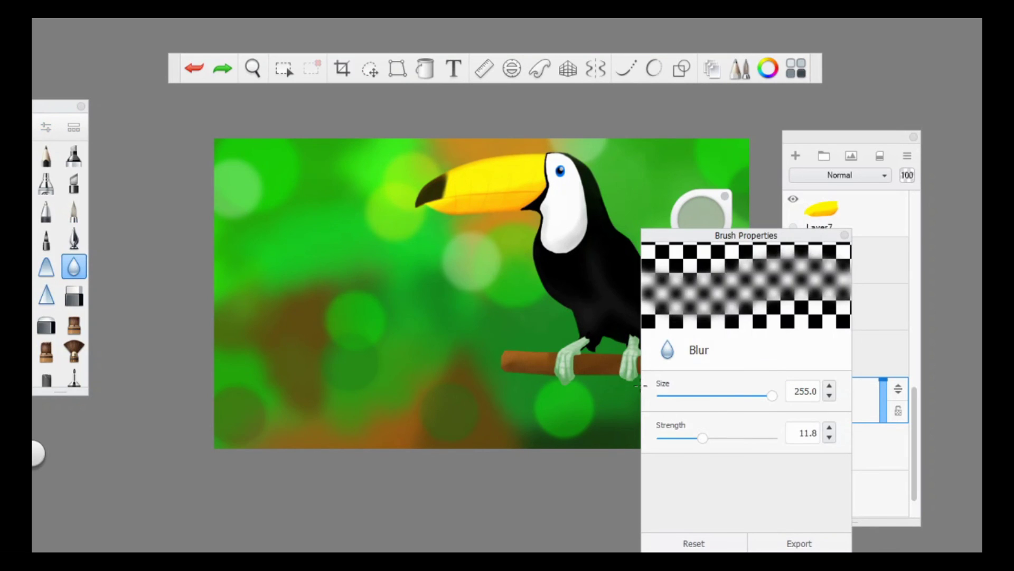
left_click(564, 364)
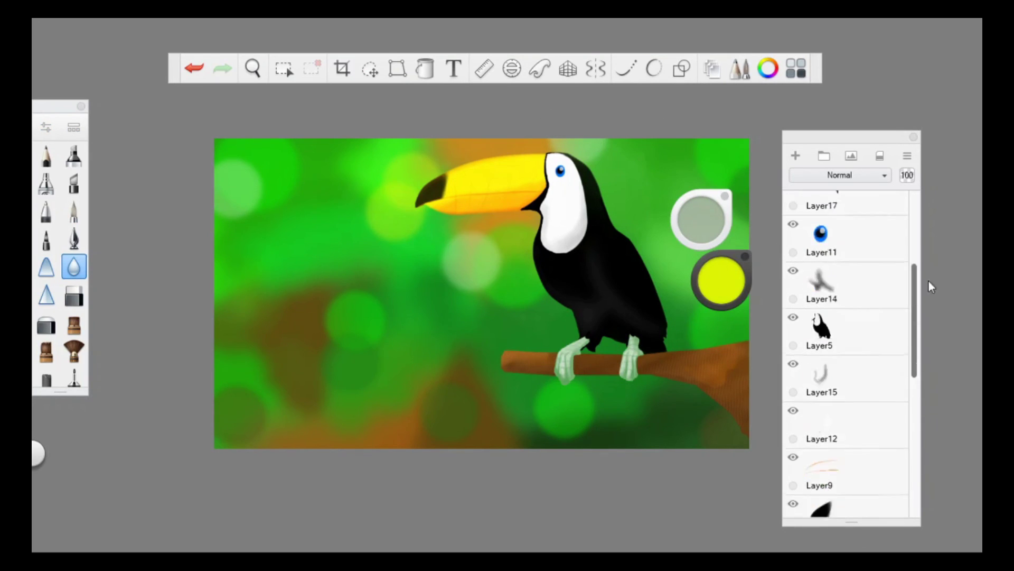